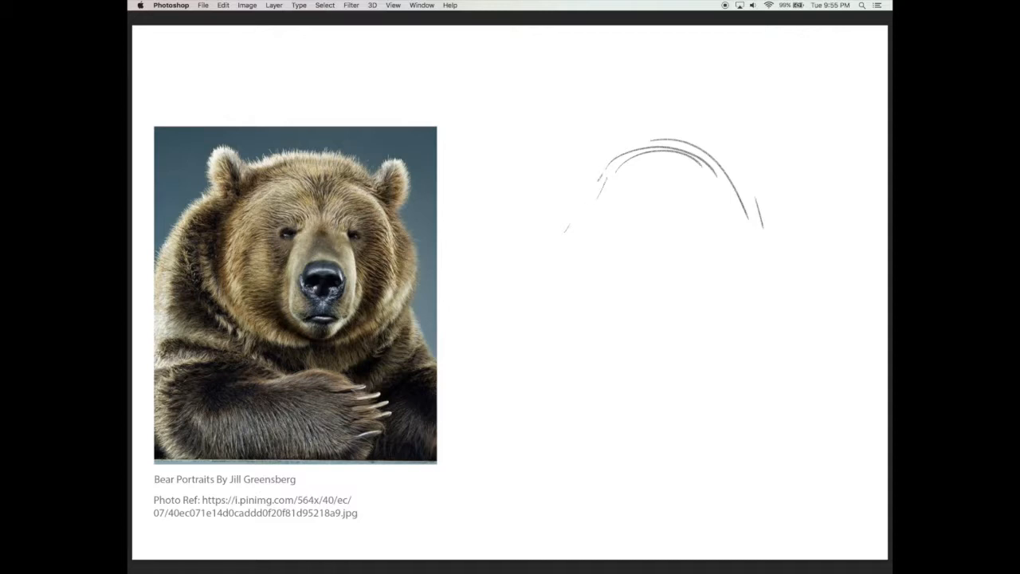
- Sketch the rough outline of the bear's head with overlapping curves for both cheeks and the lower jaw
{"action": "left_click_drag", "start_coordinate": [775, 281], "coordinate": [734, 335]}
{"action": "left_click_drag", "start_coordinate": [768, 226], "coordinate": [777, 315]}
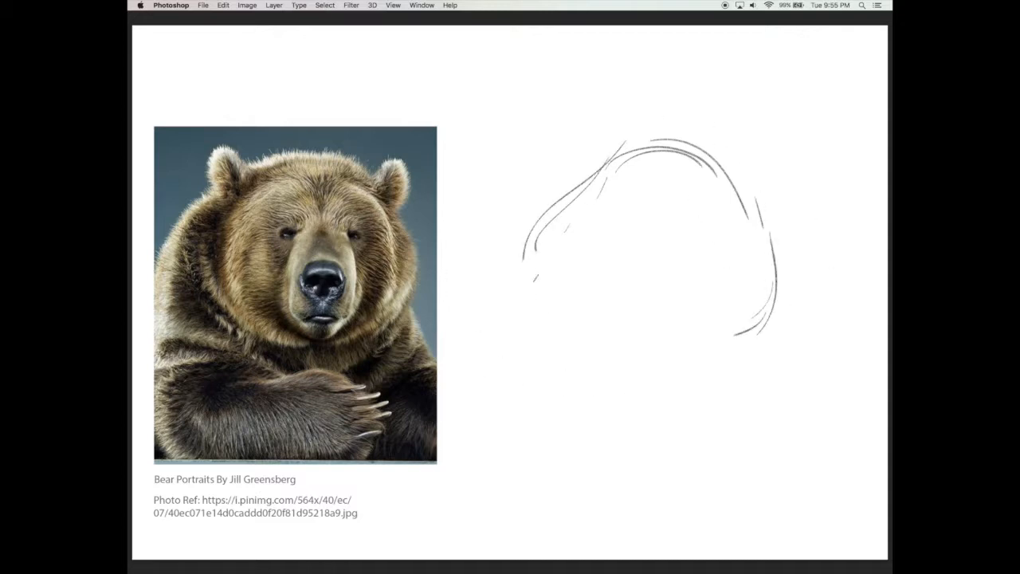
{"action": "mouse_move", "coordinate": [547, 293]}
{"action": "left_mouse_down"}
{"action": "mouse_move", "coordinate": [588, 341]}
{"action": "mouse_move", "coordinate": [670, 360]}
{"action": "mouse_move", "coordinate": [695, 350]}
{"action": "left_mouse_up"}
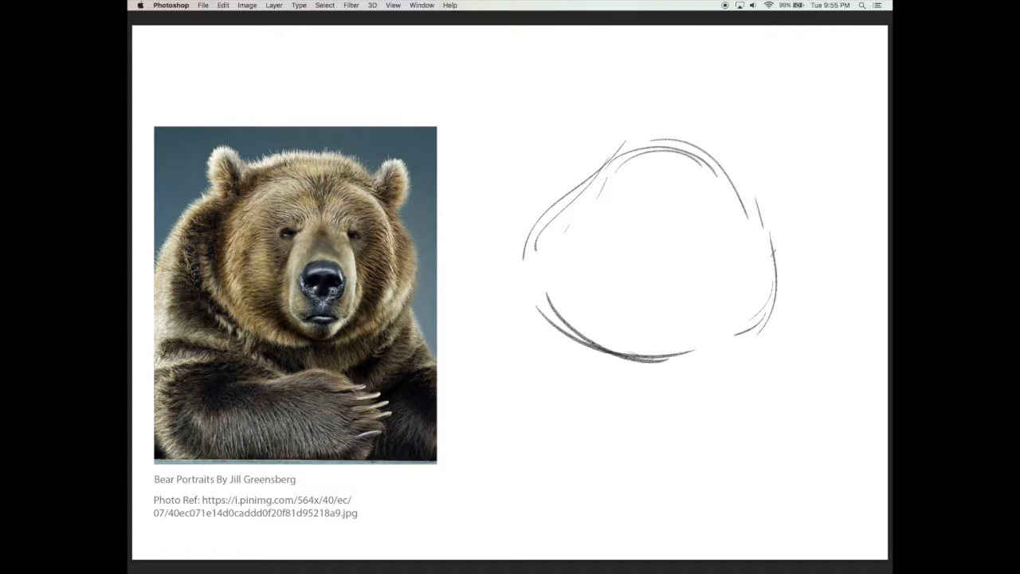
{"action": "left_click_drag", "start_coordinate": [785, 222], "coordinate": [770, 325]}
{"action": "left_click_drag", "start_coordinate": [801, 267], "coordinate": [727, 365]}
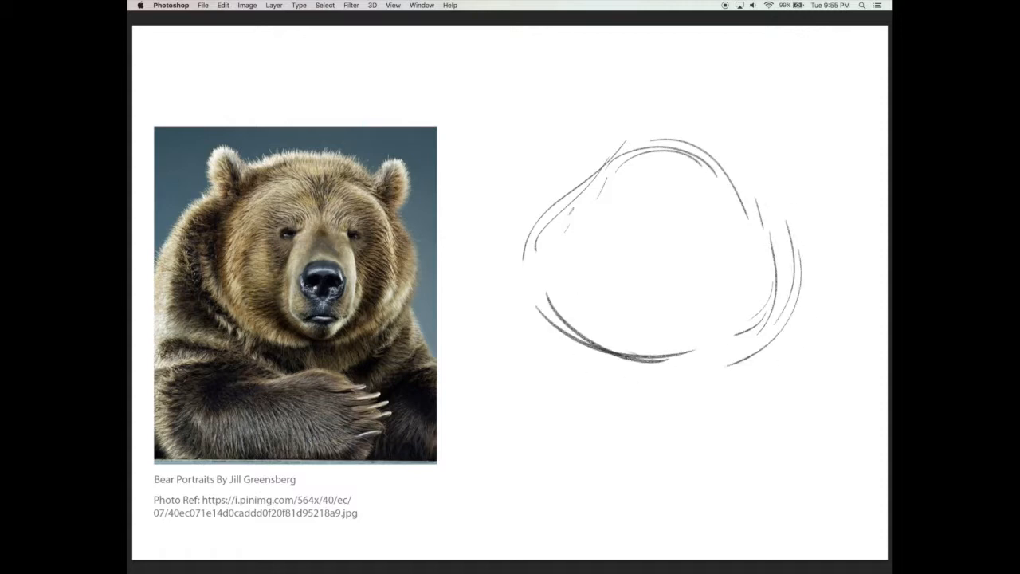
{"action": "left_click_drag", "start_coordinate": [556, 180], "coordinate": [505, 279]}
- Sketch a rounded ear on each upper side of the bear's head
{"action": "left_click_drag", "start_coordinate": [534, 141], "coordinate": [591, 157]}
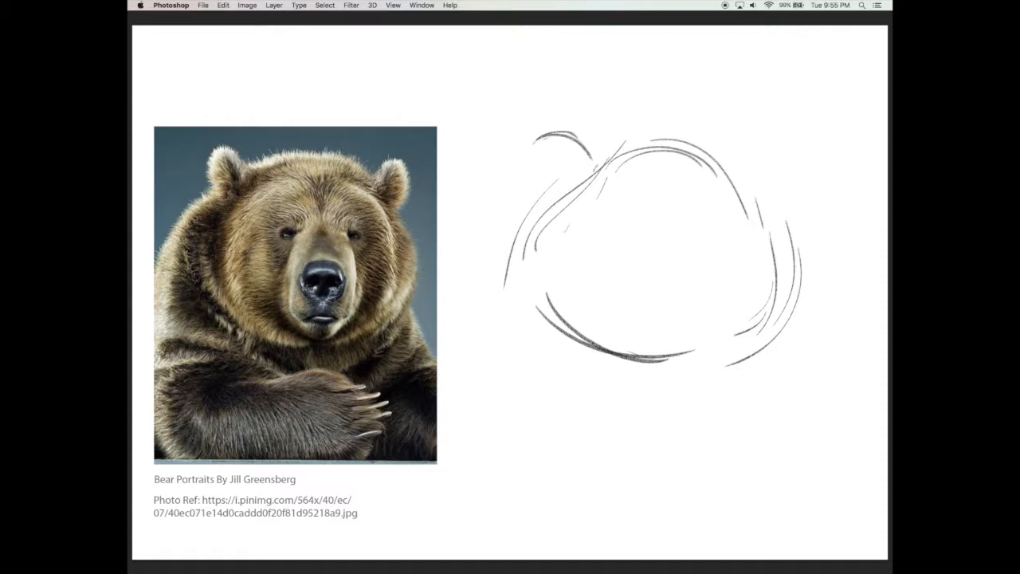
{"action": "left_click_drag", "start_coordinate": [522, 163], "coordinate": [590, 158]}
{"action": "left_click_drag", "start_coordinate": [519, 158], "coordinate": [556, 179]}
{"action": "mouse_move", "coordinate": [740, 162]}
{"action": "left_mouse_down"}
{"action": "mouse_move", "coordinate": [801, 142]}
{"action": "mouse_move", "coordinate": [815, 197]}
{"action": "mouse_move", "coordinate": [771, 215]}
{"action": "mouse_move", "coordinate": [811, 201]}
{"action": "left_mouse_up"}
{"action": "left_click_drag", "start_coordinate": [753, 137], "coordinate": [821, 156]}
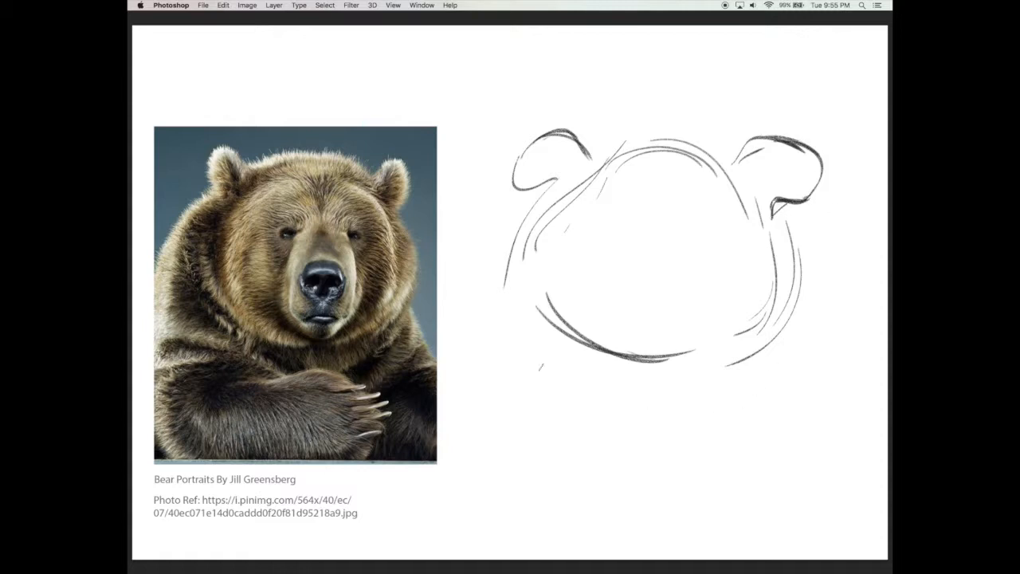
{"action": "left_click_drag", "start_coordinate": [665, 231], "coordinate": [666, 235]}
{"action": "left_click_drag", "start_coordinate": [642, 223], "coordinate": [682, 240]}
{"action": "key", "text": "super+alt+z"}
{"action": "key", "text": "super+alt+z"}
- Draw a higher arc over the top of the bear's head between the ears
{"action": "mouse_move", "coordinate": [592, 184]}
{"action": "left_mouse_down"}
{"action": "mouse_move", "coordinate": [633, 132]}
{"action": "mouse_move", "coordinate": [682, 132]}
{"action": "left_mouse_up"}
{"action": "key", "text": "super+alt+z"}
{"action": "mouse_move", "coordinate": [600, 147]}
{"action": "left_mouse_down"}
{"action": "mouse_move", "coordinate": [681, 133]}
{"action": "mouse_move", "coordinate": [706, 140]}
{"action": "left_mouse_up"}
- Erase the lower jaw curve and sketch a wider left jawline from the outer edge of the left cheek
{"action": "mouse_move", "coordinate": [539, 321]}
{"action": "left_mouse_down"}
{"action": "mouse_move", "coordinate": [648, 366]}
{"action": "mouse_move", "coordinate": [586, 353]}
{"action": "mouse_move", "coordinate": [680, 360]}
{"action": "mouse_move", "coordinate": [522, 314]}
{"action": "mouse_move", "coordinate": [613, 354]}
{"action": "mouse_move", "coordinate": [536, 310]}
{"action": "mouse_move", "coordinate": [617, 346]}
{"action": "mouse_move", "coordinate": [547, 298]}
{"action": "left_mouse_up"}
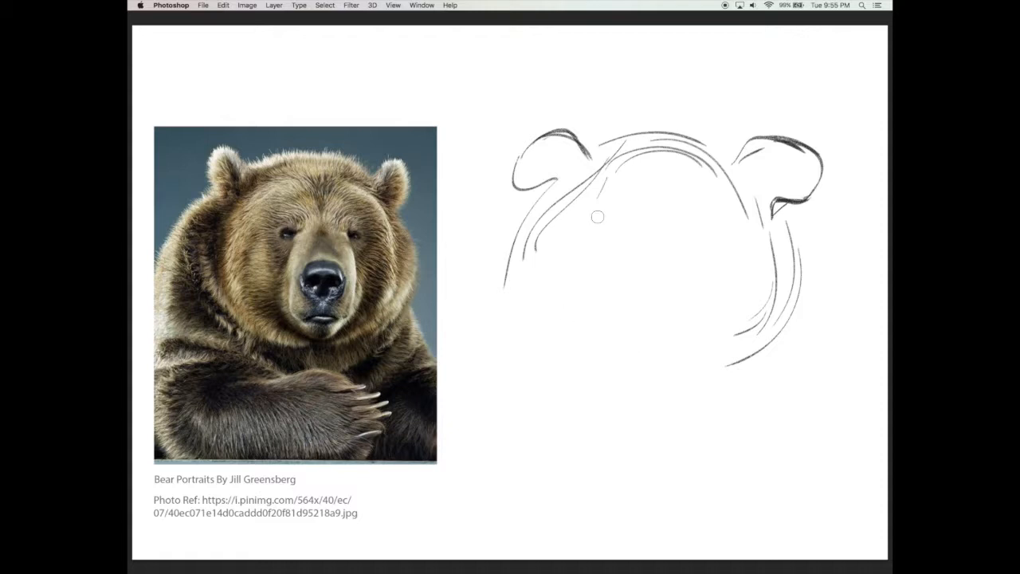
{"action": "left_click_drag", "start_coordinate": [683, 345], "coordinate": [687, 337]}
{"action": "left_click_drag", "start_coordinate": [504, 279], "coordinate": [571, 336]}
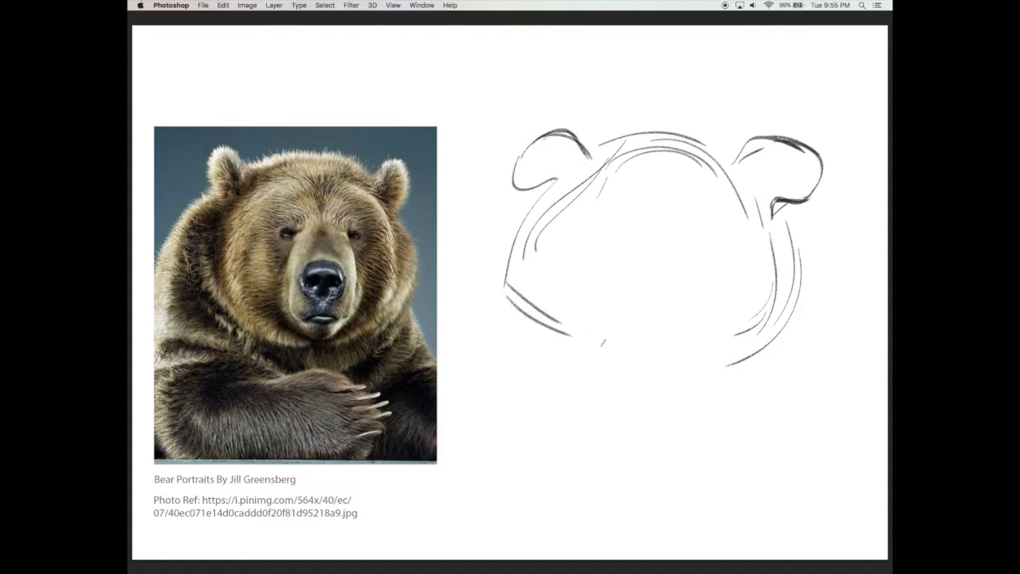
{"action": "left_click_drag", "start_coordinate": [511, 301], "coordinate": [502, 347]}
{"action": "mouse_move", "coordinate": [517, 220]}
{"action": "left_mouse_down"}
{"action": "mouse_move", "coordinate": [480, 345]}
{"action": "mouse_move", "coordinate": [494, 384]}
{"action": "left_mouse_up"}
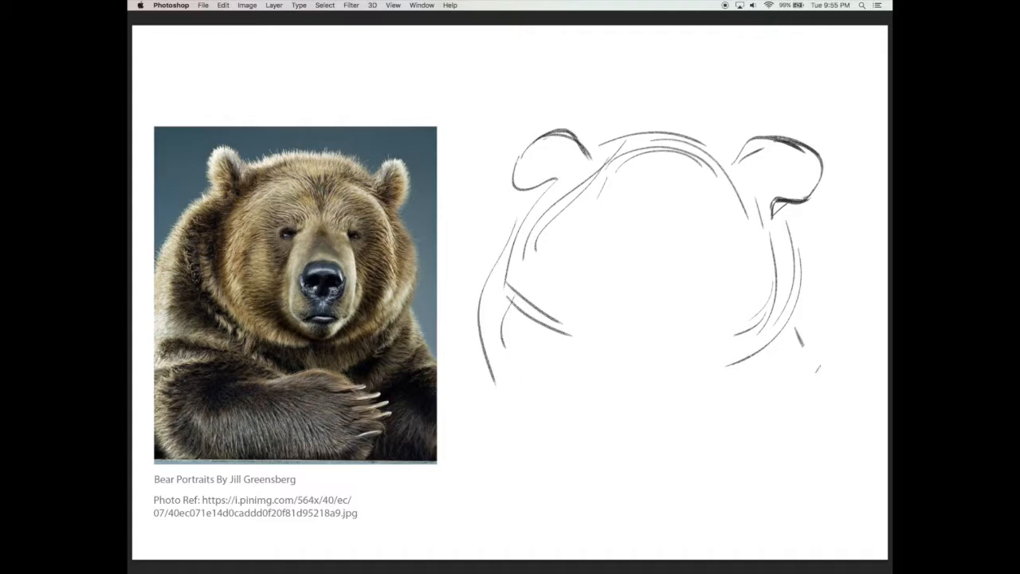
{"action": "key", "text": "super+z"}
- Sketch overlapping curves beneath the head for the deep jaw and neckline running from the left jaw to the right cheek
{"action": "left_click_drag", "start_coordinate": [796, 316], "coordinate": [703, 399]}
{"action": "mouse_move", "coordinate": [502, 323]}
{"action": "left_mouse_down"}
{"action": "mouse_move", "coordinate": [682, 409]}
{"action": "mouse_move", "coordinate": [711, 408]}
{"action": "left_mouse_up"}
{"action": "mouse_move", "coordinate": [722, 395]}
{"action": "left_mouse_down"}
{"action": "mouse_move", "coordinate": [609, 385]}
{"action": "mouse_move", "coordinate": [483, 341]}
{"action": "left_mouse_up"}
{"action": "mouse_move", "coordinate": [507, 298]}
{"action": "left_mouse_down"}
{"action": "mouse_move", "coordinate": [489, 341]}
{"action": "mouse_move", "coordinate": [657, 396]}
{"action": "mouse_move", "coordinate": [742, 395]}
{"action": "left_mouse_up"}
{"action": "mouse_move", "coordinate": [797, 309]}
{"action": "left_mouse_down"}
{"action": "mouse_move", "coordinate": [825, 356]}
{"action": "mouse_move", "coordinate": [705, 391]}
{"action": "left_mouse_up"}
{"action": "mouse_move", "coordinate": [786, 318]}
{"action": "left_mouse_down"}
{"action": "mouse_move", "coordinate": [741, 369]}
{"action": "mouse_move", "coordinate": [658, 395]}
{"action": "mouse_move", "coordinate": [655, 384]}
{"action": "left_mouse_up"}
- Sketch the left collar flap below the jaw with its front edges meeting under the chin
{"action": "mouse_move", "coordinate": [504, 290]}
{"action": "left_mouse_down"}
{"action": "mouse_move", "coordinate": [483, 367]}
{"action": "mouse_move", "coordinate": [525, 356]}
{"action": "mouse_move", "coordinate": [638, 419]}
{"action": "left_mouse_up"}
{"action": "mouse_move", "coordinate": [470, 350]}
{"action": "left_mouse_down"}
{"action": "mouse_move", "coordinate": [662, 409]}
{"action": "mouse_move", "coordinate": [656, 395]}
{"action": "left_mouse_up"}
{"action": "mouse_move", "coordinate": [658, 392]}
{"action": "left_mouse_down"}
{"action": "mouse_move", "coordinate": [647, 431]}
{"action": "mouse_move", "coordinate": [707, 440]}
{"action": "left_mouse_up"}
{"action": "mouse_move", "coordinate": [710, 389]}
{"action": "left_mouse_down"}
{"action": "mouse_move", "coordinate": [703, 433]}
{"action": "mouse_move", "coordinate": [775, 378]}
{"action": "left_mouse_up"}
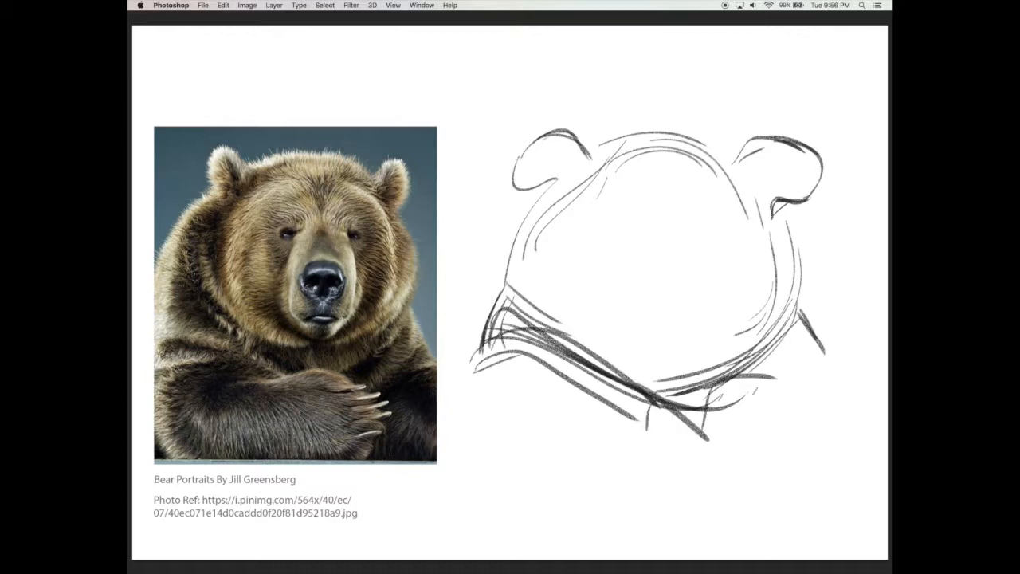
{"action": "key", "text": "super+z"}
{"action": "key", "text": "alt+super+z"}
{"action": "left_click_drag", "start_coordinate": [658, 399], "coordinate": [697, 455]}
{"action": "left_click_drag", "start_coordinate": [709, 461], "coordinate": [704, 468]}
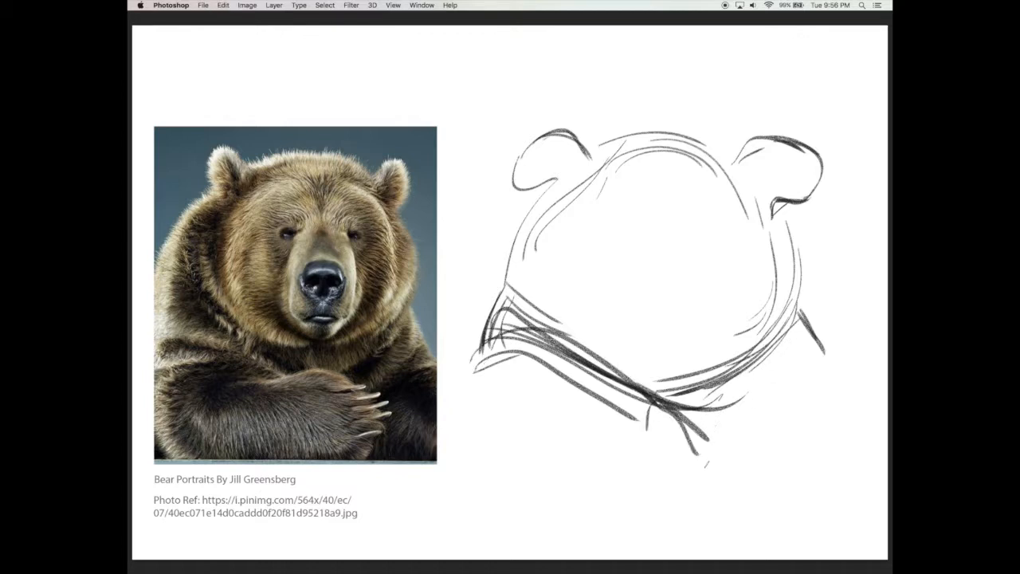
- Sketch the right collar flap and front opening, and extend the left shoulder line down the body
{"action": "left_click_drag", "start_coordinate": [727, 397], "coordinate": [714, 457]}
{"action": "mouse_move", "coordinate": [741, 381]}
{"action": "left_mouse_down"}
{"action": "mouse_move", "coordinate": [715, 456]}
{"action": "mouse_move", "coordinate": [719, 438]}
{"action": "left_mouse_up"}
{"action": "mouse_move", "coordinate": [763, 356]}
{"action": "left_mouse_down"}
{"action": "mouse_move", "coordinate": [789, 402]}
{"action": "mouse_move", "coordinate": [780, 411]}
{"action": "left_mouse_up"}
{"action": "mouse_move", "coordinate": [774, 389]}
{"action": "left_mouse_down"}
{"action": "mouse_move", "coordinate": [785, 413]}
{"action": "mouse_move", "coordinate": [778, 407]}
{"action": "left_mouse_up"}
{"action": "left_click_drag", "start_coordinate": [805, 320], "coordinate": [788, 384]}
{"action": "mouse_move", "coordinate": [485, 356]}
{"action": "left_mouse_down"}
{"action": "mouse_move", "coordinate": [444, 455]}
{"action": "mouse_move", "coordinate": [464, 428]}
{"action": "left_mouse_up"}
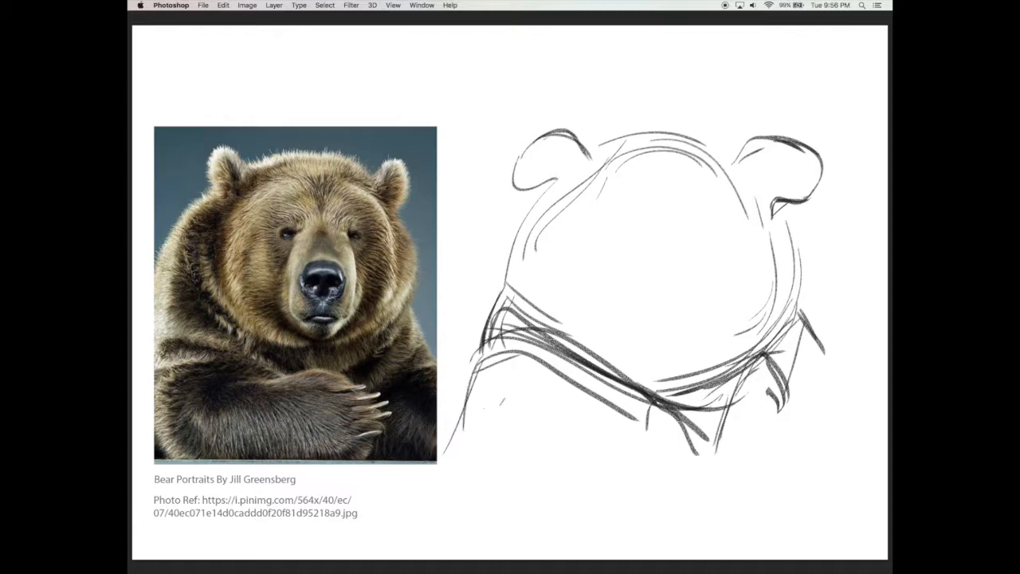
- Sketch the top contour of the forearm folded across the chest and round off its paw
{"action": "mouse_move", "coordinate": [558, 399]}
{"action": "left_mouse_down"}
{"action": "mouse_move", "coordinate": [453, 427]}
{"action": "mouse_move", "coordinate": [546, 399]}
{"action": "left_mouse_up"}
{"action": "mouse_move", "coordinate": [542, 402]}
{"action": "left_mouse_down"}
{"action": "mouse_move", "coordinate": [585, 426]}
{"action": "mouse_move", "coordinate": [638, 437]}
{"action": "mouse_move", "coordinate": [631, 424]}
{"action": "mouse_move", "coordinate": [675, 446]}
{"action": "left_mouse_up"}
{"action": "mouse_move", "coordinate": [602, 423]}
{"action": "left_mouse_down"}
{"action": "mouse_move", "coordinate": [636, 433]}
{"action": "mouse_move", "coordinate": [704, 480]}
{"action": "left_mouse_up"}
{"action": "left_click_drag", "start_coordinate": [707, 436], "coordinate": [664, 519]}
- Draw the sleeve cuff line across the forearm and add the elbow and upper sleeve folds on the left arm
{"action": "left_click_drag", "start_coordinate": [639, 430], "coordinate": [626, 521]}
{"action": "left_click_drag", "start_coordinate": [634, 422], "coordinate": [630, 485]}
{"action": "left_click_drag", "start_coordinate": [635, 448], "coordinate": [612, 522]}
{"action": "mouse_move", "coordinate": [638, 422]}
{"action": "left_mouse_down"}
{"action": "mouse_move", "coordinate": [629, 514]}
{"action": "mouse_move", "coordinate": [613, 528]}
{"action": "left_mouse_up"}
{"action": "mouse_move", "coordinate": [616, 507]}
{"action": "left_mouse_down"}
{"action": "mouse_move", "coordinate": [635, 424]}
{"action": "mouse_move", "coordinate": [577, 423]}
{"action": "mouse_move", "coordinate": [532, 449]}
{"action": "left_mouse_up"}
{"action": "left_click_drag", "start_coordinate": [587, 415], "coordinate": [515, 483]}
{"action": "left_click_drag", "start_coordinate": [536, 411], "coordinate": [494, 443]}
{"action": "left_click_drag", "start_coordinate": [469, 405], "coordinate": [460, 454]}
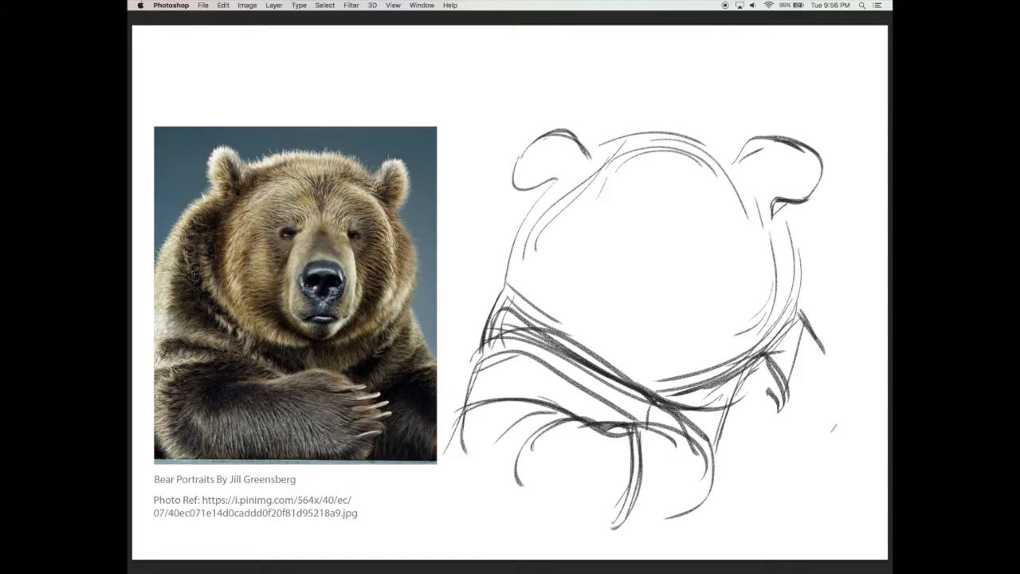
- Draw the right shoulder slope and reinforce the front fold and lower edge of the left collar flap
{"action": "mouse_move", "coordinate": [821, 363]}
{"action": "left_mouse_down"}
{"action": "mouse_move", "coordinate": [870, 437]}
{"action": "mouse_move", "coordinate": [864, 426]}
{"action": "left_mouse_up"}
{"action": "left_click_drag", "start_coordinate": [660, 396], "coordinate": [646, 430]}
{"action": "left_click_drag", "start_coordinate": [654, 405], "coordinate": [646, 429]}
{"action": "left_click_drag", "start_coordinate": [467, 369], "coordinate": [545, 352]}
{"action": "left_click_drag", "start_coordinate": [542, 358], "coordinate": [630, 427]}
{"action": "left_click_drag", "start_coordinate": [485, 336], "coordinate": [544, 306]}
{"action": "left_click_drag", "start_coordinate": [575, 306], "coordinate": [540, 351]}
{"action": "key", "text": "super+alt+z"}
{"action": "key", "text": "super+alt+z"}
- Redraw the left collar's outer edge and its upper edge along the jaw
{"action": "left_click_drag", "start_coordinate": [473, 355], "coordinate": [505, 281]}
{"action": "mouse_move", "coordinate": [468, 360]}
{"action": "left_mouse_down"}
{"action": "mouse_move", "coordinate": [503, 281]}
{"action": "mouse_move", "coordinate": [536, 309]}
{"action": "left_mouse_up"}
{"action": "left_click_drag", "start_coordinate": [506, 278], "coordinate": [615, 374]}
- Erase the overlapping construction strokes in the left collar and clean up its edge beneath the jaw
{"action": "key", "text": "e"}
{"action": "mouse_move", "coordinate": [506, 293]}
{"action": "left_mouse_down"}
{"action": "mouse_move", "coordinate": [488, 346]}
{"action": "mouse_move", "coordinate": [506, 313]}
{"action": "mouse_move", "coordinate": [628, 403]}
{"action": "mouse_move", "coordinate": [704, 430]}
{"action": "left_mouse_up"}
{"action": "scroll", "coordinate": [683, 405], "scroll_direction": "right", "scroll_amount": 1}
{"action": "left_click_drag", "start_coordinate": [518, 312], "coordinate": [675, 377]}
- Draw the shirt front and collar tip below the chin and clear stray strokes near the paw and right collar
{"action": "left_click_drag", "start_coordinate": [671, 380], "coordinate": [685, 446]}
{"action": "mouse_move", "coordinate": [629, 420]}
{"action": "left_mouse_down"}
{"action": "mouse_move", "coordinate": [672, 381]}
{"action": "mouse_move", "coordinate": [686, 422]}
{"action": "left_mouse_up"}
{"action": "left_click_drag", "start_coordinate": [742, 424], "coordinate": [738, 430]}
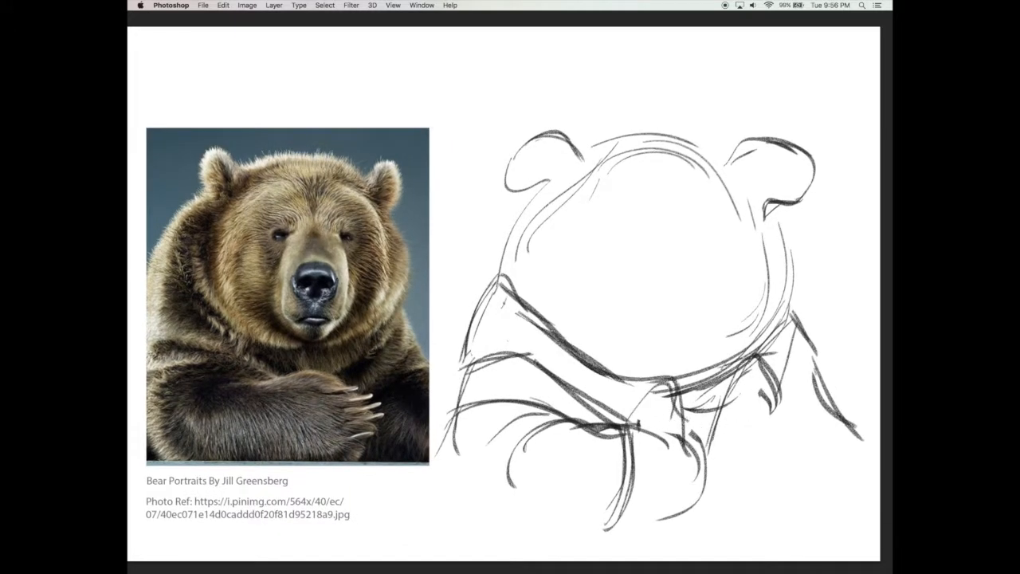
{"action": "left_click_drag", "start_coordinate": [680, 443], "coordinate": [709, 422]}
{"action": "left_click_drag", "start_coordinate": [754, 372], "coordinate": [752, 393]}
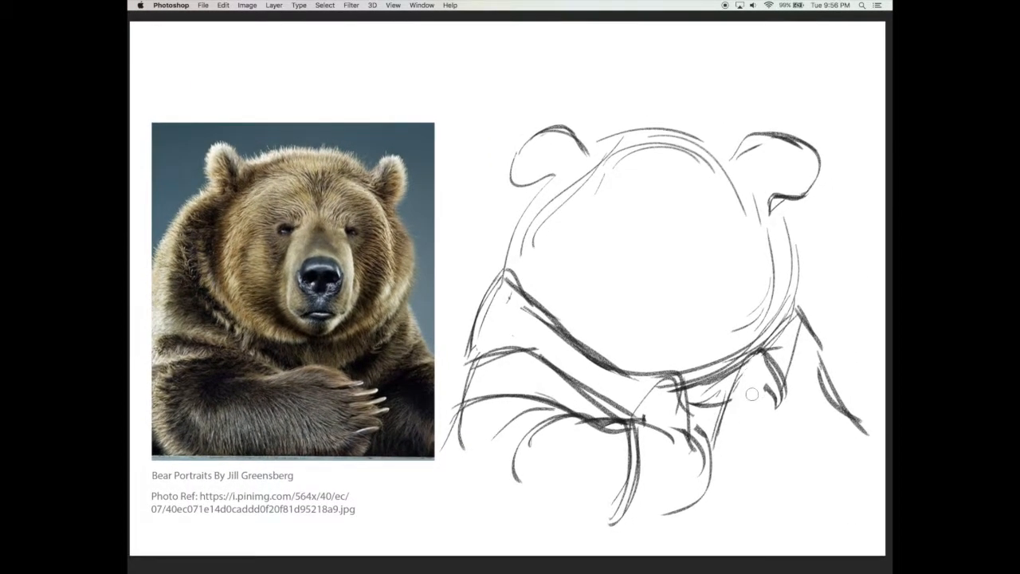
{"action": "scroll", "coordinate": [748, 399], "scroll_direction": "up", "scroll_amount": 1}
{"action": "left_click_drag", "start_coordinate": [796, 280], "coordinate": [823, 326]}
{"action": "left_click_drag", "start_coordinate": [821, 314], "coordinate": [784, 391]}
{"action": "key", "text": "alt+super+z"}
{"action": "key", "text": "alt+super+z"}
- Erase the right collar's outer strokes and redraw it as a folded flap with an angled corner
{"action": "mouse_move", "coordinate": [832, 308]}
{"action": "left_mouse_down"}
{"action": "mouse_move", "coordinate": [795, 324]}
{"action": "mouse_move", "coordinate": [816, 339]}
{"action": "mouse_move", "coordinate": [795, 348]}
{"action": "mouse_move", "coordinate": [786, 384]}
{"action": "left_mouse_up"}
{"action": "key", "text": "e"}
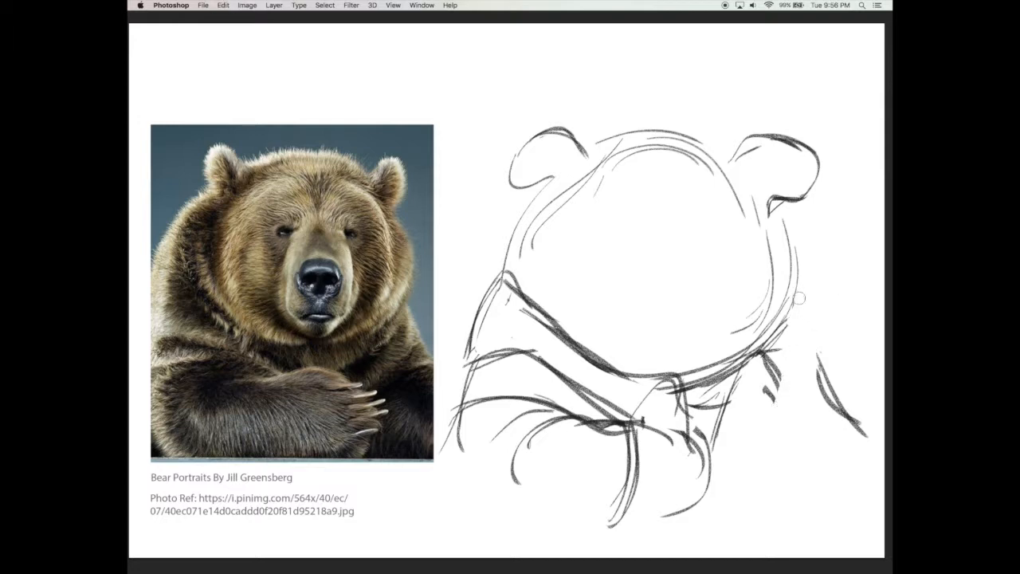
{"action": "scroll", "coordinate": [763, 384], "scroll_direction": "down", "scroll_amount": 1}
{"action": "left_click_drag", "start_coordinate": [786, 299], "coordinate": [787, 383]}
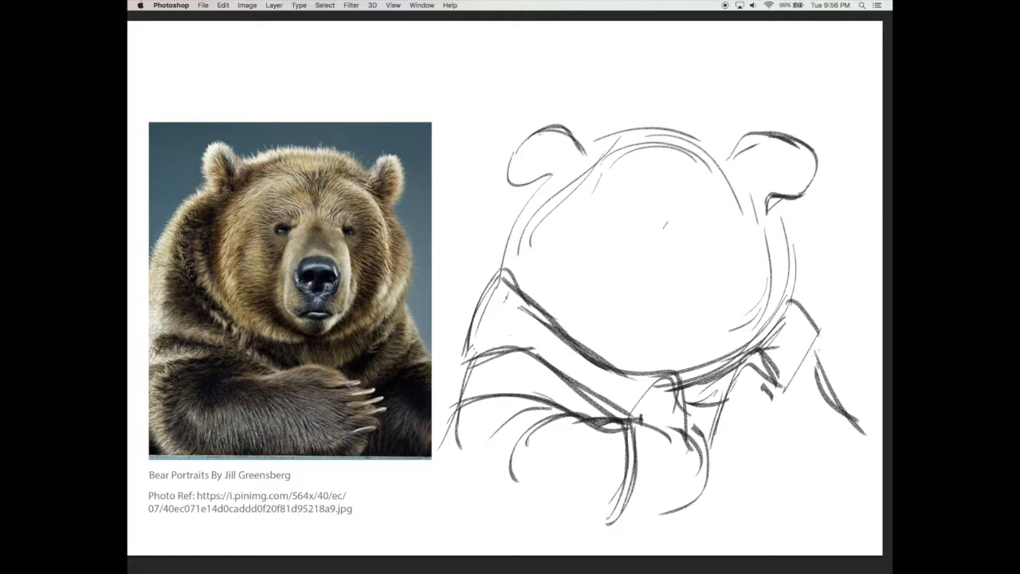
- Draw a vertical centre line on the forehead, the triangular snout bridge and the angular outline of the nose
{"action": "left_click_drag", "start_coordinate": [657, 134], "coordinate": [665, 211]}
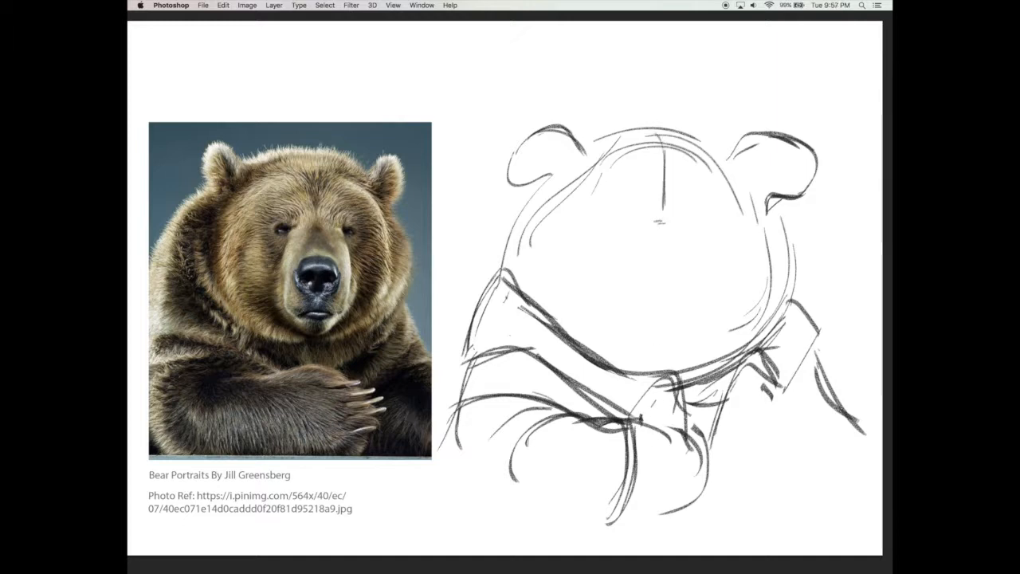
{"action": "left_click_drag", "start_coordinate": [656, 211], "coordinate": [632, 252]}
{"action": "mouse_move", "coordinate": [673, 208]}
{"action": "left_mouse_down"}
{"action": "mouse_move", "coordinate": [686, 245]}
{"action": "mouse_move", "coordinate": [699, 248]}
{"action": "mouse_move", "coordinate": [643, 246]}
{"action": "mouse_move", "coordinate": [632, 266]}
{"action": "left_mouse_up"}
{"action": "left_click_drag", "start_coordinate": [690, 246], "coordinate": [705, 268]}
{"action": "left_click_drag", "start_coordinate": [630, 268], "coordinate": [668, 298]}
{"action": "left_click_drag", "start_coordinate": [704, 267], "coordinate": [673, 300]}
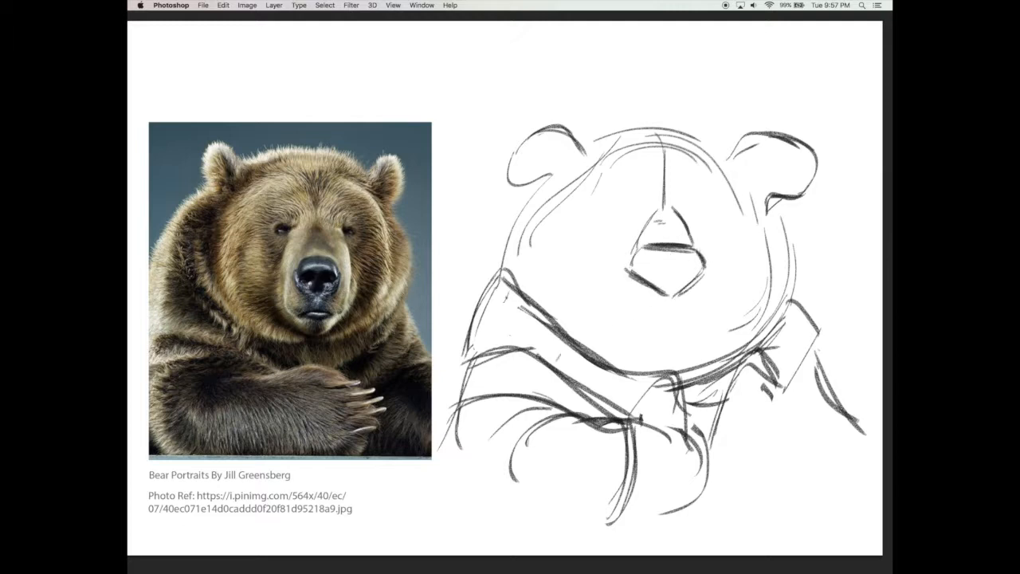
- Thicken the nose outline and add a second curved edge across the top of the nose
{"action": "left_click_drag", "start_coordinate": [628, 270], "coordinate": [660, 295]}
{"action": "mouse_move", "coordinate": [633, 269]}
{"action": "left_mouse_down"}
{"action": "mouse_move", "coordinate": [672, 299]}
{"action": "mouse_move", "coordinate": [694, 262]}
{"action": "mouse_move", "coordinate": [708, 268]}
{"action": "left_mouse_up"}
{"action": "mouse_move", "coordinate": [644, 247]}
{"action": "left_mouse_down"}
{"action": "mouse_move", "coordinate": [626, 268]}
{"action": "mouse_move", "coordinate": [695, 240]}
{"action": "left_mouse_up"}
{"action": "left_click_drag", "start_coordinate": [699, 247], "coordinate": [711, 271]}
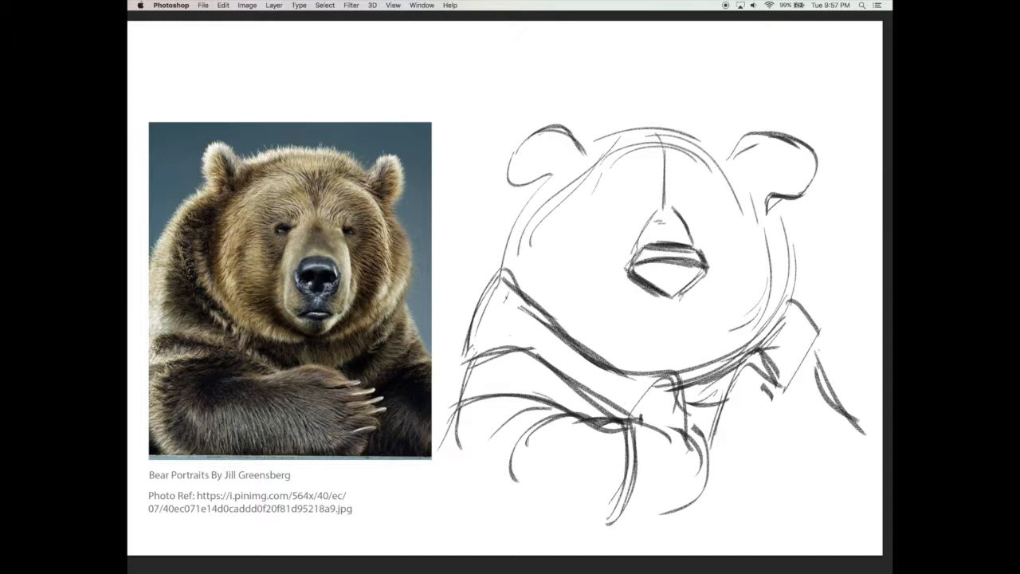
{"action": "left_click_drag", "start_coordinate": [653, 288], "coordinate": [703, 272]}
{"action": "left_click_drag", "start_coordinate": [652, 285], "coordinate": [678, 297]}
- Draw the vertical sides of the muzzle, a straight mouth line and a rounded chin below it
{"action": "left_click_drag", "start_coordinate": [634, 246], "coordinate": [628, 312]}
{"action": "left_click_drag", "start_coordinate": [628, 265], "coordinate": [627, 320]}
{"action": "left_click_drag", "start_coordinate": [710, 260], "coordinate": [701, 336]}
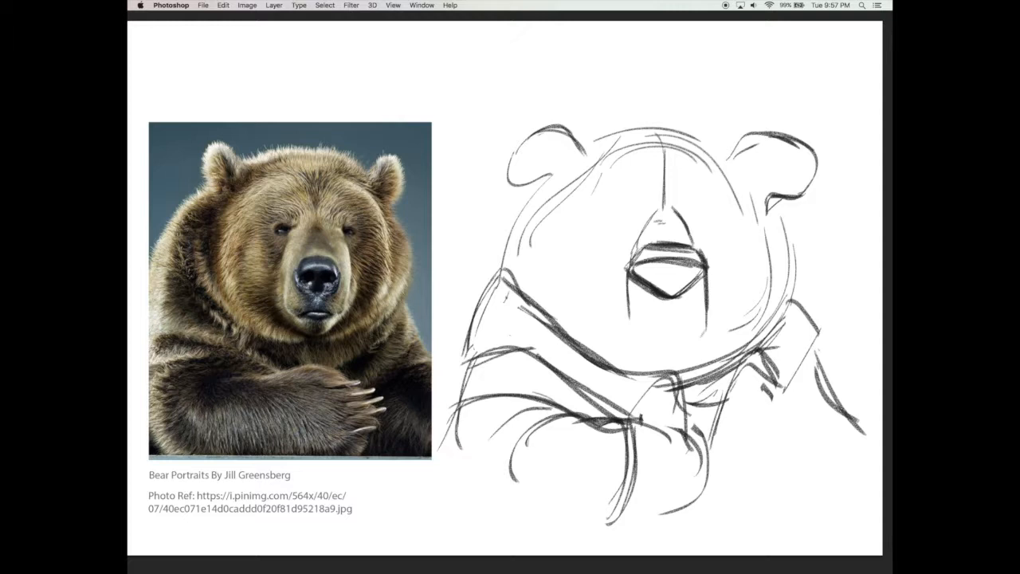
{"action": "left_click_drag", "start_coordinate": [635, 321], "coordinate": [706, 320]}
{"action": "left_click_drag", "start_coordinate": [642, 326], "coordinate": [704, 324]}
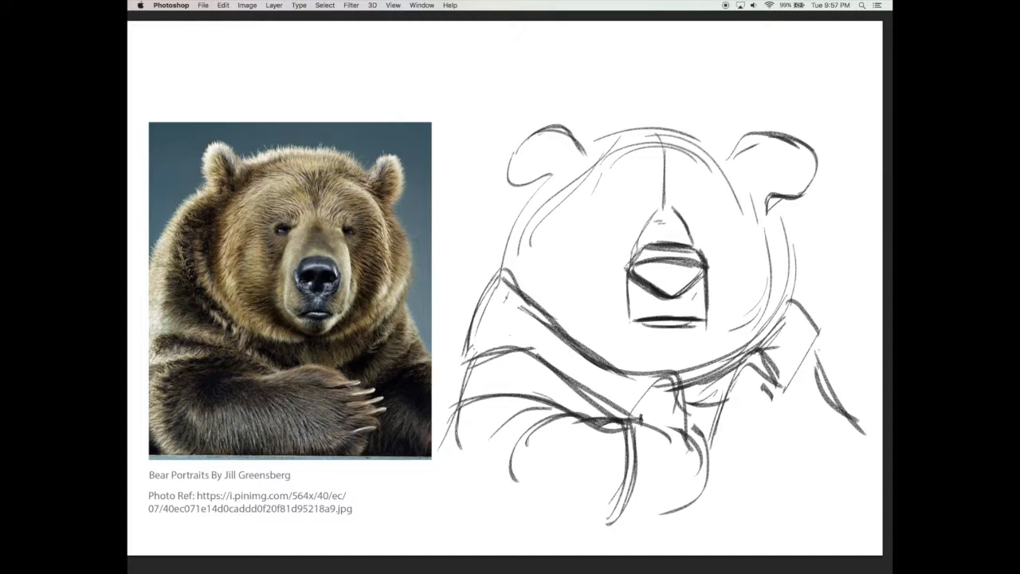
{"action": "left_click_drag", "start_coordinate": [640, 338], "coordinate": [637, 344]}
{"action": "mouse_move", "coordinate": [707, 324]}
{"action": "left_mouse_down"}
{"action": "mouse_move", "coordinate": [672, 361]}
{"action": "mouse_move", "coordinate": [655, 358]}
{"action": "left_mouse_up"}
- Add two small filled oval eyes beside the snout bridge and reinforce the muzzle contours
{"action": "left_click_drag", "start_coordinate": [626, 209], "coordinate": [630, 216]}
{"action": "left_click_drag", "start_coordinate": [634, 206], "coordinate": [630, 216]}
{"action": "left_click_drag", "start_coordinate": [694, 202], "coordinate": [698, 216]}
{"action": "left_click_drag", "start_coordinate": [631, 203], "coordinate": [628, 216]}
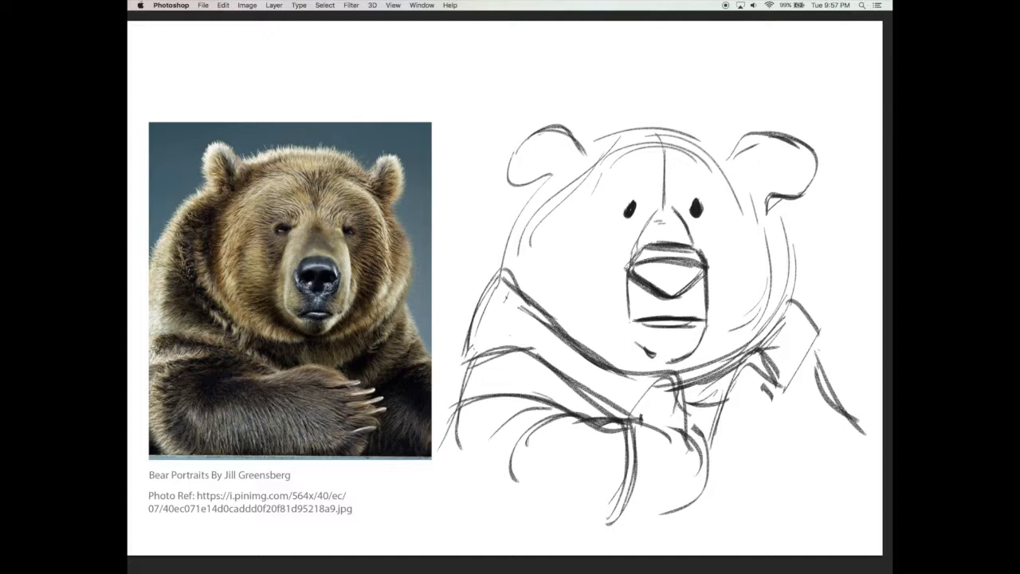
{"action": "mouse_move", "coordinate": [661, 214]}
{"action": "left_mouse_down"}
{"action": "mouse_move", "coordinate": [630, 284]}
{"action": "mouse_move", "coordinate": [705, 274]}
{"action": "mouse_move", "coordinate": [694, 337]}
{"action": "mouse_move", "coordinate": [676, 351]}
{"action": "left_mouse_up"}
{"action": "scroll", "coordinate": [505, 287], "scroll_direction": "right", "scroll_amount": 1}
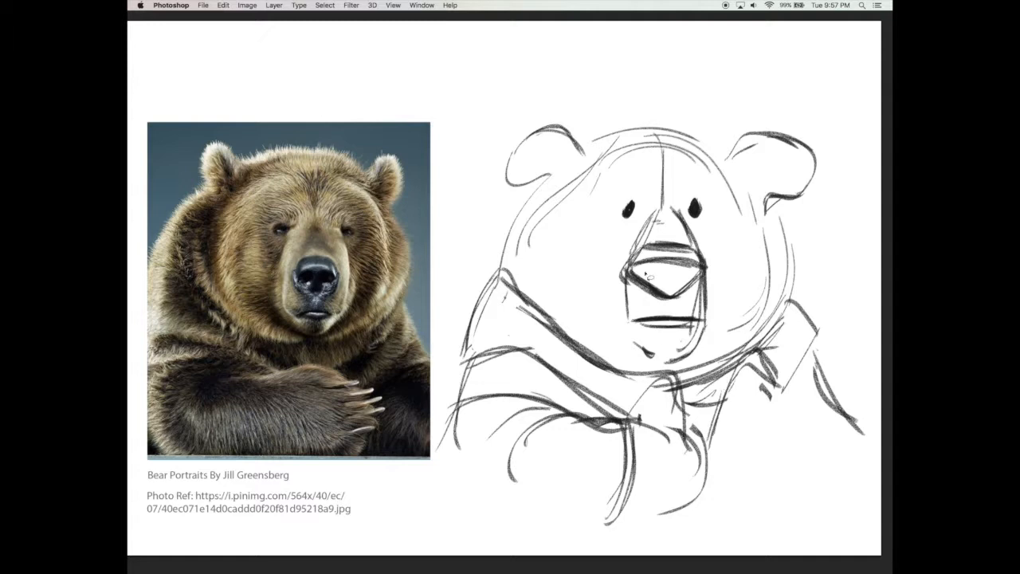
- Lasso the snout, nose and mouth and scale them down slightly with Free Transform
{"action": "mouse_move", "coordinate": [639, 225]}
{"action": "left_mouse_down"}
{"action": "mouse_move", "coordinate": [629, 361]}
{"action": "mouse_move", "coordinate": [709, 351]}
{"action": "mouse_move", "coordinate": [730, 239]}
{"action": "mouse_move", "coordinate": [695, 208]}
{"action": "left_mouse_up"}
{"action": "key", "text": "super+d"}
{"action": "mouse_move", "coordinate": [642, 217]}
{"action": "left_mouse_down"}
{"action": "mouse_move", "coordinate": [627, 359]}
{"action": "mouse_move", "coordinate": [699, 356]}
{"action": "mouse_move", "coordinate": [720, 243]}
{"action": "mouse_move", "coordinate": [684, 210]}
{"action": "left_mouse_up"}
{"action": "key", "text": "super+t"}
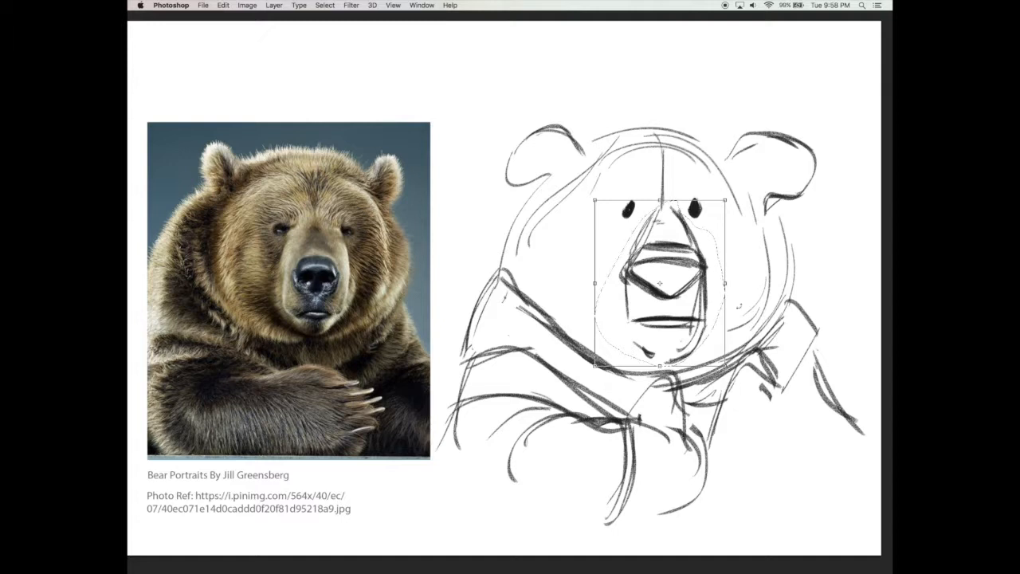
{"action": "left_click_drag", "start_coordinate": [725, 366], "coordinate": [719, 357]}
{"action": "key", "text": "Return"}
{"action": "key", "text": "super+d"}
- Erase the old chin strokes, redraw the mouth line and add small bags under both eyes
{"action": "key", "text": "e"}
{"action": "left_click_drag", "start_coordinate": [696, 321], "coordinate": [701, 339]}
{"action": "key", "text": "b"}
{"action": "left_click_drag", "start_coordinate": [636, 312], "coordinate": [697, 312]}
{"action": "left_click_drag", "start_coordinate": [615, 220], "coordinate": [635, 229]}
{"action": "left_click_drag", "start_coordinate": [701, 228], "coordinate": [710, 228]}
{"action": "key", "text": "e"}
{"action": "mouse_move", "coordinate": [684, 319]}
{"action": "left_mouse_down"}
{"action": "mouse_move", "coordinate": [636, 326]}
{"action": "mouse_move", "coordinate": [690, 321]}
{"action": "left_mouse_up"}
- Draw dark finger strokes along the edge of the bear's paw
{"action": "key", "text": "b"}
{"action": "mouse_move", "coordinate": [668, 432]}
{"action": "left_mouse_down"}
{"action": "mouse_move", "coordinate": [704, 433]}
{"action": "mouse_move", "coordinate": [716, 449]}
{"action": "left_mouse_up"}
{"action": "left_click_drag", "start_coordinate": [698, 461], "coordinate": [719, 462]}
{"action": "left_click_drag", "start_coordinate": [703, 477], "coordinate": [718, 480]}
- Sketch a large mug beside the bear's paw and save the document
{"action": "mouse_move", "coordinate": [667, 427]}
{"action": "left_mouse_down"}
{"action": "mouse_move", "coordinate": [725, 429]}
{"action": "mouse_move", "coordinate": [801, 411]}
{"action": "mouse_move", "coordinate": [802, 507]}
{"action": "left_mouse_up"}
{"action": "left_click_drag", "start_coordinate": [718, 421], "coordinate": [724, 510]}
{"action": "left_click_drag", "start_coordinate": [685, 510], "coordinate": [786, 511]}
{"action": "left_click_drag", "start_coordinate": [802, 421], "coordinate": [800, 508]}
{"action": "key", "text": "super+s"}
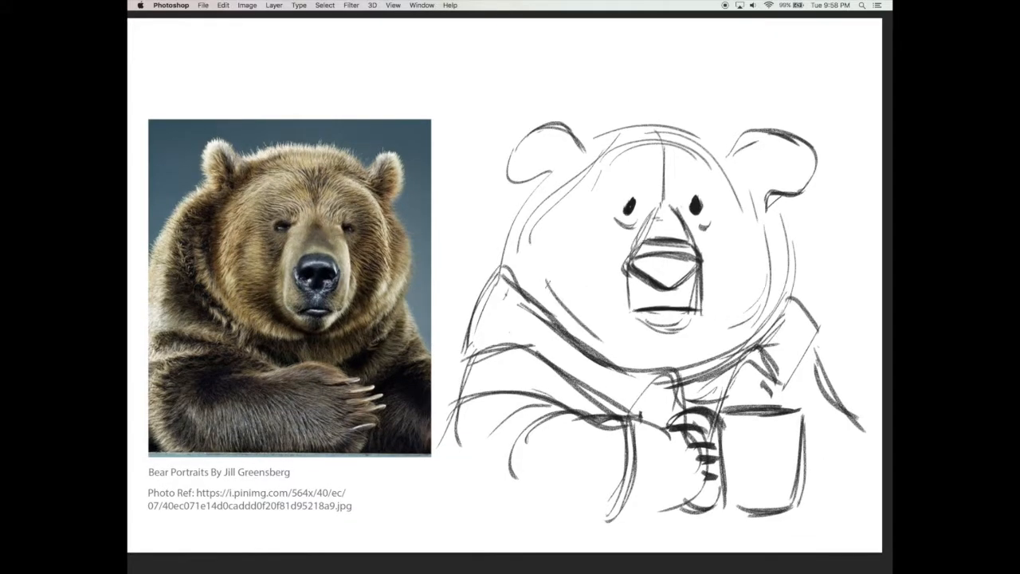
- Select the whole bear sketch with a rectangular marquee, cut and paste it as a separate layer, and reposition it
{"action": "key", "text": "Tab"}
{"action": "key", "text": "Tab"}
{"action": "key", "text": "m"}
{"action": "mouse_move", "coordinate": [446, 101]}
{"action": "left_mouse_down"}
{"action": "mouse_move", "coordinate": [671, 408]}
{"action": "mouse_move", "coordinate": [878, 544]}
{"action": "left_mouse_up"}
{"action": "key", "text": "super+x"}
{"action": "key", "text": "super+v"}
{"action": "left_click_drag", "start_coordinate": [554, 387], "coordinate": [702, 400]}
- Fade the bear sketch layer to 30% opacity, ready a new layer above it and save the document
{"action": "key", "text": "Tab"}
{"action": "key", "text": "3"}
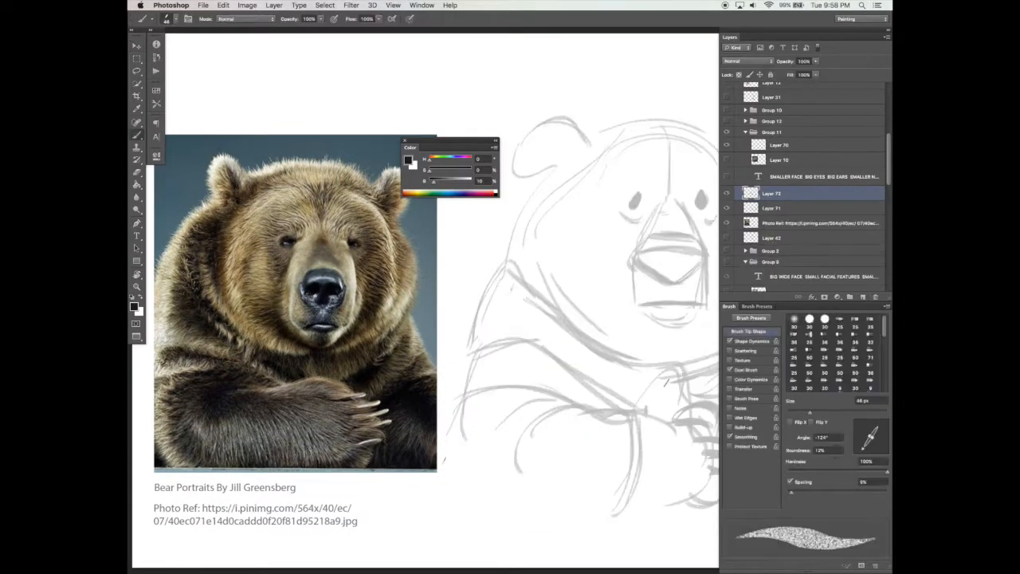
{"action": "key", "text": "Tab"}
{"action": "key", "text": "super+s"}
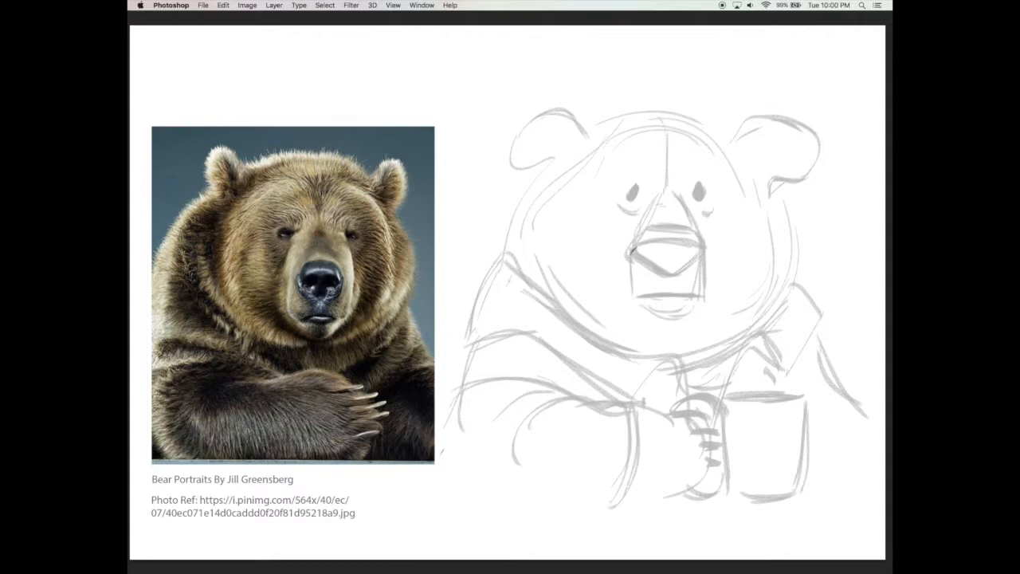
- Draw a clean dark outline of the nose over the faded sketch, including the line across its top
{"action": "mouse_move", "coordinate": [666, 246]}
{"action": "left_mouse_down"}
{"action": "mouse_move", "coordinate": [629, 250]}
{"action": "mouse_move", "coordinate": [705, 244]}
{"action": "left_mouse_up"}
{"action": "left_click_drag", "start_coordinate": [628, 253], "coordinate": [660, 279]}
{"action": "mouse_move", "coordinate": [705, 254]}
{"action": "left_mouse_down"}
{"action": "mouse_move", "coordinate": [677, 278]}
{"action": "mouse_move", "coordinate": [687, 275]}
{"action": "left_mouse_up"}
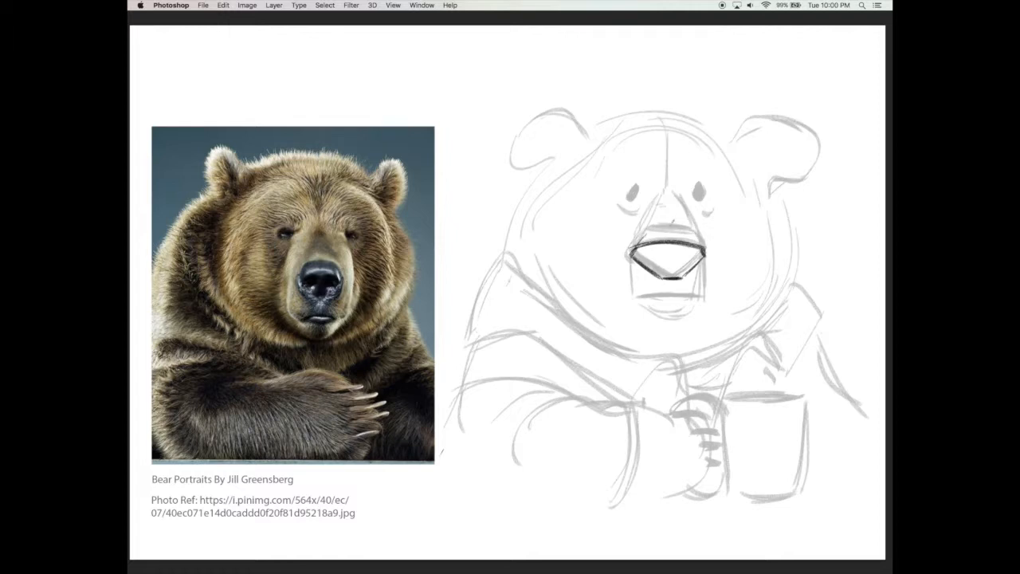
{"action": "mouse_move", "coordinate": [647, 232]}
{"action": "left_mouse_down"}
{"action": "mouse_move", "coordinate": [692, 233]}
{"action": "mouse_move", "coordinate": [709, 255]}
{"action": "left_mouse_up"}
- Draw both slanted sides of the snout bridge from a peak between the eyes down to the nose
{"action": "left_click_drag", "start_coordinate": [663, 189], "coordinate": [632, 233]}
{"action": "left_click_drag", "start_coordinate": [670, 183], "coordinate": [642, 218]}
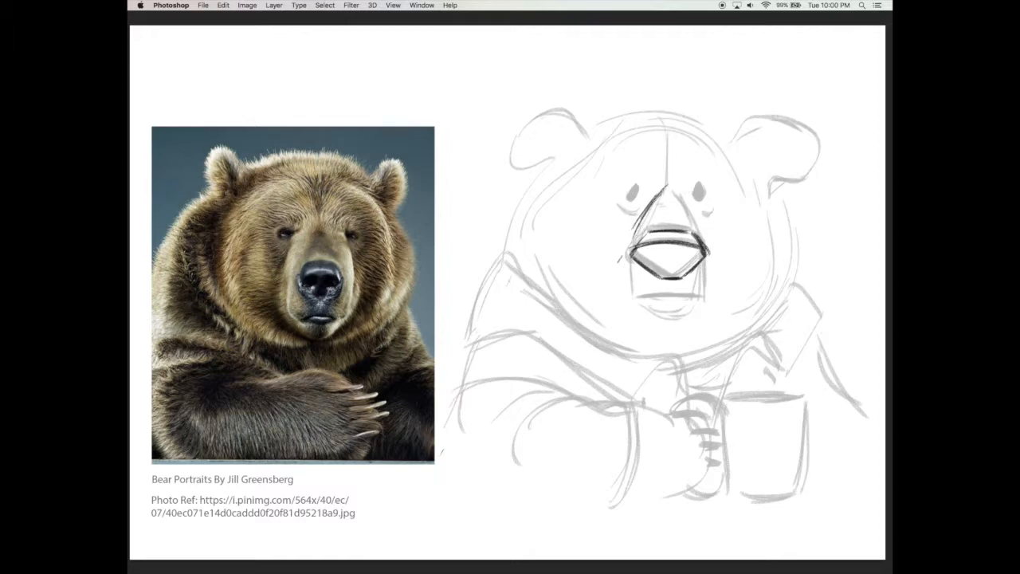
{"action": "left_click_drag", "start_coordinate": [670, 183], "coordinate": [696, 217]}
{"action": "left_click_drag", "start_coordinate": [673, 187], "coordinate": [709, 242]}
- Outline the left and right sides of the muzzle beside the nose with dark curved strokes
{"action": "left_click_drag", "start_coordinate": [629, 238], "coordinate": [627, 288]}
{"action": "left_click_drag", "start_coordinate": [713, 244], "coordinate": [706, 292]}
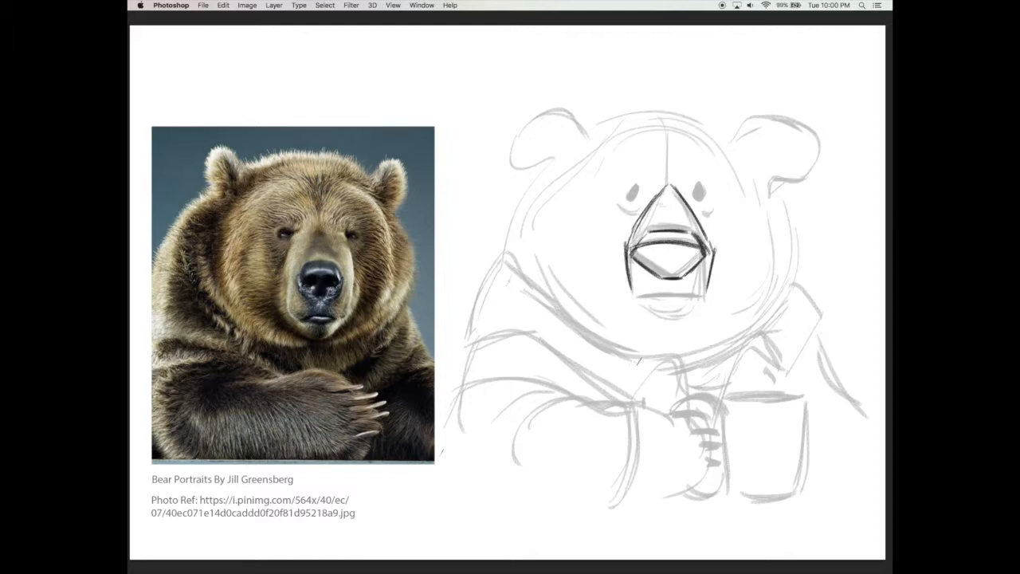
{"action": "left_click_drag", "start_coordinate": [629, 249], "coordinate": [625, 301]}
{"action": "left_click_drag", "start_coordinate": [712, 267], "coordinate": [703, 302]}
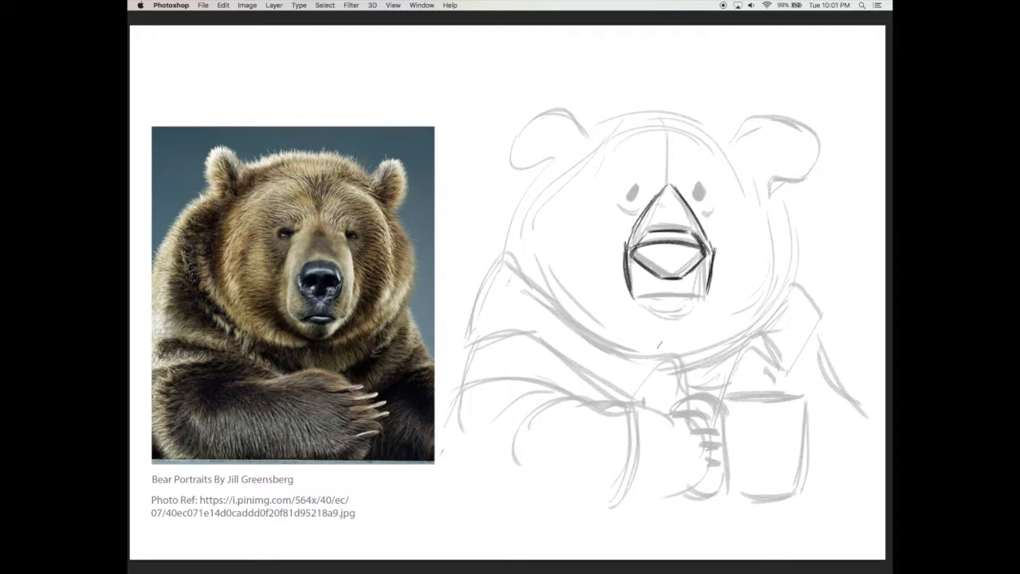
- Draw the bear's mouth line and the curved lower lip beneath it with dark strokes
{"action": "left_click_drag", "start_coordinate": [635, 297], "coordinate": [673, 291]}
{"action": "left_click_drag", "start_coordinate": [634, 298], "coordinate": [711, 293]}
{"action": "left_click_drag", "start_coordinate": [664, 299], "coordinate": [698, 295]}
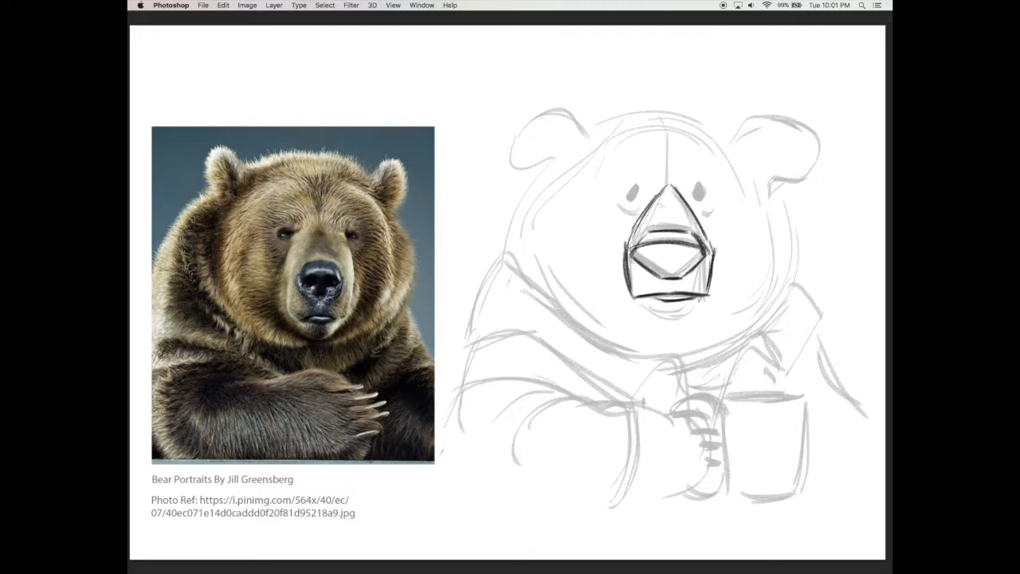
{"action": "mouse_move", "coordinate": [636, 298]}
{"action": "left_mouse_down"}
{"action": "mouse_move", "coordinate": [656, 311]}
{"action": "mouse_move", "coordinate": [696, 303]}
{"action": "mouse_move", "coordinate": [687, 313]}
{"action": "left_mouse_up"}
- Fill the nose shape with dense black strokes
{"action": "mouse_move", "coordinate": [643, 246]}
{"action": "left_mouse_down"}
{"action": "mouse_move", "coordinate": [661, 277]}
{"action": "mouse_move", "coordinate": [695, 268]}
{"action": "left_mouse_up"}
{"action": "left_click_drag", "start_coordinate": [700, 249], "coordinate": [701, 265]}
{"action": "mouse_move", "coordinate": [641, 247]}
{"action": "left_mouse_down"}
{"action": "mouse_move", "coordinate": [698, 249]}
{"action": "mouse_move", "coordinate": [648, 250]}
{"action": "mouse_move", "coordinate": [700, 252]}
{"action": "mouse_move", "coordinate": [687, 266]}
{"action": "mouse_move", "coordinate": [697, 275]}
{"action": "left_mouse_up"}
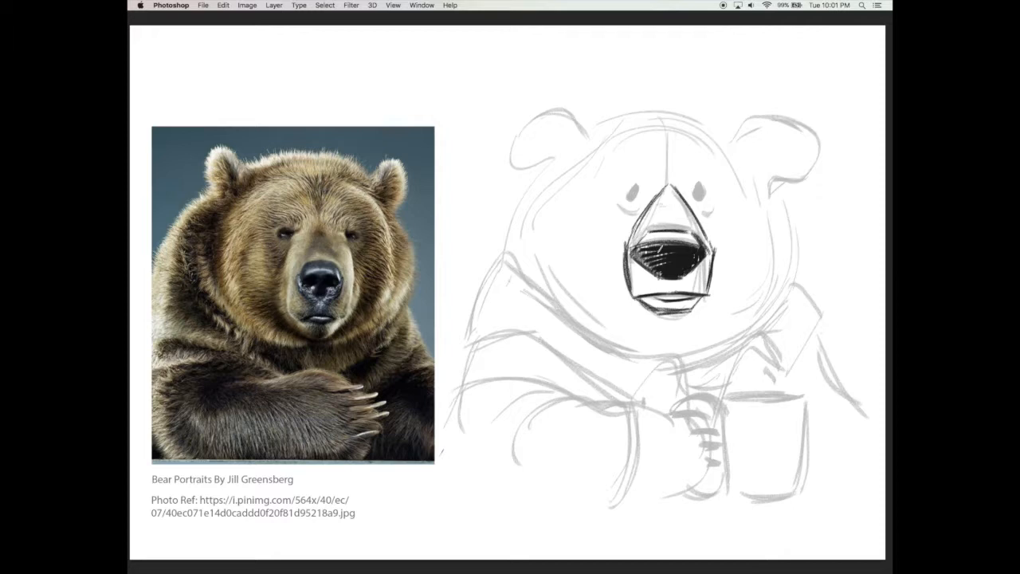
{"action": "mouse_move", "coordinate": [635, 255]}
{"action": "left_mouse_down"}
{"action": "mouse_move", "coordinate": [662, 273]}
{"action": "mouse_move", "coordinate": [684, 245]}
{"action": "mouse_move", "coordinate": [661, 257]}
{"action": "mouse_move", "coordinate": [683, 241]}
{"action": "left_mouse_up"}
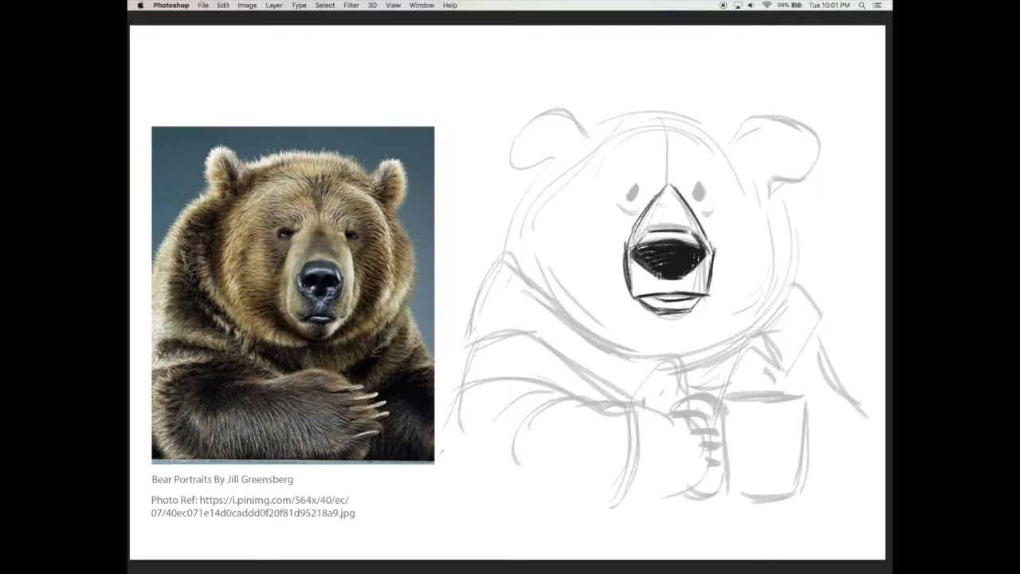
- Outline the bear's left-hand ear with an inner contour and a taller outer rim
{"action": "mouse_move", "coordinate": [522, 123]}
{"action": "left_mouse_down"}
{"action": "mouse_move", "coordinate": [516, 155]}
{"action": "mouse_move", "coordinate": [548, 113]}
{"action": "mouse_move", "coordinate": [585, 136]}
{"action": "left_mouse_up"}
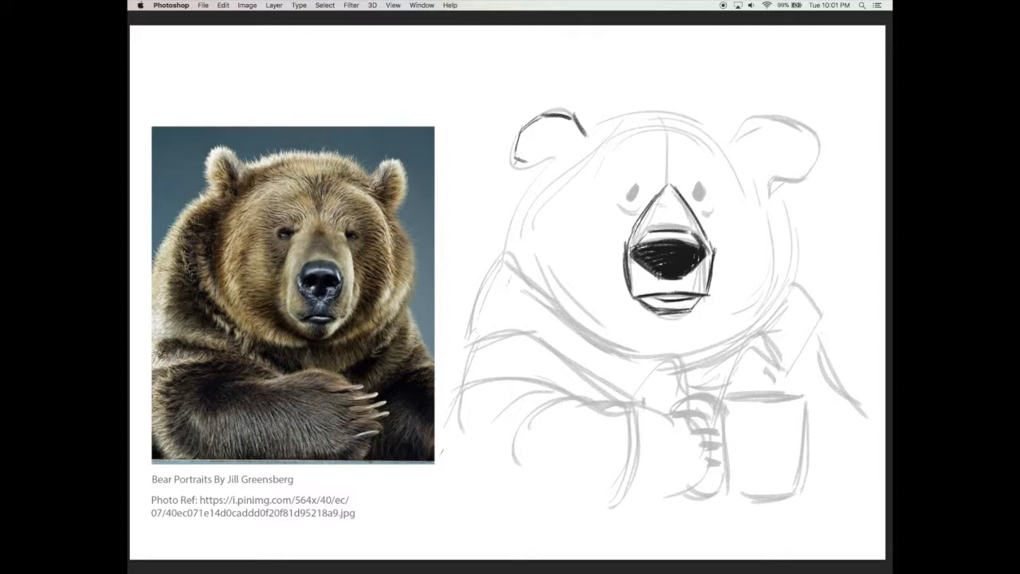
{"action": "mouse_move", "coordinate": [515, 156]}
{"action": "left_mouse_down"}
{"action": "mouse_move", "coordinate": [549, 153]}
{"action": "mouse_move", "coordinate": [549, 174]}
{"action": "left_mouse_up"}
{"action": "mouse_move", "coordinate": [516, 143]}
{"action": "left_mouse_down"}
{"action": "mouse_move", "coordinate": [579, 102]}
{"action": "mouse_move", "coordinate": [591, 145]}
{"action": "left_mouse_up"}
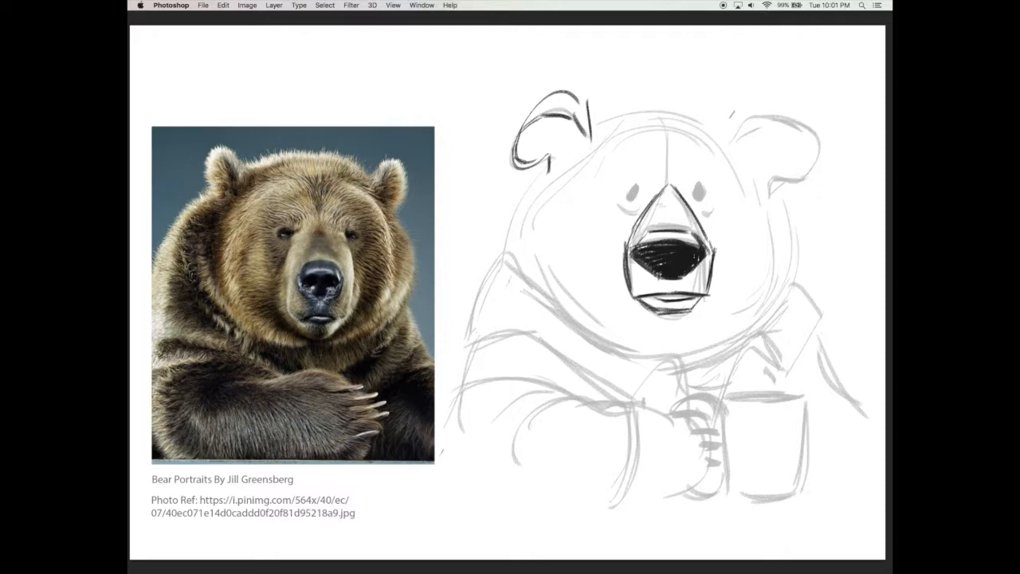
- Draw the crown and upper side of the head, and hatch the inside of the left-hand ear
{"action": "mouse_move", "coordinate": [592, 139]}
{"action": "left_mouse_down"}
{"action": "mouse_move", "coordinate": [633, 114]}
{"action": "mouse_move", "coordinate": [689, 117]}
{"action": "mouse_move", "coordinate": [749, 191]}
{"action": "left_mouse_up"}
{"action": "left_click_drag", "start_coordinate": [569, 164], "coordinate": [539, 224]}
{"action": "left_click_drag", "start_coordinate": [523, 143], "coordinate": [518, 163]}
{"action": "mouse_move", "coordinate": [552, 116]}
{"action": "left_mouse_down"}
{"action": "mouse_move", "coordinate": [521, 164]}
{"action": "mouse_move", "coordinate": [549, 153]}
{"action": "left_mouse_up"}
{"action": "left_click_drag", "start_coordinate": [584, 113], "coordinate": [564, 149]}
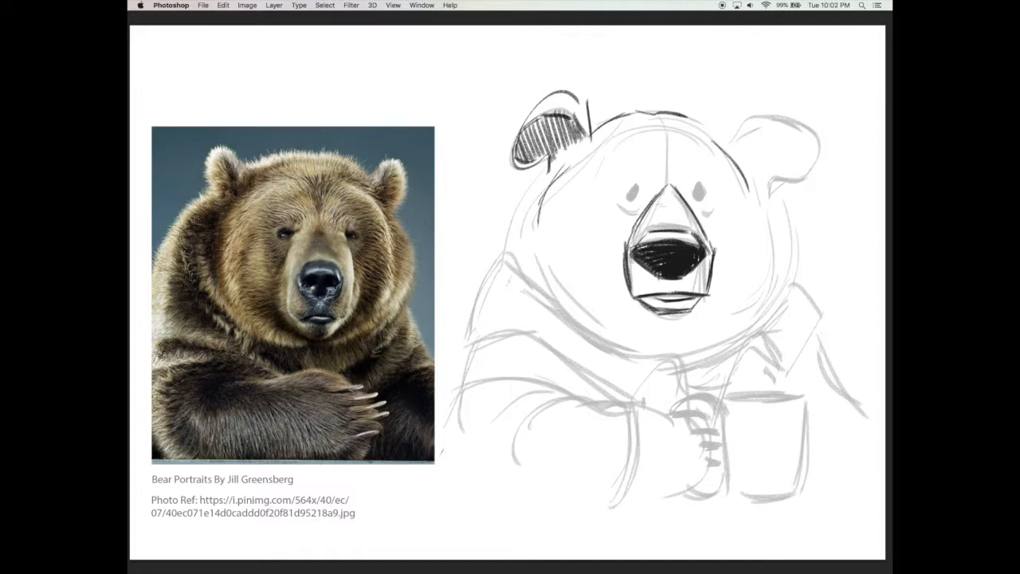
- Outline the right-hand ear and fill its inside with diagonal hatching
{"action": "mouse_move", "coordinate": [727, 152]}
{"action": "left_mouse_down"}
{"action": "mouse_move", "coordinate": [744, 120]}
{"action": "mouse_move", "coordinate": [815, 137]}
{"action": "left_mouse_up"}
{"action": "left_click_drag", "start_coordinate": [810, 175], "coordinate": [759, 198]}
{"action": "mouse_move", "coordinate": [826, 137]}
{"action": "left_mouse_down"}
{"action": "mouse_move", "coordinate": [789, 178]}
{"action": "mouse_move", "coordinate": [804, 167]}
{"action": "left_mouse_up"}
{"action": "mouse_move", "coordinate": [727, 131]}
{"action": "left_mouse_down"}
{"action": "mouse_move", "coordinate": [809, 172]}
{"action": "mouse_move", "coordinate": [769, 187]}
{"action": "left_mouse_up"}
- Draw the curved cheek contours on both sides of the face, redoing the first left-hand cheek stroke
{"action": "mouse_move", "coordinate": [502, 252]}
{"action": "left_mouse_down"}
{"action": "mouse_move", "coordinate": [539, 177]}
{"action": "mouse_move", "coordinate": [532, 252]}
{"action": "mouse_move", "coordinate": [621, 304]}
{"action": "left_mouse_up"}
{"action": "key", "text": "super+z"}
{"action": "left_click_drag", "start_coordinate": [537, 244], "coordinate": [565, 278]}
{"action": "left_click_drag", "start_coordinate": [567, 279], "coordinate": [620, 304]}
{"action": "left_click_drag", "start_coordinate": [751, 265], "coordinate": [708, 304]}
{"action": "mouse_move", "coordinate": [755, 202]}
{"action": "left_mouse_down"}
{"action": "mouse_move", "coordinate": [767, 228]}
{"action": "mouse_move", "coordinate": [751, 269]}
{"action": "left_mouse_up"}
{"action": "left_click_drag", "start_coordinate": [771, 260], "coordinate": [755, 275]}
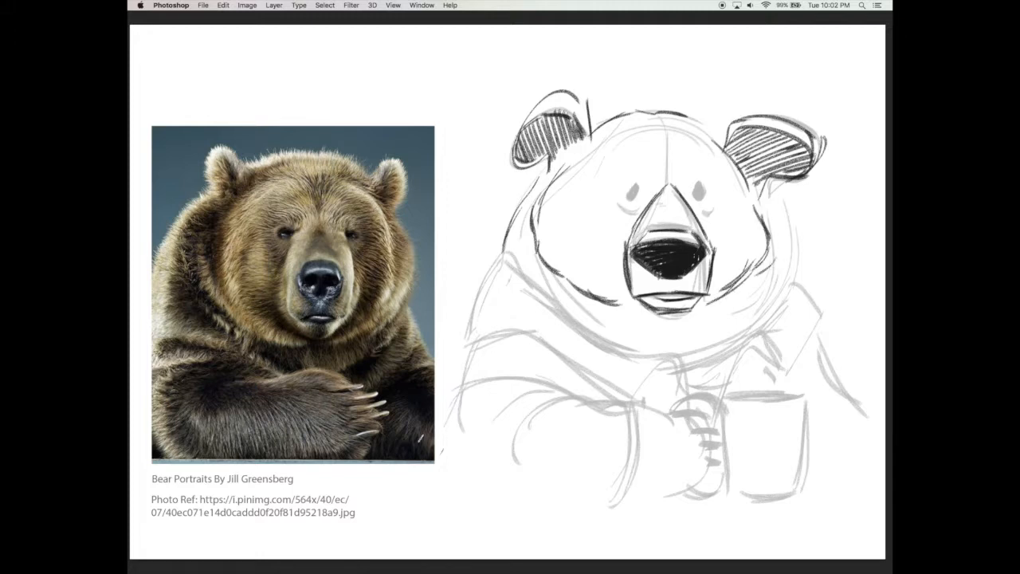
- Add short fur strokes along both cheeks, replacing the solid contour of the right-hand cheek
{"action": "mouse_move", "coordinate": [564, 239]}
{"action": "left_mouse_down"}
{"action": "mouse_move", "coordinate": [557, 276]}
{"action": "mouse_move", "coordinate": [607, 306]}
{"action": "left_mouse_up"}
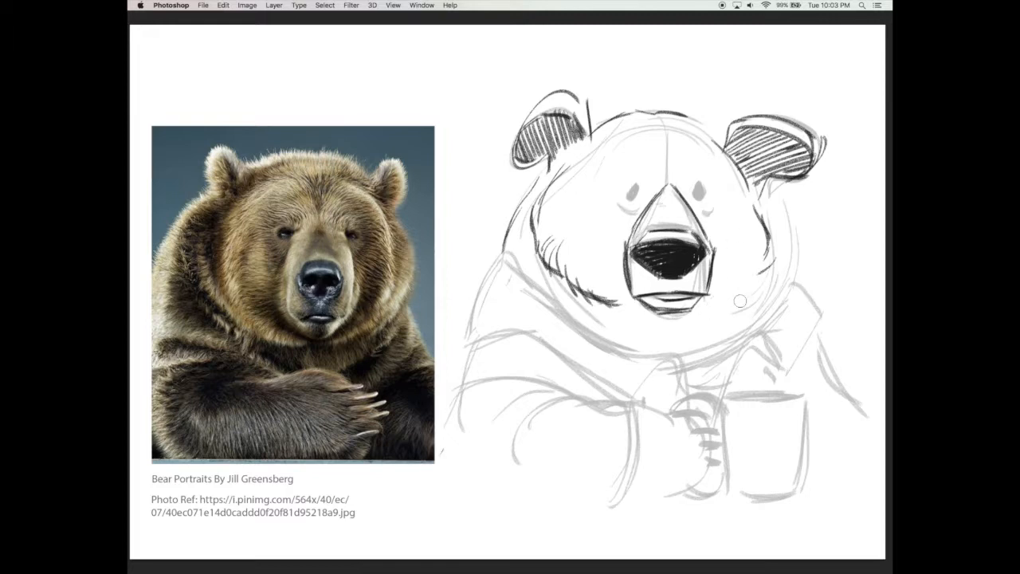
{"action": "mouse_move", "coordinate": [726, 277]}
{"action": "left_mouse_down"}
{"action": "mouse_move", "coordinate": [721, 297]}
{"action": "mouse_move", "coordinate": [733, 292]}
{"action": "left_mouse_up"}
{"action": "left_click_drag", "start_coordinate": [758, 268], "coordinate": [753, 278]}
- Draw the chin and heavy neck contours below the face with sweeping curved strokes
{"action": "left_click_drag", "start_coordinate": [527, 267], "coordinate": [624, 350]}
{"action": "left_click_drag", "start_coordinate": [560, 309], "coordinate": [636, 355]}
{"action": "mouse_move", "coordinate": [588, 309]}
{"action": "left_mouse_down"}
{"action": "mouse_move", "coordinate": [644, 323]}
{"action": "mouse_move", "coordinate": [684, 315]}
{"action": "left_mouse_up"}
{"action": "left_click_drag", "start_coordinate": [765, 269], "coordinate": [697, 330]}
{"action": "left_click_drag", "start_coordinate": [721, 328], "coordinate": [675, 335]}
{"action": "left_click_drag", "start_coordinate": [588, 302], "coordinate": [644, 324]}
{"action": "left_click_drag", "start_coordinate": [582, 295], "coordinate": [639, 331]}
{"action": "mouse_move", "coordinate": [757, 293]}
{"action": "left_mouse_down"}
{"action": "mouse_move", "coordinate": [735, 321]}
{"action": "mouse_move", "coordinate": [704, 332]}
{"action": "left_mouse_up"}
{"action": "mouse_move", "coordinate": [743, 319]}
{"action": "left_mouse_down"}
{"action": "mouse_move", "coordinate": [673, 336]}
{"action": "mouse_move", "coordinate": [687, 342]}
{"action": "left_mouse_up"}
{"action": "mouse_move", "coordinate": [758, 292]}
{"action": "left_mouse_down"}
{"action": "mouse_move", "coordinate": [683, 337]}
{"action": "mouse_move", "coordinate": [709, 329]}
{"action": "left_mouse_up"}
{"action": "left_click_drag", "start_coordinate": [760, 280], "coordinate": [730, 318]}
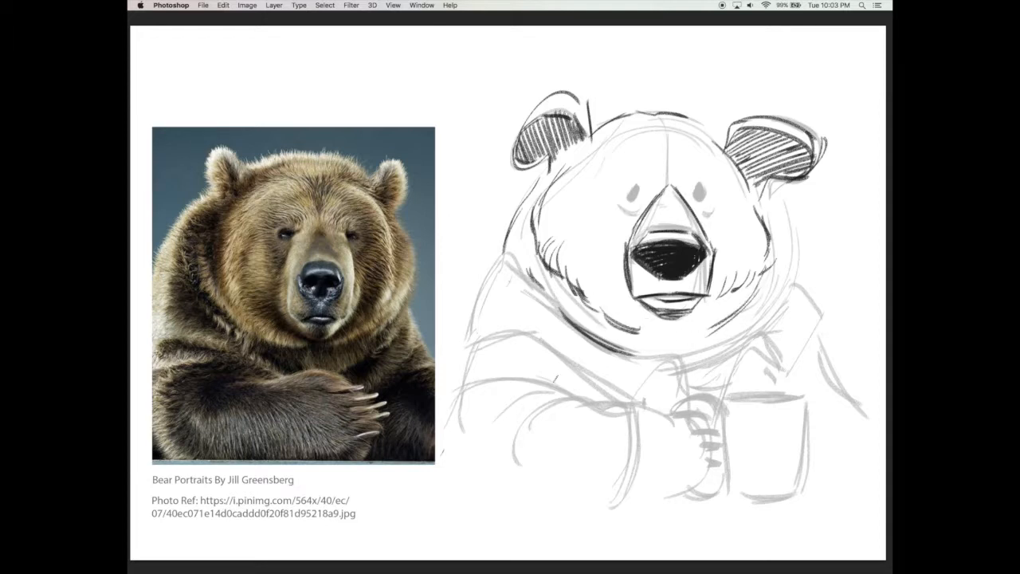
- Outline the left-hand shoulder and collar edge, and draw the upper sleeve line leading to the cuff
{"action": "mouse_move", "coordinate": [493, 263]}
{"action": "left_mouse_down"}
{"action": "mouse_move", "coordinate": [468, 341]}
{"action": "mouse_move", "coordinate": [470, 301]}
{"action": "mouse_move", "coordinate": [558, 307]}
{"action": "left_mouse_up"}
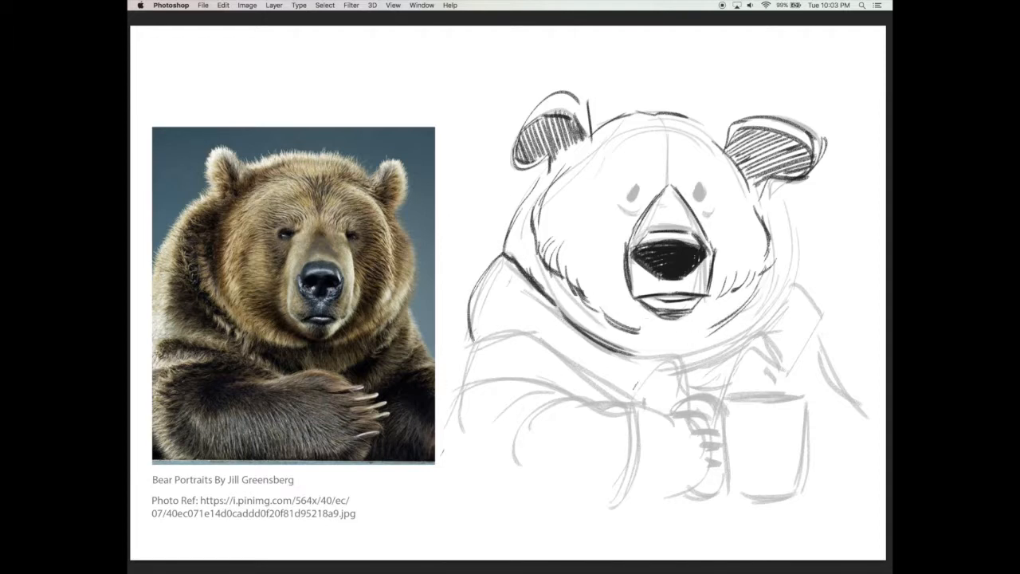
{"action": "left_click_drag", "start_coordinate": [463, 401], "coordinate": [573, 389]}
{"action": "mouse_move", "coordinate": [514, 403]}
{"action": "left_mouse_down"}
{"action": "mouse_move", "coordinate": [593, 398]}
{"action": "mouse_move", "coordinate": [619, 411]}
{"action": "mouse_move", "coordinate": [622, 397]}
{"action": "mouse_move", "coordinate": [640, 398]}
{"action": "mouse_move", "coordinate": [642, 411]}
{"action": "mouse_move", "coordinate": [588, 482]}
{"action": "mouse_move", "coordinate": [585, 508]}
{"action": "left_mouse_up"}
- Complete the shirt cuff's side and lower edges and add a small round button to it
{"action": "left_click_drag", "start_coordinate": [646, 404], "coordinate": [641, 515]}
{"action": "left_click_drag", "start_coordinate": [641, 470], "coordinate": [643, 520]}
{"action": "left_click_drag", "start_coordinate": [584, 507], "coordinate": [637, 515]}
{"action": "left_click_drag", "start_coordinate": [592, 508], "coordinate": [627, 521]}
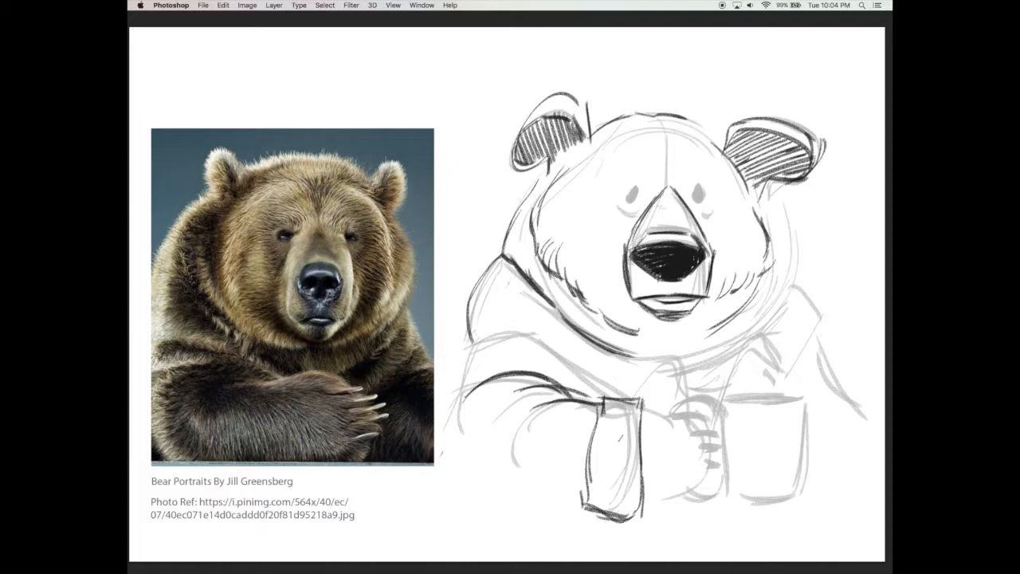
{"action": "left_click_drag", "start_coordinate": [613, 414], "coordinate": [615, 429]}
- Draw the pointed collar tip under the chin and the collar's lower edge across the left-hand shoulder
{"action": "mouse_move", "coordinate": [633, 397]}
{"action": "left_mouse_down"}
{"action": "mouse_move", "coordinate": [656, 367]}
{"action": "mouse_move", "coordinate": [675, 400]}
{"action": "left_mouse_up"}
{"action": "mouse_move", "coordinate": [624, 352]}
{"action": "left_mouse_down"}
{"action": "mouse_move", "coordinate": [647, 359]}
{"action": "mouse_move", "coordinate": [668, 348]}
{"action": "left_mouse_up"}
{"action": "left_click_drag", "start_coordinate": [667, 348], "coordinate": [683, 399]}
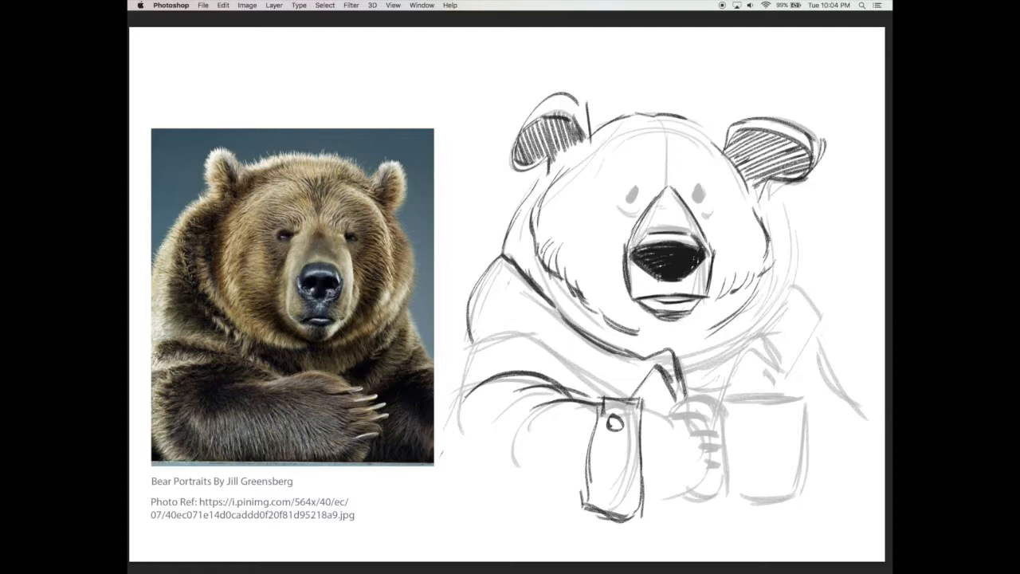
{"action": "left_click_drag", "start_coordinate": [476, 322], "coordinate": [548, 348]}
{"action": "mouse_move", "coordinate": [542, 335]}
{"action": "left_mouse_down"}
{"action": "mouse_move", "coordinate": [604, 390]}
{"action": "mouse_move", "coordinate": [673, 408]}
{"action": "left_mouse_up"}
{"action": "key", "text": "super+z"}
- Draw the paw extending from the cuff, with its rounded outline and short finger strokes beside the mug
{"action": "mouse_move", "coordinate": [666, 402]}
{"action": "left_mouse_down"}
{"action": "mouse_move", "coordinate": [697, 422]}
{"action": "mouse_move", "coordinate": [684, 494]}
{"action": "mouse_move", "coordinate": [649, 503]}
{"action": "left_mouse_up"}
{"action": "mouse_move", "coordinate": [684, 419]}
{"action": "left_mouse_down"}
{"action": "mouse_move", "coordinate": [709, 427]}
{"action": "mouse_move", "coordinate": [712, 440]}
{"action": "left_mouse_up"}
{"action": "left_click_drag", "start_coordinate": [692, 464], "coordinate": [713, 460]}
{"action": "left_click_drag", "start_coordinate": [687, 424], "coordinate": [711, 431]}
{"action": "left_click_drag", "start_coordinate": [689, 470], "coordinate": [709, 475]}
{"action": "left_click_drag", "start_coordinate": [676, 408], "coordinate": [724, 402]}
{"action": "left_click_drag", "start_coordinate": [687, 503], "coordinate": [727, 485]}
- Outline the mug with an elliptical rim, dark sides and a rounded base next to the gripping paw
{"action": "mouse_move", "coordinate": [722, 403]}
{"action": "left_mouse_down"}
{"action": "mouse_move", "coordinate": [722, 483]}
{"action": "mouse_move", "coordinate": [798, 397]}
{"action": "left_mouse_up"}
{"action": "left_click_drag", "start_coordinate": [723, 400], "coordinate": [797, 402]}
{"action": "left_click_drag", "start_coordinate": [801, 400], "coordinate": [797, 475]}
{"action": "left_click_drag", "start_coordinate": [693, 487], "coordinate": [723, 474]}
{"action": "left_click_drag", "start_coordinate": [692, 409], "coordinate": [714, 404]}
{"action": "mouse_move", "coordinate": [799, 475]}
{"action": "left_mouse_down"}
{"action": "mouse_move", "coordinate": [801, 392]}
{"action": "mouse_move", "coordinate": [719, 398]}
{"action": "mouse_move", "coordinate": [809, 394]}
{"action": "left_mouse_up"}
{"action": "left_click_drag", "start_coordinate": [727, 397], "coordinate": [806, 397]}
{"action": "left_click_drag", "start_coordinate": [806, 400], "coordinate": [808, 488]}
{"action": "mouse_move", "coordinate": [724, 487]}
{"action": "left_mouse_down"}
{"action": "mouse_move", "coordinate": [744, 502]}
{"action": "mouse_move", "coordinate": [793, 503]}
{"action": "left_mouse_up"}
{"action": "mouse_move", "coordinate": [810, 476]}
{"action": "left_mouse_down"}
{"action": "mouse_move", "coordinate": [757, 504]}
{"action": "mouse_move", "coordinate": [784, 498]}
{"action": "left_mouse_up"}
- Draw the shirt's neck opening below the chin and the upper edge of the right-hand collar
{"action": "left_click_drag", "start_coordinate": [727, 366], "coordinate": [700, 393]}
{"action": "left_click_drag", "start_coordinate": [728, 345], "coordinate": [699, 394]}
{"action": "left_click_drag", "start_coordinate": [731, 330], "coordinate": [704, 374]}
{"action": "left_click_drag", "start_coordinate": [758, 277], "coordinate": [733, 335]}
{"action": "left_click_drag", "start_coordinate": [758, 280], "coordinate": [794, 286]}
{"action": "left_click_drag", "start_coordinate": [770, 276], "coordinate": [799, 289]}
- Draw the right-hand side of the head and thick neck down to the shirt's neck opening
{"action": "left_click_drag", "start_coordinate": [757, 223], "coordinate": [727, 344]}
{"action": "left_click_drag", "start_coordinate": [767, 277], "coordinate": [799, 287]}
{"action": "left_click_drag", "start_coordinate": [769, 200], "coordinate": [789, 259]}
{"action": "mouse_move", "coordinate": [785, 225]}
{"action": "left_mouse_down"}
{"action": "mouse_move", "coordinate": [789, 296]}
{"action": "mouse_move", "coordinate": [736, 336]}
{"action": "left_mouse_up"}
{"action": "left_click_drag", "start_coordinate": [771, 308], "coordinate": [730, 340]}
{"action": "left_click_drag", "start_coordinate": [735, 338], "coordinate": [704, 388]}
- Outline the right-hand collar flap with its pointed tip, and draw the right-hand arm sloping outward
{"action": "left_click_drag", "start_coordinate": [790, 286], "coordinate": [823, 344]}
{"action": "left_click_drag", "start_coordinate": [720, 395], "coordinate": [749, 343]}
{"action": "left_click_drag", "start_coordinate": [749, 343], "coordinate": [767, 383]}
{"action": "mouse_move", "coordinate": [756, 359]}
{"action": "left_mouse_down"}
{"action": "mouse_move", "coordinate": [768, 383]}
{"action": "mouse_move", "coordinate": [749, 352]}
{"action": "left_mouse_up"}
{"action": "left_click_drag", "start_coordinate": [751, 354], "coordinate": [770, 385]}
{"action": "mouse_move", "coordinate": [809, 319]}
{"action": "left_mouse_down"}
{"action": "mouse_move", "coordinate": [772, 385]}
{"action": "mouse_move", "coordinate": [827, 349]}
{"action": "left_mouse_up"}
{"action": "left_click_drag", "start_coordinate": [808, 332], "coordinate": [857, 422]}
{"action": "left_click_drag", "start_coordinate": [845, 401], "coordinate": [864, 438]}
- Strengthen the left-hand side of the neck, shoulder and upper arm with long dark contour strokes
{"action": "left_click_drag", "start_coordinate": [466, 296], "coordinate": [445, 375]}
{"action": "left_click_drag", "start_coordinate": [499, 255], "coordinate": [444, 378]}
{"action": "left_click_drag", "start_coordinate": [524, 196], "coordinate": [503, 254]}
{"action": "left_click_drag", "start_coordinate": [465, 324], "coordinate": [458, 404]}
{"action": "left_click_drag", "start_coordinate": [499, 257], "coordinate": [463, 323]}
{"action": "left_click_drag", "start_coordinate": [513, 210], "coordinate": [494, 276]}
{"action": "left_click_drag", "start_coordinate": [534, 178], "coordinate": [487, 244]}
{"action": "mouse_move", "coordinate": [496, 220]}
{"action": "left_mouse_down"}
{"action": "mouse_move", "coordinate": [502, 260]}
{"action": "mouse_move", "coordinate": [452, 337]}
{"action": "left_mouse_up"}
{"action": "left_click_drag", "start_coordinate": [454, 300], "coordinate": [445, 423]}
{"action": "left_click_drag", "start_coordinate": [453, 336], "coordinate": [477, 463]}
- Draw both dark oval eyes with small bags beneath them and save the document
{"action": "left_click_drag", "start_coordinate": [628, 188], "coordinate": [632, 204]}
{"action": "left_click_drag", "start_coordinate": [692, 188], "coordinate": [697, 204]}
{"action": "left_click_drag", "start_coordinate": [631, 188], "coordinate": [636, 213]}
{"action": "mouse_move", "coordinate": [711, 216]}
{"action": "left_mouse_down"}
{"action": "mouse_move", "coordinate": [698, 220]}
{"action": "mouse_move", "coordinate": [710, 219]}
{"action": "left_mouse_up"}
{"action": "key", "text": "super+s"}
- Set Layer 73 to Multiply and configure a larger brush with 100% roundness and a 280 px dual-brush texture
{"action": "left_click_drag", "start_coordinate": [814, 457], "coordinate": [812, 456]}
{"action": "key", "text": "Tab"}
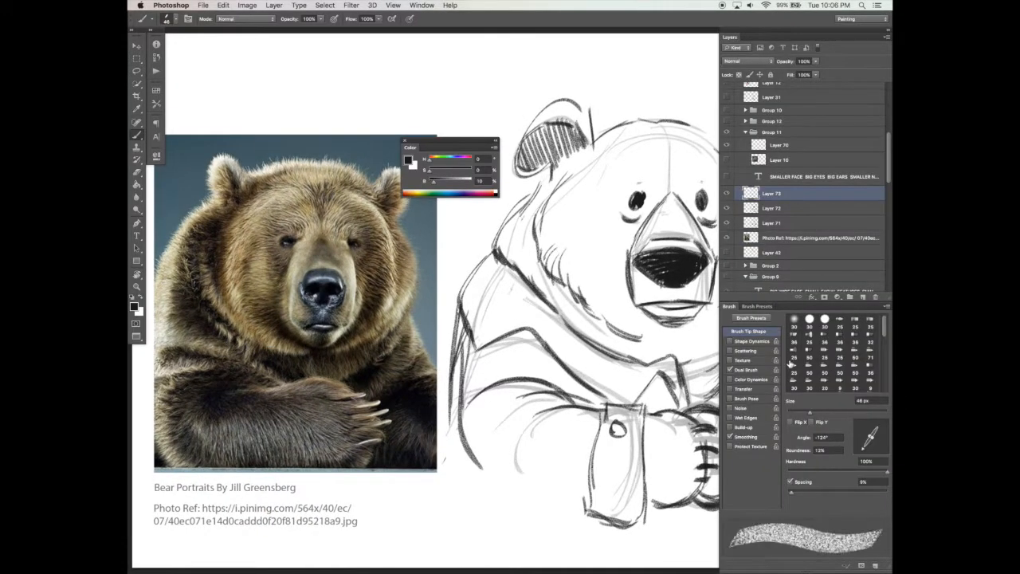
{"action": "left_click", "coordinate": [840, 471]}
{"action": "left_click", "coordinate": [847, 412]}
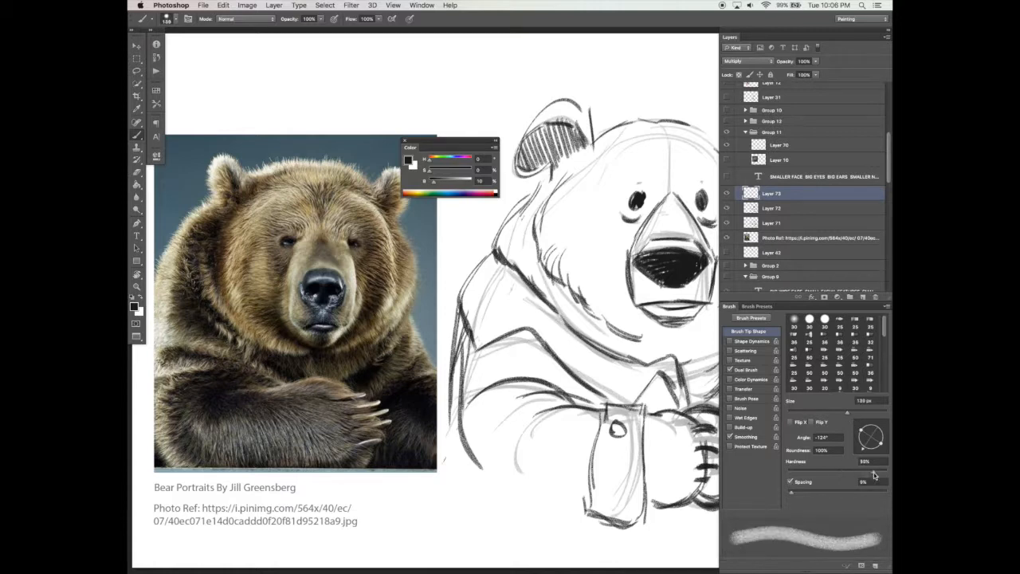
{"action": "left_click", "coordinate": [763, 361]}
{"action": "left_click", "coordinate": [729, 360]}
{"action": "left_click", "coordinate": [753, 370]}
{"action": "left_click_drag", "start_coordinate": [866, 449], "coordinate": [870, 446]}
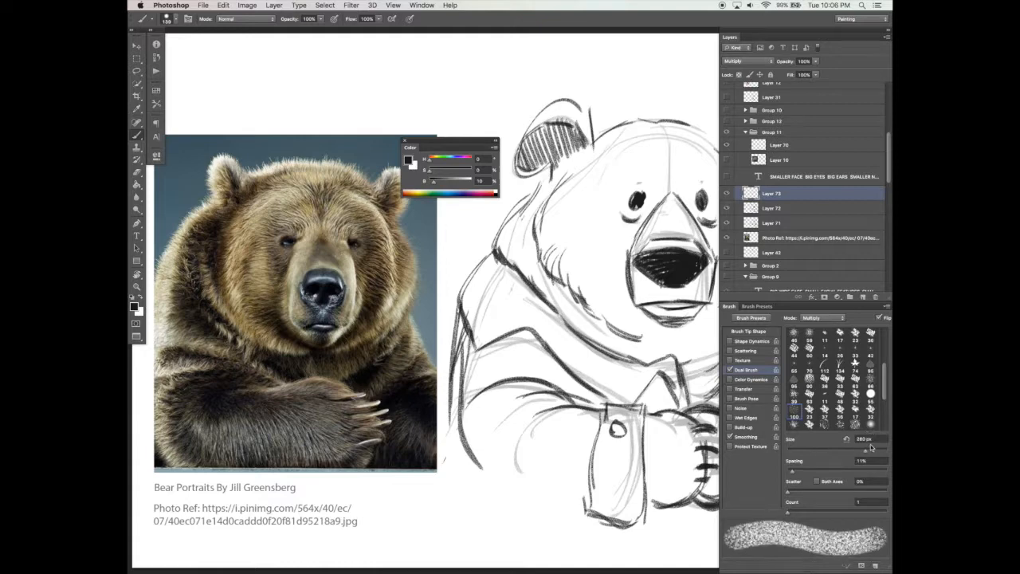
- Choose a gray of 33% brightness for shading and lower the Multiply layer's opacity to 61%
{"action": "key", "text": "Tab"}
{"action": "key", "text": "Tab"}
{"action": "left_click", "coordinate": [815, 61]}
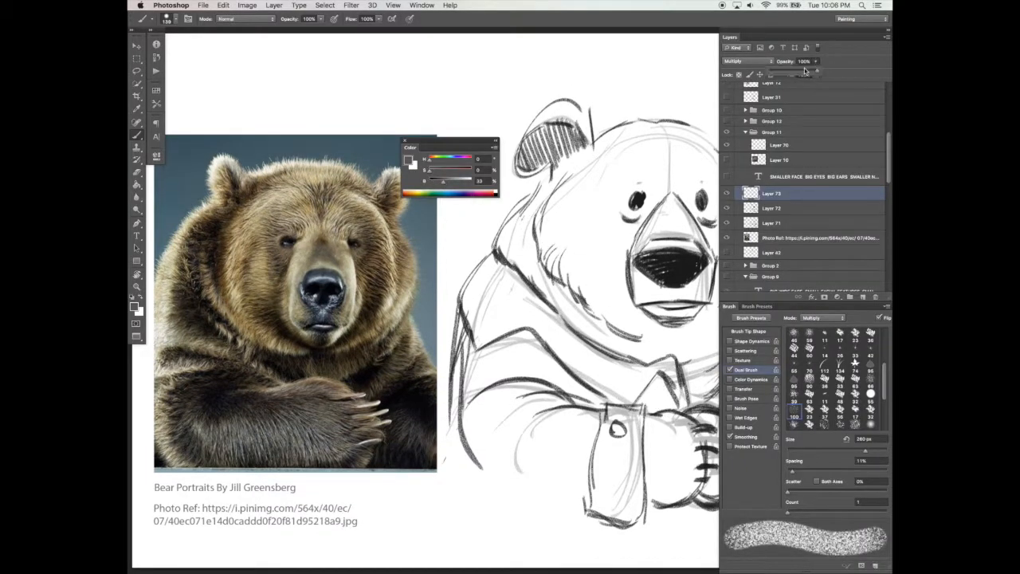
{"action": "key", "text": "Tab"}
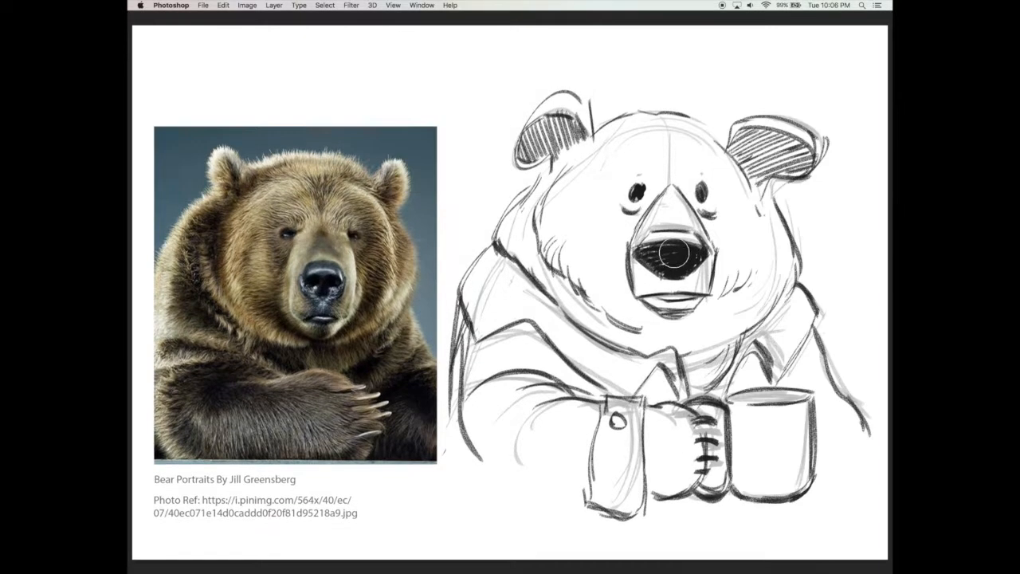
- Shade the left-hand ear, side of the head, lower cheek, snout and area under the mouth in gray
{"action": "mouse_move", "coordinate": [537, 106]}
{"action": "left_mouse_down"}
{"action": "mouse_move", "coordinate": [542, 143]}
{"action": "mouse_move", "coordinate": [570, 155]}
{"action": "mouse_move", "coordinate": [605, 143]}
{"action": "left_mouse_up"}
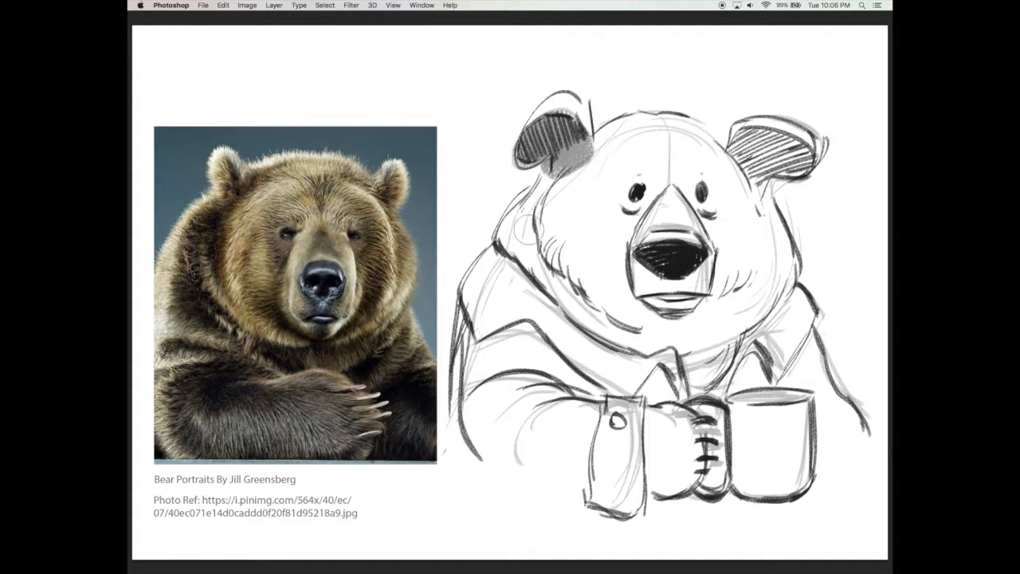
{"action": "mouse_move", "coordinate": [545, 176]}
{"action": "left_mouse_down"}
{"action": "mouse_move", "coordinate": [540, 205]}
{"action": "mouse_move", "coordinate": [513, 219]}
{"action": "mouse_move", "coordinate": [518, 245]}
{"action": "mouse_move", "coordinate": [578, 297]}
{"action": "mouse_move", "coordinate": [567, 271]}
{"action": "mouse_move", "coordinate": [595, 309]}
{"action": "mouse_move", "coordinate": [615, 310]}
{"action": "mouse_move", "coordinate": [619, 259]}
{"action": "mouse_move", "coordinate": [630, 313]}
{"action": "left_mouse_up"}
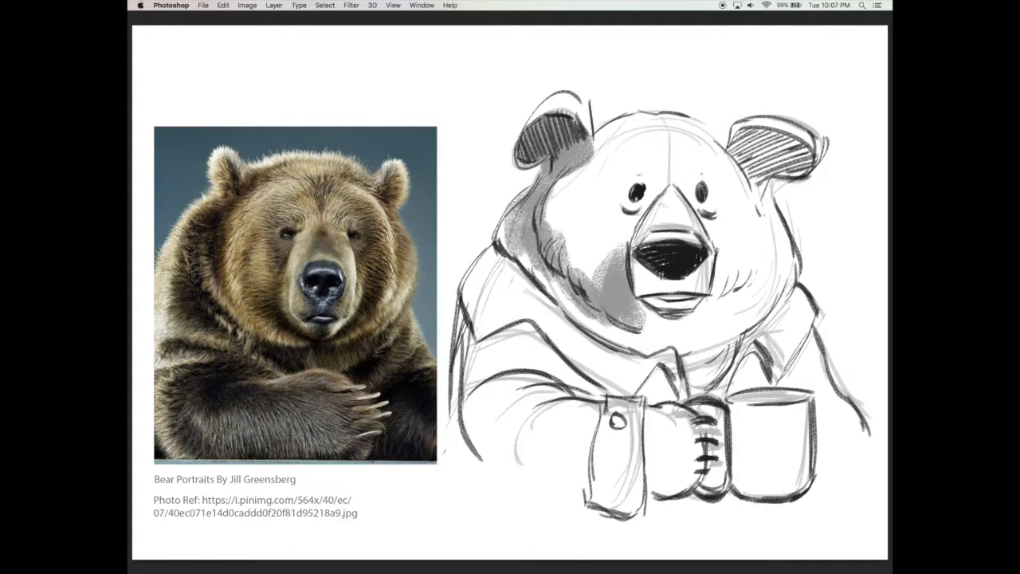
{"action": "mouse_move", "coordinate": [616, 256]}
{"action": "left_mouse_down"}
{"action": "mouse_move", "coordinate": [660, 192]}
{"action": "mouse_move", "coordinate": [624, 250]}
{"action": "left_mouse_up"}
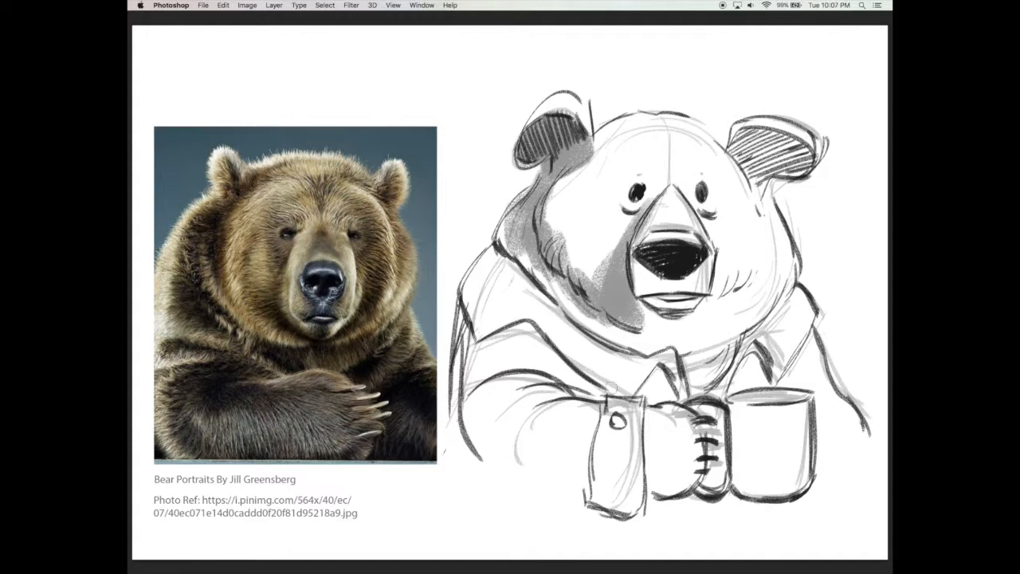
{"action": "mouse_move", "coordinate": [656, 196]}
{"action": "left_mouse_down"}
{"action": "mouse_move", "coordinate": [634, 271]}
{"action": "mouse_move", "coordinate": [677, 269]}
{"action": "left_mouse_up"}
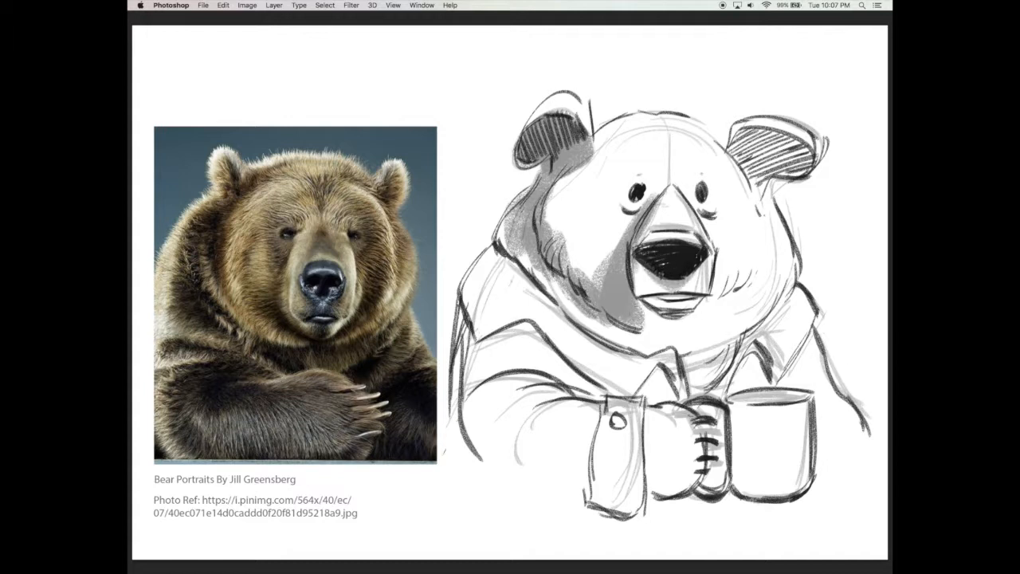
{"action": "mouse_move", "coordinate": [651, 315]}
{"action": "left_mouse_down"}
{"action": "mouse_move", "coordinate": [660, 328]}
{"action": "mouse_move", "coordinate": [687, 320]}
{"action": "mouse_move", "coordinate": [679, 350]}
{"action": "mouse_move", "coordinate": [666, 338]}
{"action": "left_mouse_up"}
- Shade the neck, shirt, arms, paw, mug and top of the head with broad gray strokes
{"action": "mouse_move", "coordinate": [526, 247]}
{"action": "left_mouse_down"}
{"action": "mouse_move", "coordinate": [638, 335]}
{"action": "mouse_move", "coordinate": [785, 263]}
{"action": "mouse_move", "coordinate": [769, 156]}
{"action": "mouse_move", "coordinate": [526, 239]}
{"action": "mouse_move", "coordinate": [550, 303]}
{"action": "mouse_move", "coordinate": [622, 350]}
{"action": "mouse_move", "coordinate": [526, 351]}
{"action": "mouse_move", "coordinate": [566, 446]}
{"action": "mouse_move", "coordinate": [638, 478]}
{"action": "mouse_move", "coordinate": [606, 415]}
{"action": "mouse_move", "coordinate": [544, 438]}
{"action": "mouse_move", "coordinate": [754, 408]}
{"action": "mouse_move", "coordinate": [824, 419]}
{"action": "mouse_move", "coordinate": [763, 464]}
{"action": "mouse_move", "coordinate": [857, 420]}
{"action": "left_mouse_up"}
{"action": "mouse_move", "coordinate": [706, 407]}
{"action": "left_mouse_down"}
{"action": "mouse_move", "coordinate": [701, 327]}
{"action": "mouse_move", "coordinate": [714, 343]}
{"action": "left_mouse_up"}
{"action": "left_click_drag", "start_coordinate": [598, 132], "coordinate": [741, 168]}
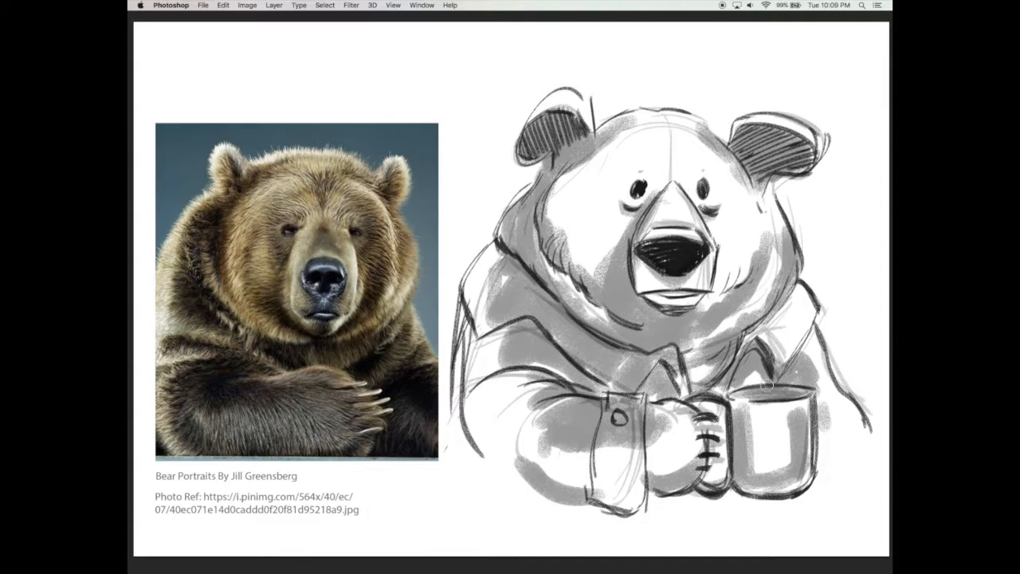
- Deepen the gray shading along the right-hand cheek, left-hand cheek and muzzle
{"action": "left_click_drag", "start_coordinate": [773, 198], "coordinate": [789, 227]}
{"action": "left_click_drag", "start_coordinate": [749, 256], "coordinate": [711, 302]}
{"action": "mouse_move", "coordinate": [579, 259]}
{"action": "left_mouse_down"}
{"action": "mouse_move", "coordinate": [614, 271]}
{"action": "mouse_move", "coordinate": [623, 231]}
{"action": "left_mouse_up"}
{"action": "left_click_drag", "start_coordinate": [644, 267], "coordinate": [699, 300]}
- Group the sketch and shading layers, fade the group, and add a new layer above it for refined lines
{"action": "key", "text": "Tab"}
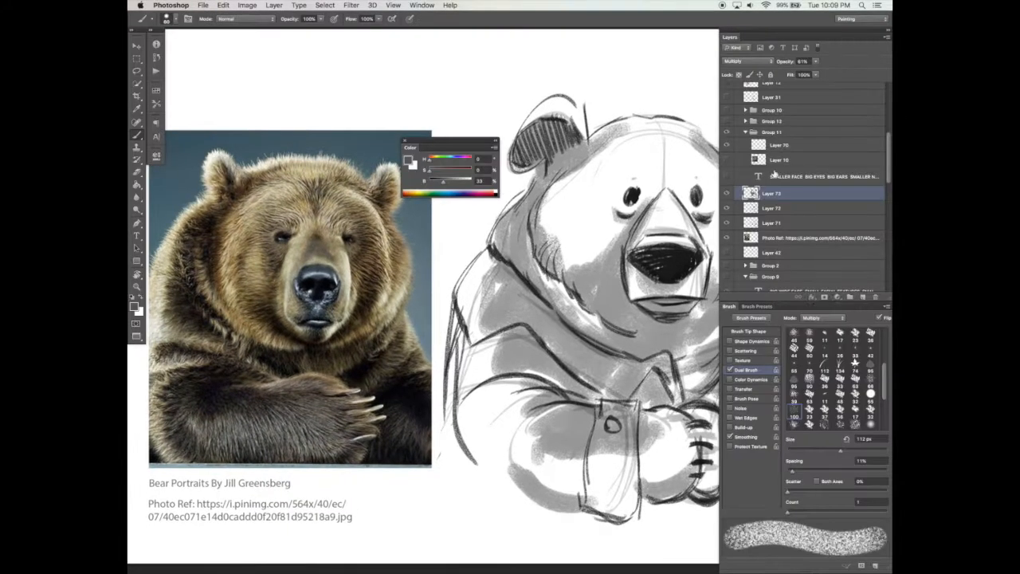
{"action": "left_click", "coordinate": [817, 63]}
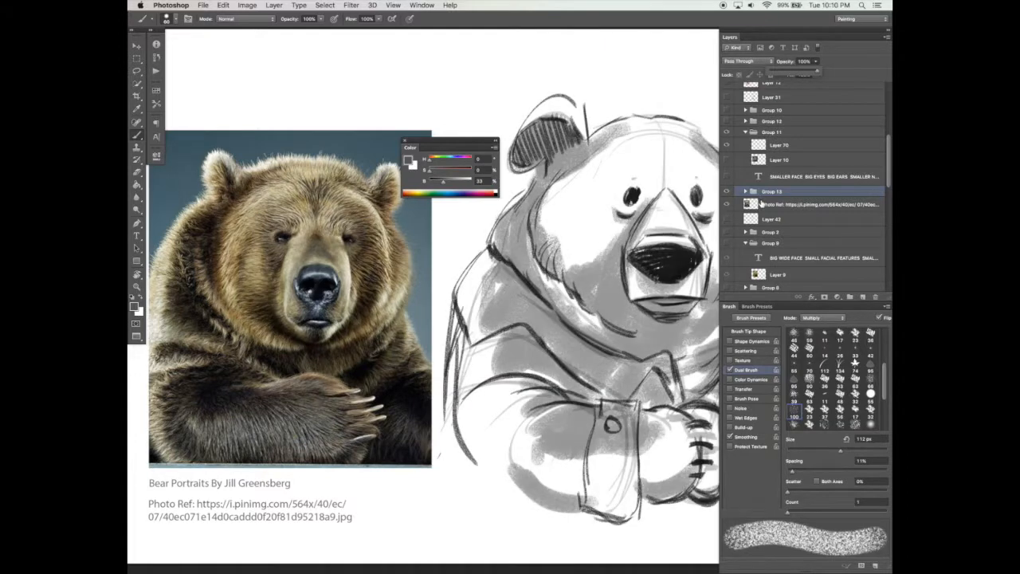
{"action": "left_click_drag", "start_coordinate": [816, 71], "coordinate": [798, 72]}
{"action": "left_click", "coordinate": [863, 297]}
{"action": "left_click", "coordinate": [749, 331]}
{"action": "key", "text": "Tab"}
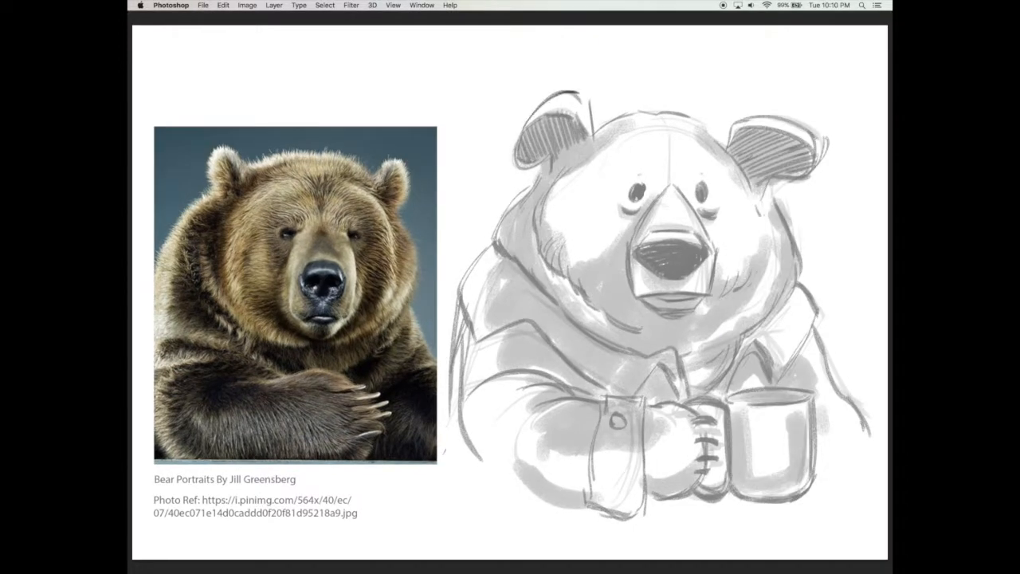
- Redraw the left-hand ear rim, side of the head, eyes and snout bridge with crisp dark lines
{"action": "left_click_drag", "start_coordinate": [591, 102], "coordinate": [594, 133]}
{"action": "mouse_move", "coordinate": [581, 125]}
{"action": "left_mouse_down"}
{"action": "mouse_move", "coordinate": [518, 161]}
{"action": "mouse_move", "coordinate": [496, 241]}
{"action": "left_mouse_up"}
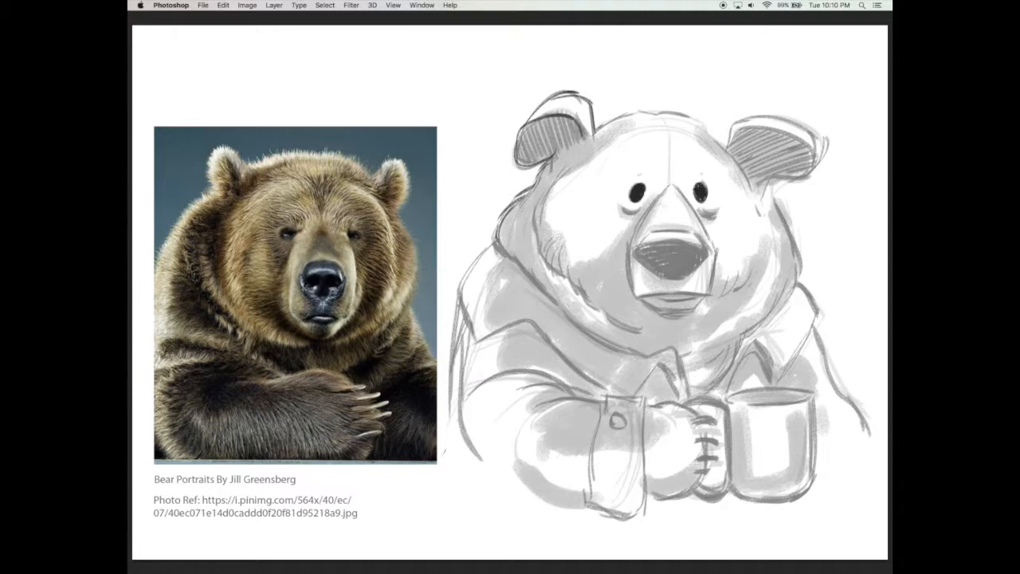
{"action": "left_click_drag", "start_coordinate": [658, 188], "coordinate": [634, 242]}
{"action": "left_click_drag", "start_coordinate": [671, 160], "coordinate": [674, 190]}
{"action": "left_click_drag", "start_coordinate": [676, 187], "coordinate": [698, 217]}
- Group the line layer with the sketch group and prepare Layer 75 beneath the lines in Multiply mode
{"action": "key", "text": "Tab"}
{"action": "left_click", "coordinate": [746, 207]}
{"action": "mouse_move", "coordinate": [784, 219]}
{"action": "left_mouse_down"}
{"action": "mouse_move", "coordinate": [786, 207]}
{"action": "mouse_move", "coordinate": [799, 213]}
{"action": "left_mouse_up"}
{"action": "key", "text": "super+g"}
{"action": "key", "text": "b"}
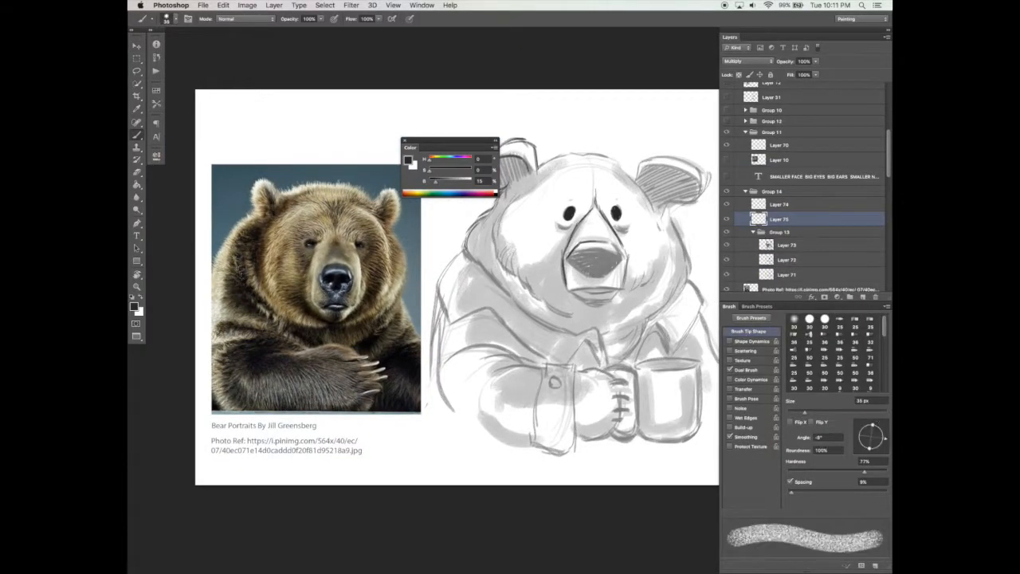
{"action": "key", "text": "Tab"}
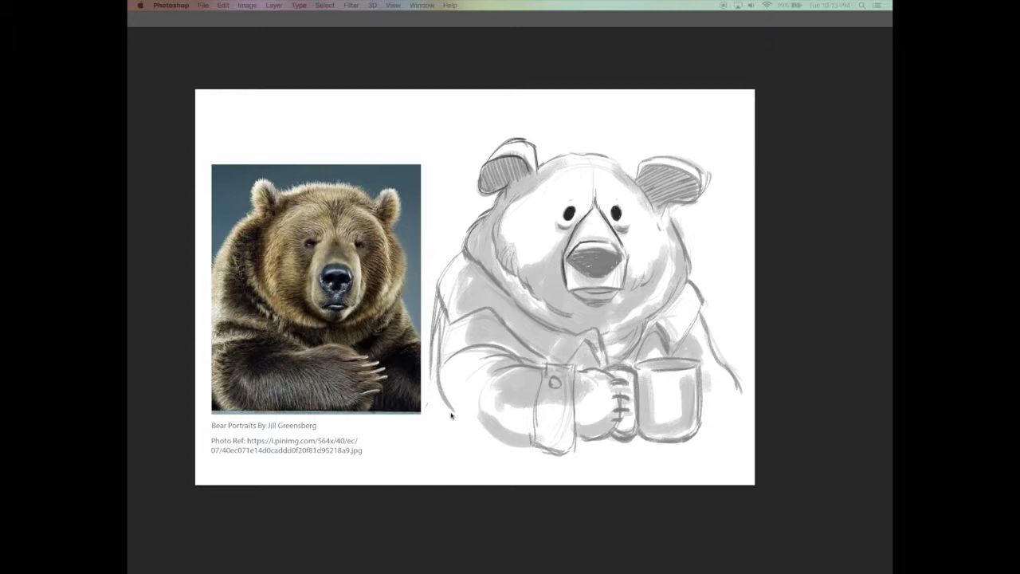
- Choose a brown of hue 16, saturation 48% and brightness 60%, and paint the left-hand half of the face
{"action": "key", "text": "Tab"}
{"action": "left_click_drag", "start_coordinate": [452, 141], "coordinate": [426, 86]}
{"action": "left_click", "coordinate": [419, 96]}
{"action": "left_click", "coordinate": [427, 96]}
{"action": "mouse_move", "coordinate": [519, 190]}
{"action": "left_mouse_down"}
{"action": "mouse_move", "coordinate": [514, 255]}
{"action": "mouse_move", "coordinate": [482, 231]}
{"action": "mouse_move", "coordinate": [504, 275]}
{"action": "mouse_move", "coordinate": [574, 321]}
{"action": "mouse_move", "coordinate": [528, 257]}
{"action": "mouse_move", "coordinate": [535, 177]}
{"action": "mouse_move", "coordinate": [528, 180]}
{"action": "left_mouse_up"}
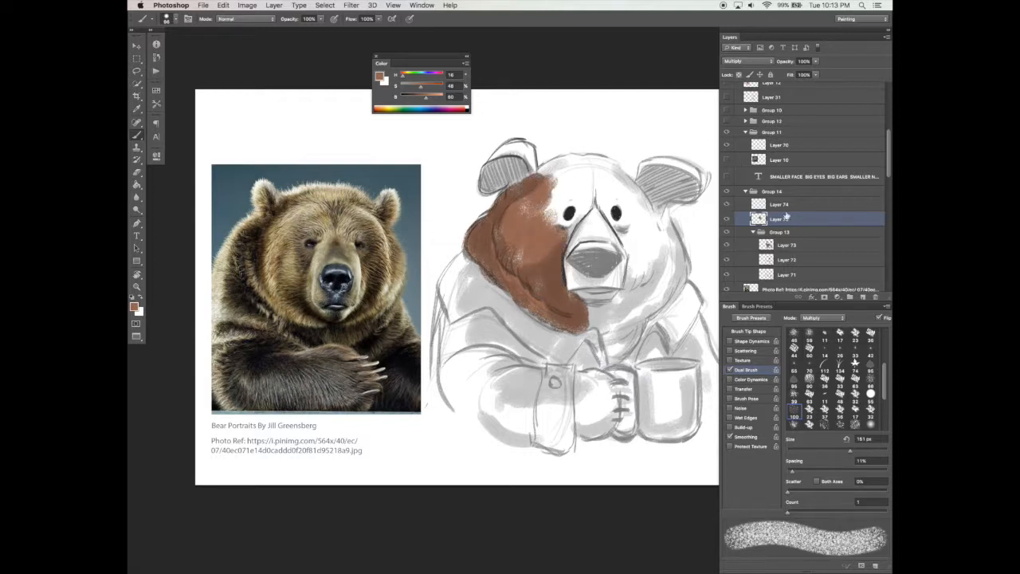
- Lower the opacity of Group 13, and paint the rest of the head and both ears brown on Layer 75
{"action": "left_click", "coordinate": [789, 242]}
{"action": "left_click", "coordinate": [784, 232]}
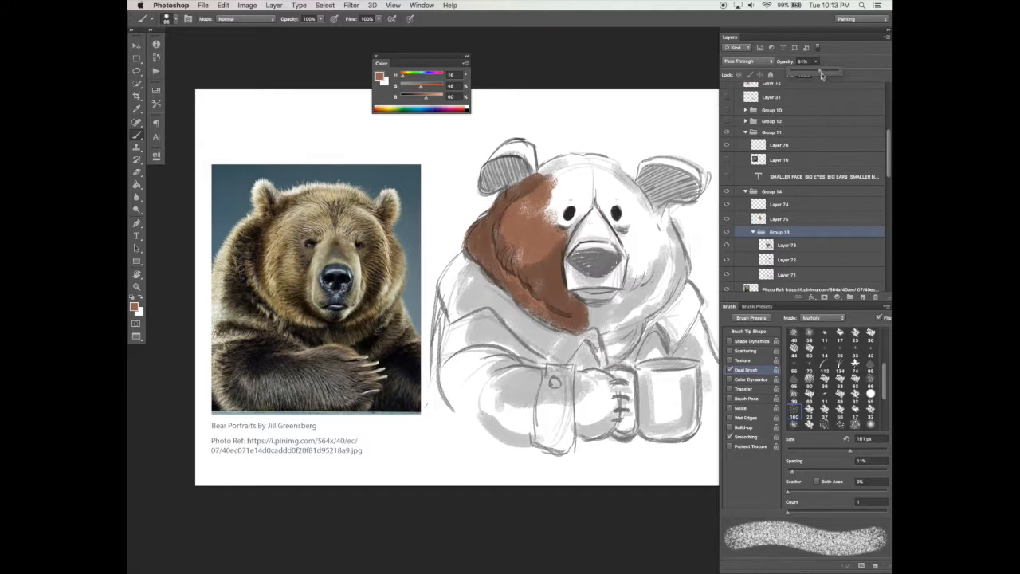
{"action": "left_click", "coordinate": [779, 219]}
{"action": "mouse_move", "coordinate": [562, 182]}
{"action": "left_mouse_down"}
{"action": "mouse_move", "coordinate": [570, 159]}
{"action": "mouse_move", "coordinate": [565, 223]}
{"action": "mouse_move", "coordinate": [622, 173]}
{"action": "mouse_move", "coordinate": [668, 170]}
{"action": "mouse_move", "coordinate": [673, 139]}
{"action": "mouse_move", "coordinate": [707, 162]}
{"action": "mouse_move", "coordinate": [628, 153]}
{"action": "mouse_move", "coordinate": [629, 112]}
{"action": "mouse_move", "coordinate": [657, 115]}
{"action": "left_mouse_up"}
{"action": "key", "text": "Tab"}
{"action": "left_click", "coordinate": [545, 184], "text": "super"}
{"action": "mouse_move", "coordinate": [442, 71]}
{"action": "left_mouse_down"}
{"action": "mouse_move", "coordinate": [455, 87]}
{"action": "mouse_move", "coordinate": [466, 80]}
{"action": "mouse_move", "coordinate": [460, 112]}
{"action": "mouse_move", "coordinate": [494, 75]}
{"action": "mouse_move", "coordinate": [478, 59]}
{"action": "mouse_move", "coordinate": [526, 88]}
{"action": "left_mouse_up"}
{"action": "mouse_move", "coordinate": [670, 136]}
{"action": "left_mouse_down"}
{"action": "mouse_move", "coordinate": [721, 95]}
{"action": "mouse_move", "coordinate": [709, 132]}
{"action": "mouse_move", "coordinate": [644, 179]}
{"action": "mouse_move", "coordinate": [699, 213]}
{"action": "mouse_move", "coordinate": [722, 279]}
{"action": "mouse_move", "coordinate": [678, 310]}
{"action": "mouse_move", "coordinate": [650, 231]}
{"action": "left_mouse_up"}
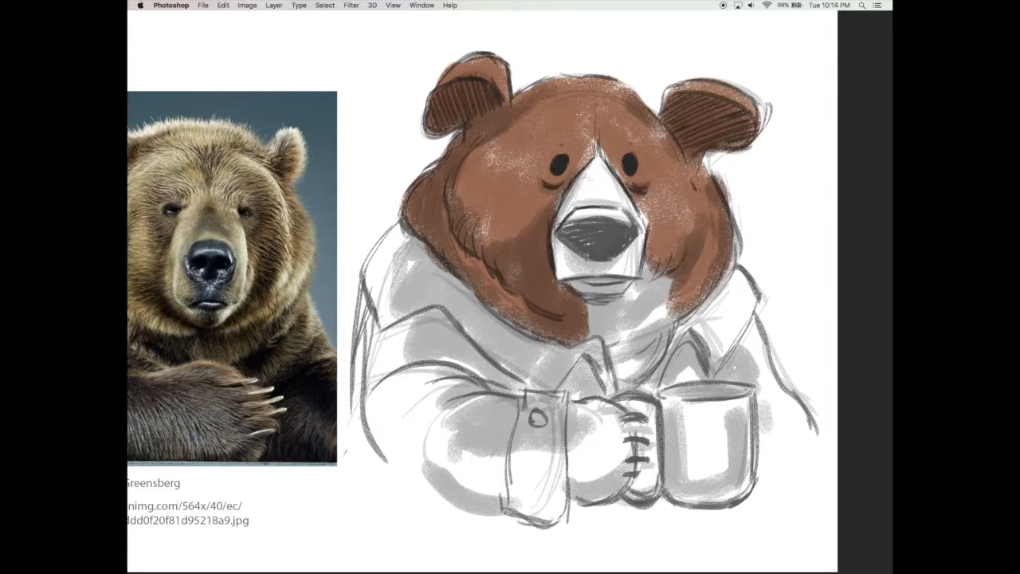
- Fill the lower cheek, neck and mug-holding hand with the same brown
{"action": "mouse_move", "coordinate": [662, 271]}
{"action": "left_mouse_down"}
{"action": "mouse_move", "coordinate": [612, 310]}
{"action": "mouse_move", "coordinate": [618, 324]}
{"action": "mouse_move", "coordinate": [675, 278]}
{"action": "mouse_move", "coordinate": [675, 292]}
{"action": "mouse_move", "coordinate": [675, 283]}
{"action": "mouse_move", "coordinate": [622, 341]}
{"action": "mouse_move", "coordinate": [646, 358]}
{"action": "mouse_move", "coordinate": [641, 331]}
{"action": "left_mouse_up"}
{"action": "mouse_move", "coordinate": [578, 410]}
{"action": "left_mouse_down"}
{"action": "mouse_move", "coordinate": [590, 434]}
{"action": "mouse_move", "coordinate": [622, 430]}
{"action": "mouse_move", "coordinate": [606, 474]}
{"action": "mouse_move", "coordinate": [581, 482]}
{"action": "mouse_move", "coordinate": [606, 498]}
{"action": "left_mouse_up"}
{"action": "left_click_drag", "start_coordinate": [785, 272], "coordinate": [793, 271]}
- Choose a muted teal and paint the whole shirt, including both sleeves and the collar
{"action": "key", "text": "Tab"}
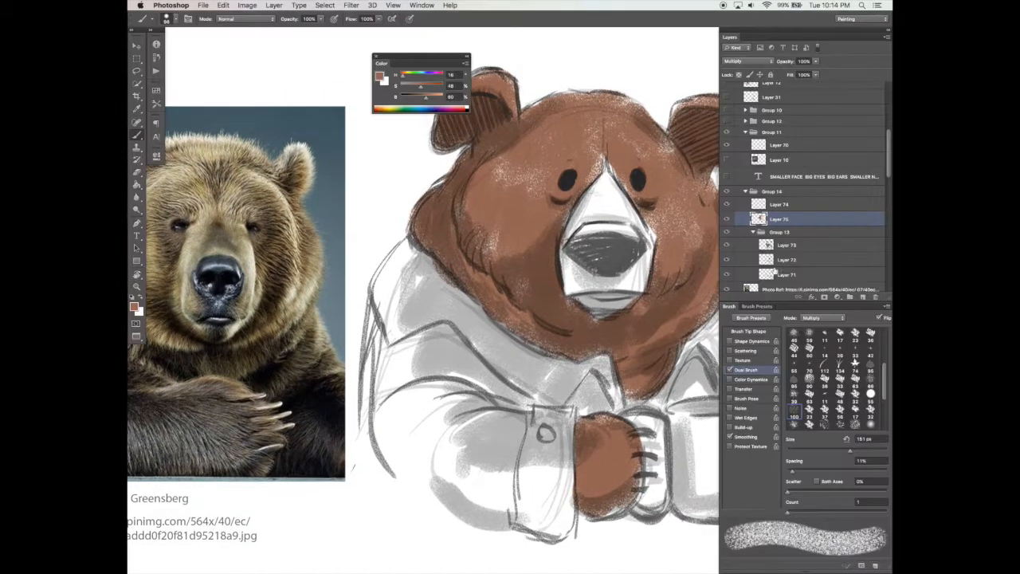
{"action": "left_click_drag", "start_coordinate": [417, 87], "coordinate": [410, 86]}
{"action": "key", "text": "Tab"}
{"action": "mouse_move", "coordinate": [408, 233]}
{"action": "left_mouse_down"}
{"action": "mouse_move", "coordinate": [391, 260]}
{"action": "mouse_move", "coordinate": [430, 239]}
{"action": "mouse_move", "coordinate": [382, 406]}
{"action": "mouse_move", "coordinate": [574, 359]}
{"action": "mouse_move", "coordinate": [514, 361]}
{"action": "mouse_move", "coordinate": [399, 446]}
{"action": "mouse_move", "coordinate": [542, 478]}
{"action": "mouse_move", "coordinate": [510, 502]}
{"action": "mouse_move", "coordinate": [460, 479]}
{"action": "mouse_move", "coordinate": [478, 506]}
{"action": "left_mouse_up"}
{"action": "mouse_move", "coordinate": [677, 319]}
{"action": "left_mouse_down"}
{"action": "mouse_move", "coordinate": [717, 302]}
{"action": "mouse_move", "coordinate": [761, 342]}
{"action": "mouse_move", "coordinate": [741, 408]}
{"action": "left_mouse_up"}
{"action": "mouse_move", "coordinate": [686, 388]}
{"action": "left_mouse_down"}
{"action": "mouse_move", "coordinate": [655, 442]}
{"action": "mouse_move", "coordinate": [654, 486]}
{"action": "left_mouse_up"}
- Choose a yellow and paint the mug
{"action": "key", "text": "Tab"}
{"action": "left_click", "coordinate": [421, 79]}
{"action": "key", "text": "Tab"}
{"action": "mouse_move", "coordinate": [687, 352]}
{"action": "left_mouse_down"}
{"action": "mouse_move", "coordinate": [721, 419]}
{"action": "mouse_move", "coordinate": [702, 482]}
{"action": "mouse_move", "coordinate": [717, 498]}
{"action": "left_mouse_up"}
- Choose a tan of hue 37 and saturation 48%, and paint the snout
{"action": "key", "text": "Tab"}
{"action": "left_click", "coordinate": [406, 77]}
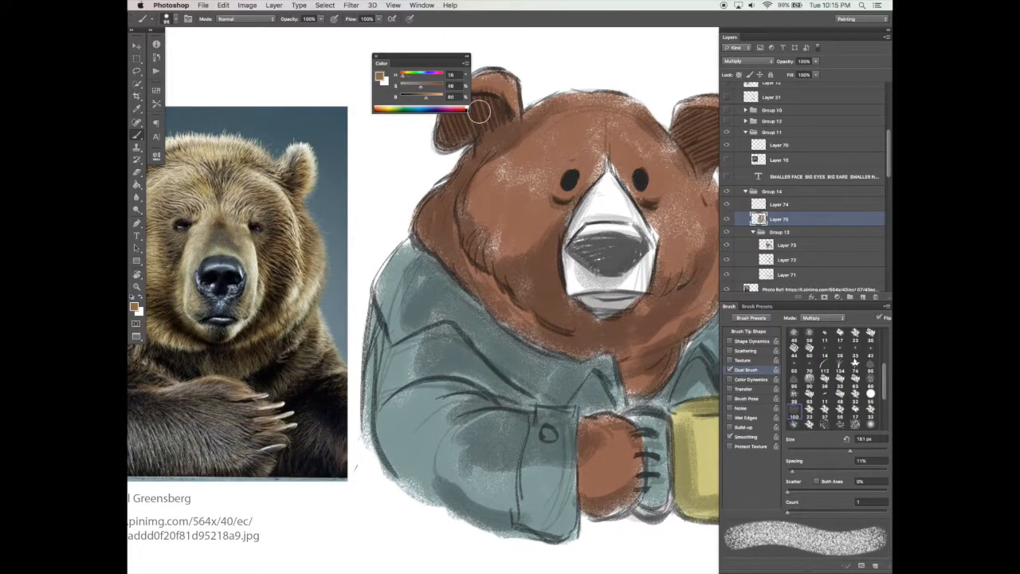
{"action": "key", "text": "Tab"}
{"action": "mouse_move", "coordinate": [604, 171]}
{"action": "left_mouse_down"}
{"action": "mouse_move", "coordinate": [634, 214]}
{"action": "mouse_move", "coordinate": [586, 266]}
{"action": "mouse_move", "coordinate": [630, 288]}
{"action": "mouse_move", "coordinate": [637, 199]}
{"action": "left_mouse_up"}
{"action": "scroll", "coordinate": [763, 314], "scroll_direction": "up", "scroll_amount": 1}
- Fade the sketch beneath the color and make Layer 74 active for painting with the brush
{"action": "key", "text": "Tab"}
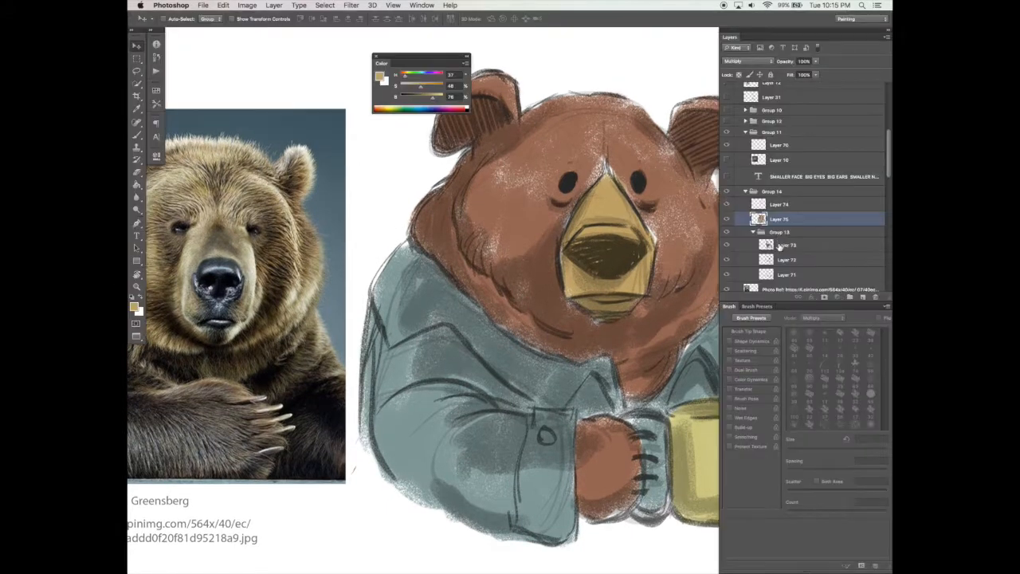
{"action": "left_click_drag", "start_coordinate": [815, 61], "coordinate": [805, 74]}
{"action": "left_click_drag", "start_coordinate": [704, 281], "coordinate": [693, 283]}
{"action": "left_click", "coordinate": [742, 147]}
{"action": "left_click", "coordinate": [770, 205]}
{"action": "key", "text": "b"}
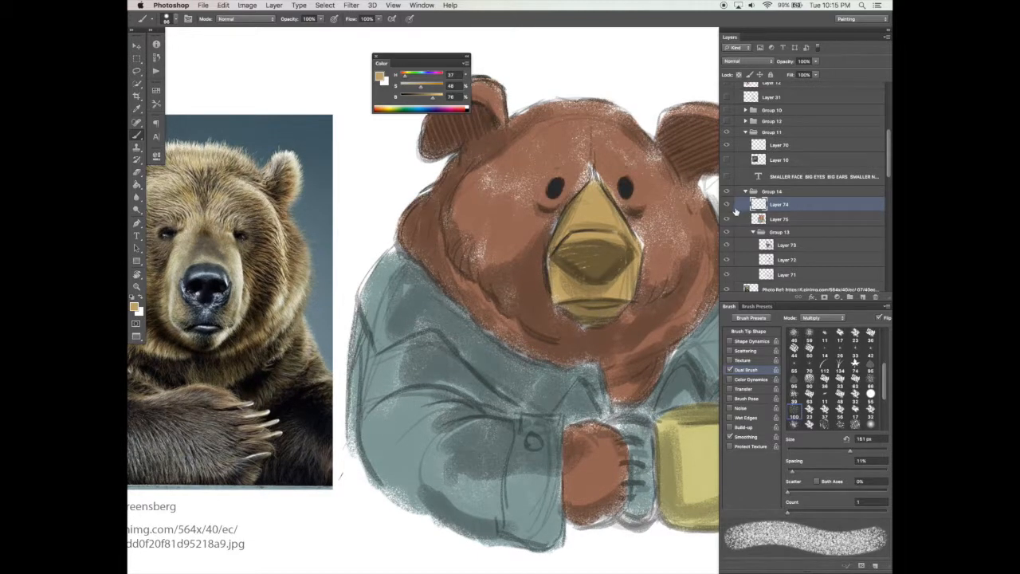
- Add a layer above Layer 74 and paint the eyes near-black with a smaller brush, using hue 37, saturation 14% and brightness 8%
{"action": "key", "text": "super+b"}
{"action": "key", "text": "Return"}
{"action": "left_click_drag", "start_coordinate": [433, 97], "coordinate": [404, 97]}
{"action": "key", "text": "bracketleft"}
{"action": "key", "text": "bracketleft"}
{"action": "key", "text": "bracketleft"}
{"action": "key", "text": "bracketleft"}
{"action": "key", "text": "bracketleft"}
{"action": "key", "text": "bracketleft"}
{"action": "key", "text": "bracketleft"}
{"action": "key", "text": "bracketleft"}
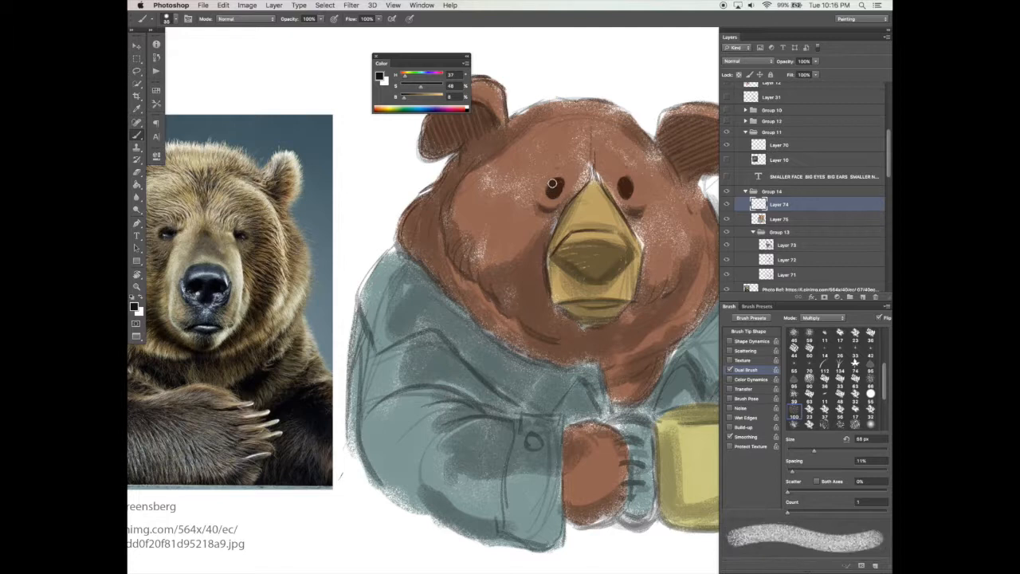
{"action": "left_click", "coordinate": [863, 296]}
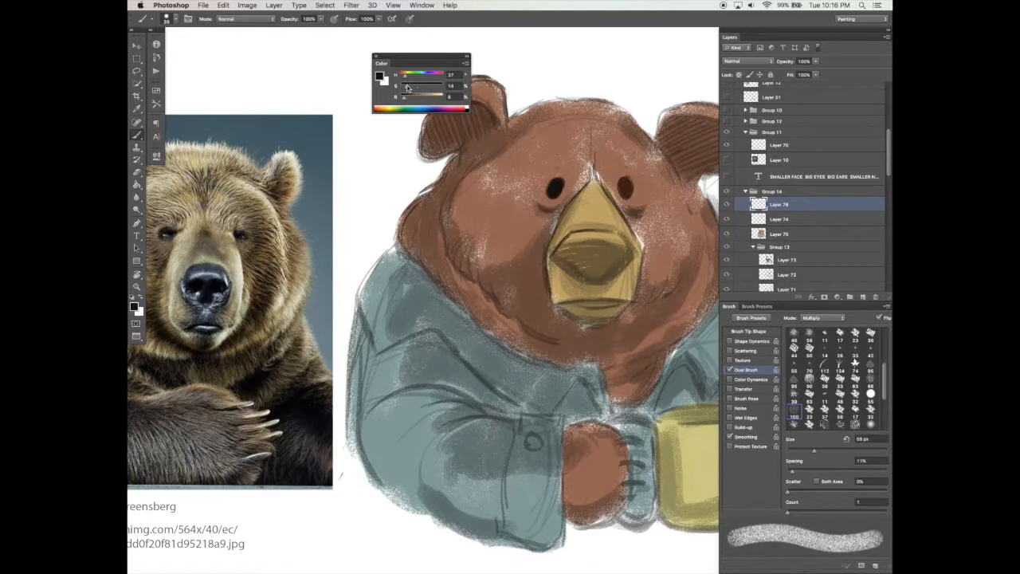
{"action": "left_click_drag", "start_coordinate": [777, 205], "coordinate": [798, 208]}
{"action": "left_click_drag", "start_coordinate": [395, 198], "coordinate": [414, 187]}
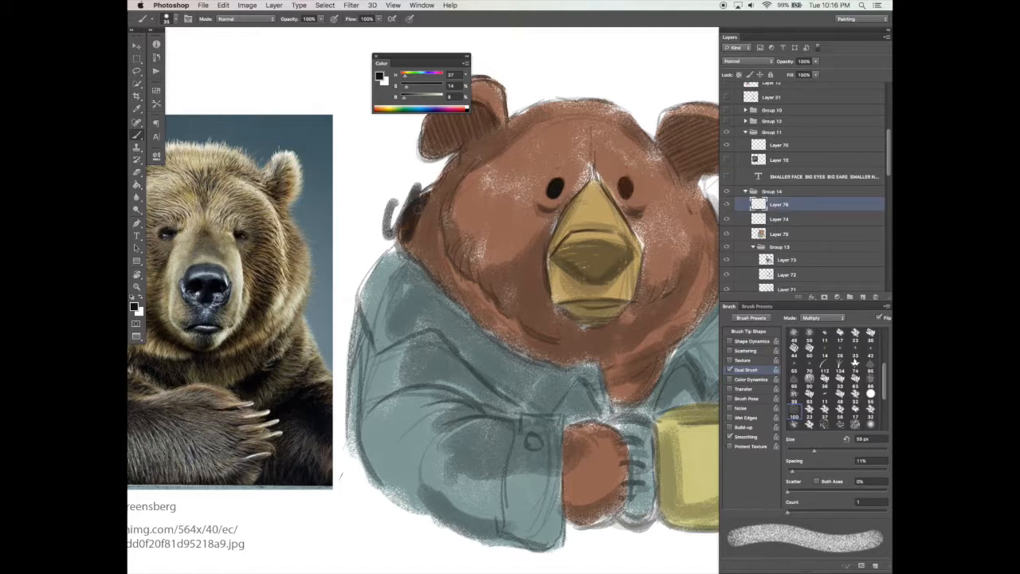
{"action": "key", "text": "ctrl+z"}
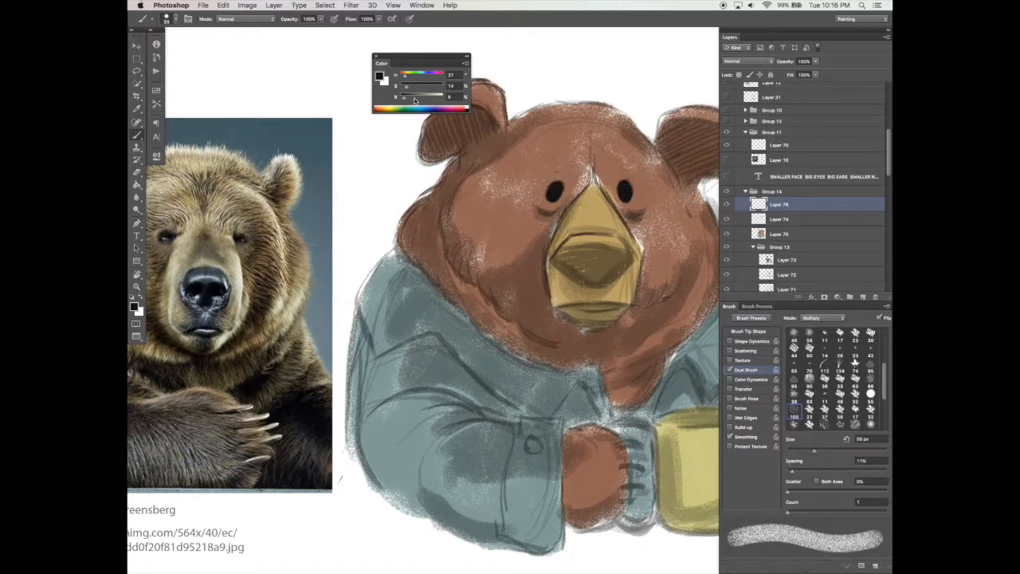
- Add small dark gray highlights of brightness 23% to the eyes and merge the eye layer into Layer 74
{"action": "key", "text": "bracketleft"}
{"action": "key", "text": "bracketleft"}
{"action": "key", "text": "bracketleft"}
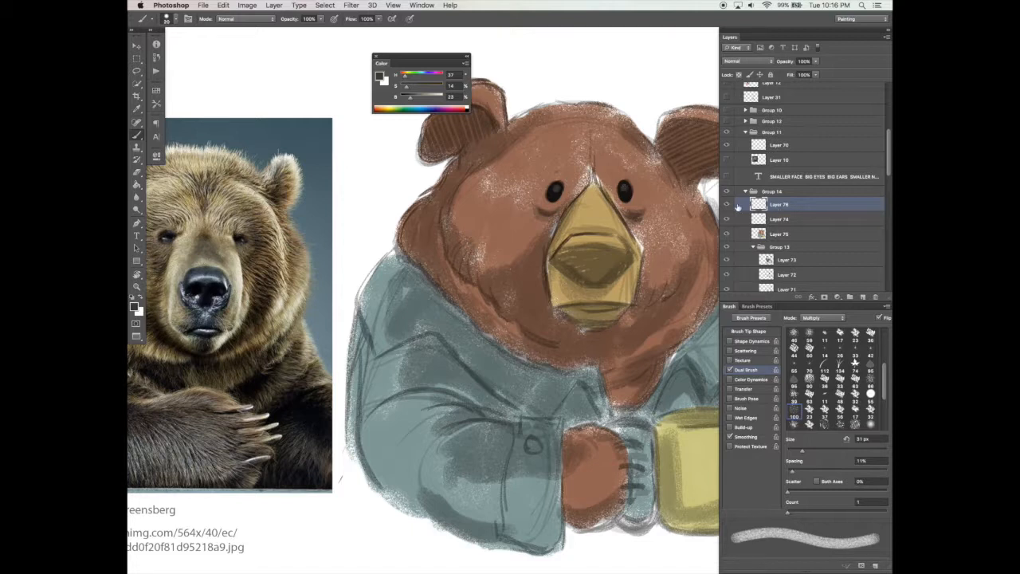
{"action": "key", "text": "Delete"}
{"action": "key", "text": "e"}
- Prepare a 20 px brush with a dark brown of hue 15, saturation 48% and brightness 30% on Layer 74
{"action": "left_click", "coordinate": [759, 333]}
{"action": "scroll", "coordinate": [854, 349], "scroll_direction": "down", "scroll_amount": 5}
{"action": "left_click", "coordinate": [810, 340]}
{"action": "key", "text": "Tab"}
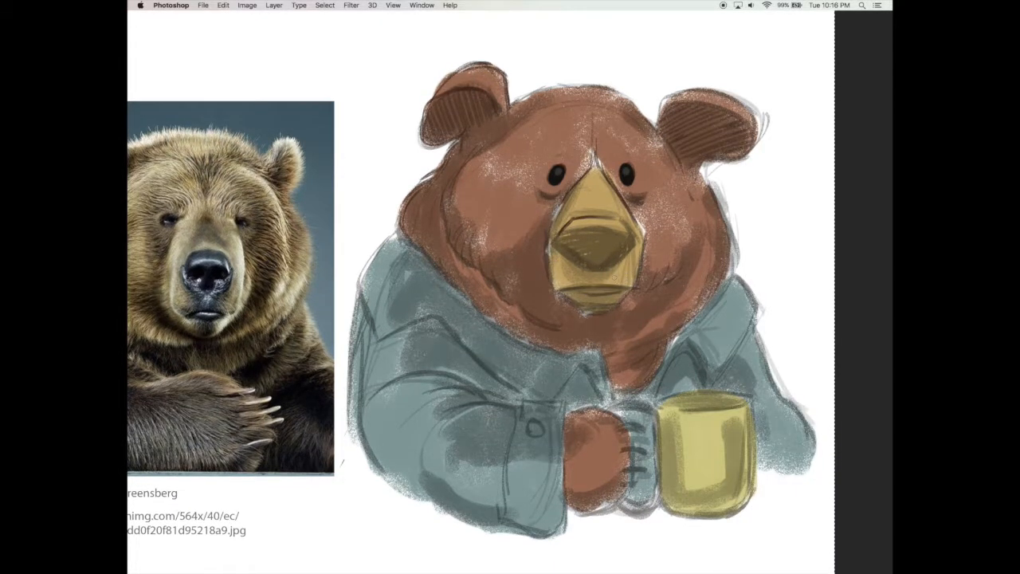
{"action": "key", "text": "Tab"}
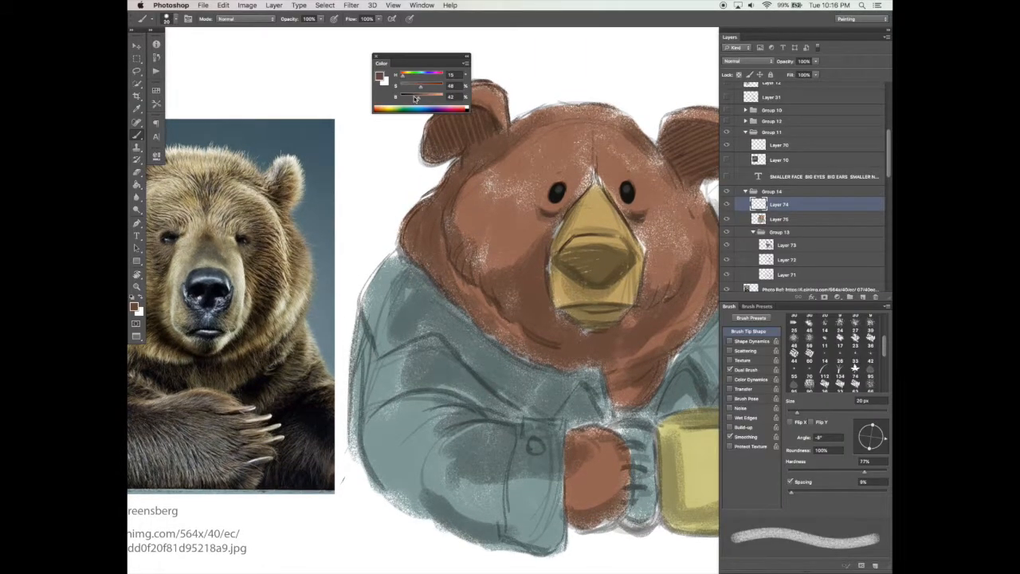
{"action": "left_click_drag", "start_coordinate": [415, 98], "coordinate": [412, 98]}
{"action": "key", "text": "Tab"}
{"action": "key", "text": "Tab"}
- Enlarge the dual brush texture to give the shading brush a coarser grain
{"action": "left_click", "coordinate": [746, 369]}
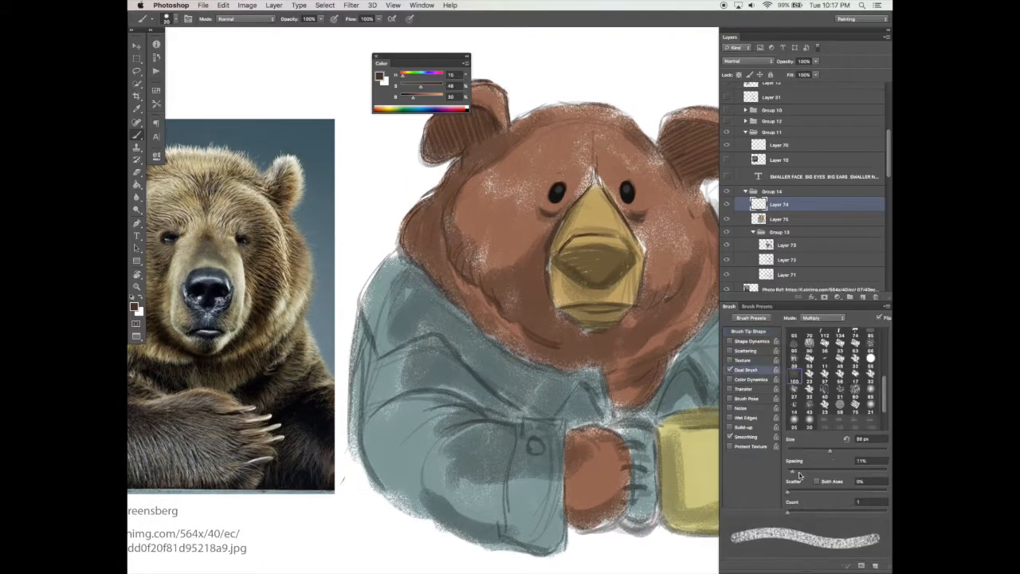
{"action": "key", "text": "Tab"}
{"action": "key", "text": "Tab"}
{"action": "key", "text": "Tab"}
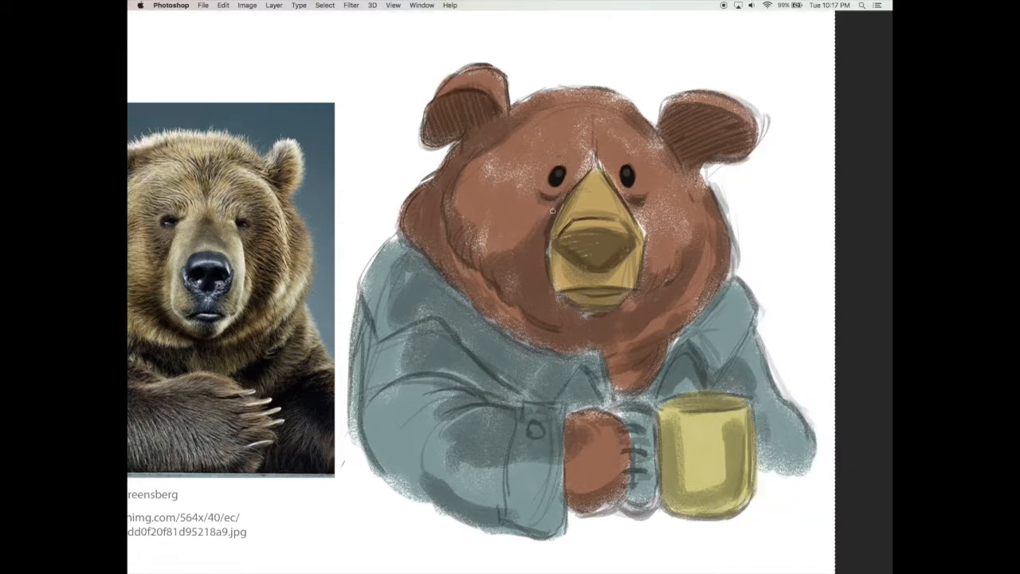
{"action": "key", "text": "Tab"}
{"action": "left_click", "coordinate": [748, 370]}
{"action": "left_click_drag", "start_coordinate": [797, 457], "coordinate": [838, 454]}
{"action": "key", "text": "Tab"}
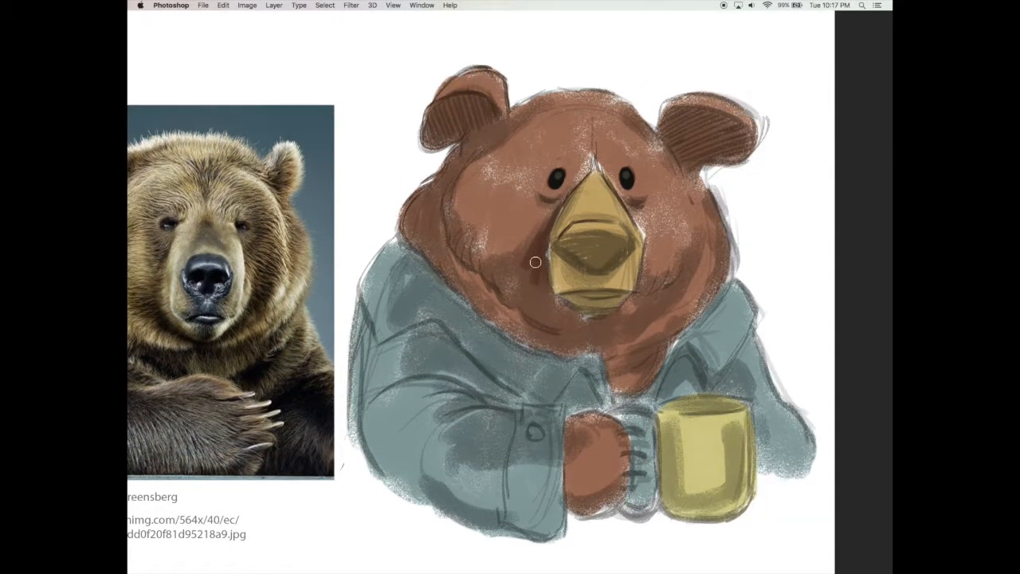
- Paint dark brown fur shadows beside the snout, under the chin and along the left-hand cheek
{"action": "mouse_move", "coordinate": [542, 261]}
{"action": "left_mouse_down"}
{"action": "mouse_move", "coordinate": [582, 316]}
{"action": "mouse_move", "coordinate": [609, 322]}
{"action": "mouse_move", "coordinate": [580, 323]}
{"action": "left_mouse_up"}
{"action": "mouse_move", "coordinate": [527, 269]}
{"action": "left_mouse_down"}
{"action": "mouse_move", "coordinate": [512, 306]}
{"action": "mouse_move", "coordinate": [568, 319]}
{"action": "left_mouse_up"}
{"action": "mouse_move", "coordinate": [494, 285]}
{"action": "left_mouse_down"}
{"action": "mouse_move", "coordinate": [452, 214]}
{"action": "mouse_move", "coordinate": [451, 174]}
{"action": "mouse_move", "coordinate": [467, 168]}
{"action": "left_mouse_up"}
{"action": "key", "text": "Tab"}
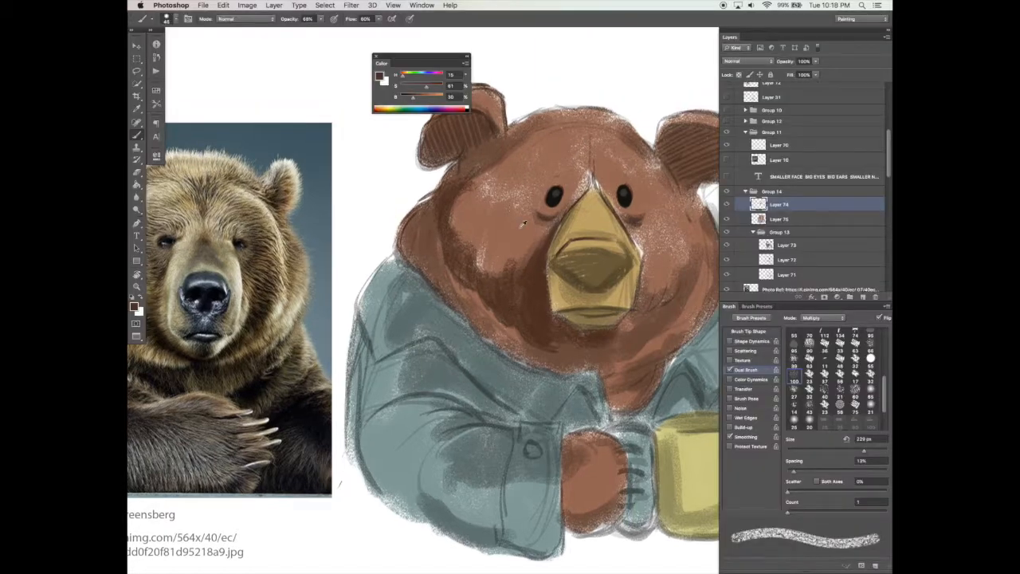
{"action": "left_click_drag", "start_coordinate": [495, 279], "coordinate": [526, 274]}
- Flatten the brush tip to 24% roundness at an angle of -84°
{"action": "left_click", "coordinate": [749, 331]}
{"action": "left_click", "coordinate": [746, 370]}
{"action": "left_click", "coordinate": [840, 451]}
{"action": "left_click", "coordinate": [749, 331]}
{"action": "left_click_drag", "start_coordinate": [872, 426], "coordinate": [872, 434]}
{"action": "left_click_drag", "start_coordinate": [885, 438], "coordinate": [869, 451]}
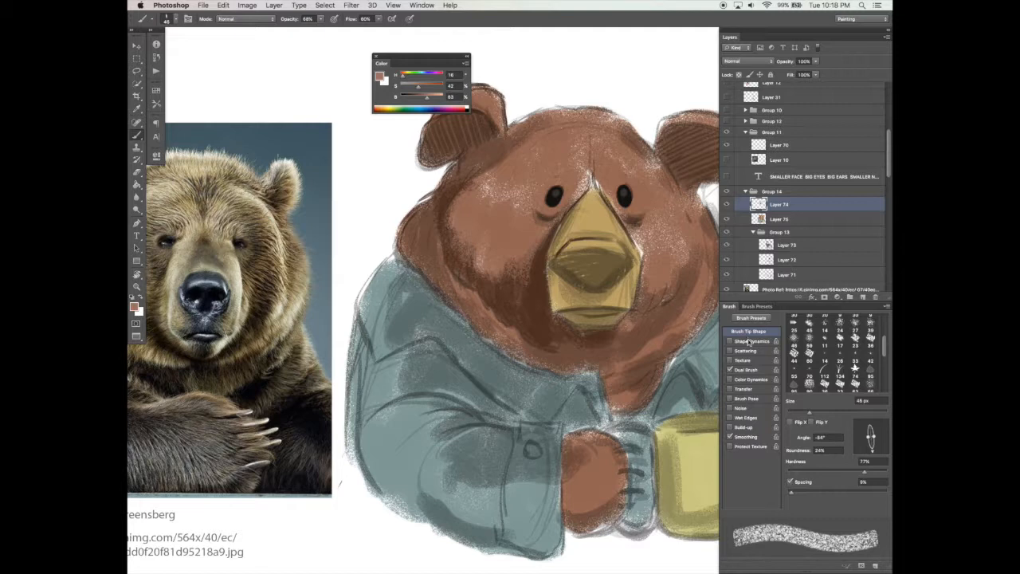
- Enable Shape Dynamics with a 74 px dual brush and paint tapered fur strokes on the left-hand cheek in sampled dark brown
{"action": "left_click", "coordinate": [750, 341]}
{"action": "left_click", "coordinate": [471, 272], "text": "alt"}
{"action": "left_click", "coordinate": [749, 370]}
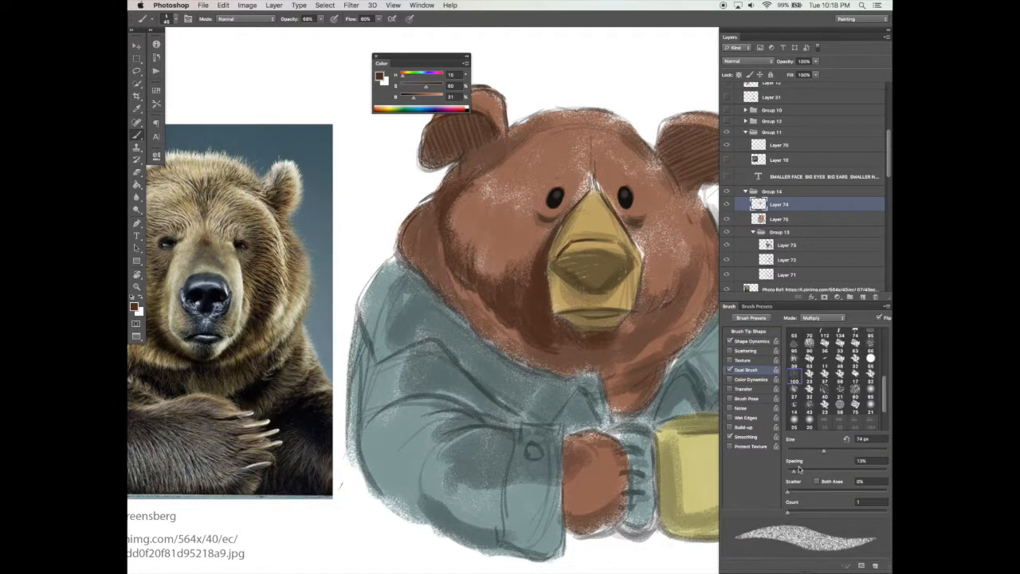
{"action": "left_click", "coordinate": [749, 332]}
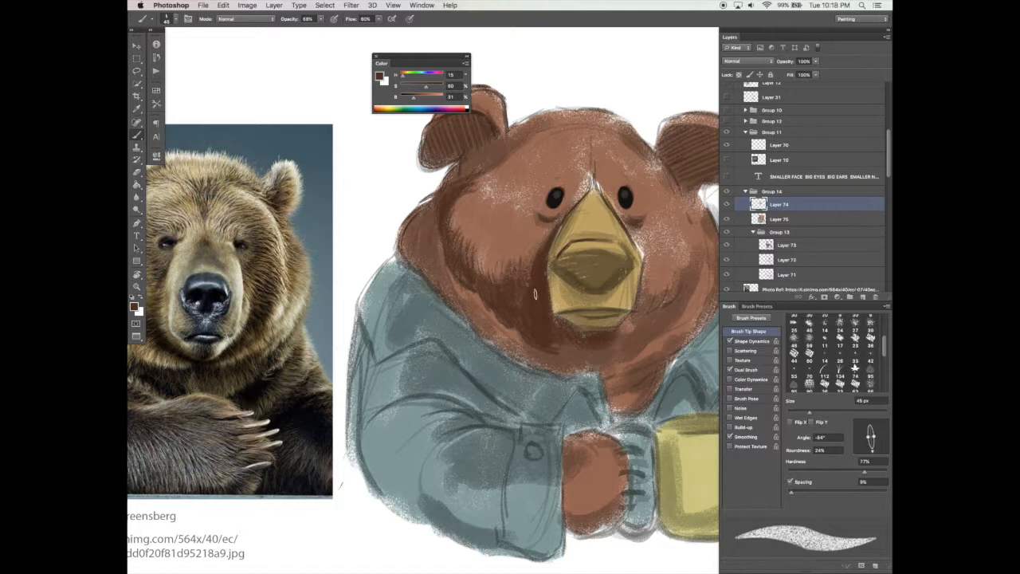
- Widen the brush tip and deepen the shadow beside and under the snout with a brown of hue 15, saturation 51% and brightness 18%
{"action": "left_click_drag", "start_coordinate": [875, 436], "coordinate": [872, 452]}
{"action": "left_click", "coordinate": [545, 282], "text": "alt"}
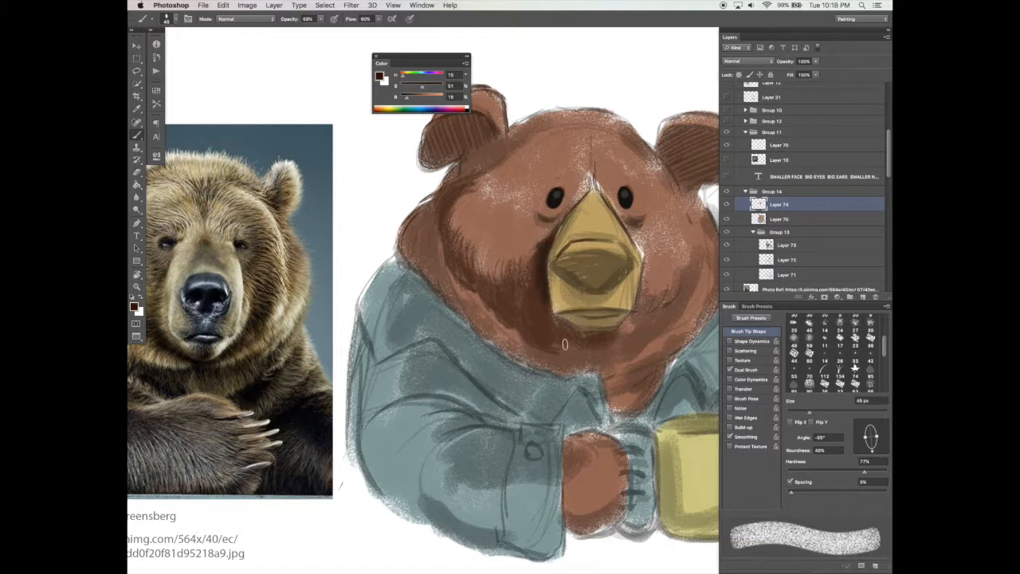
{"action": "mouse_move", "coordinate": [556, 320]}
{"action": "left_mouse_down"}
{"action": "mouse_move", "coordinate": [579, 334]}
{"action": "mouse_move", "coordinate": [606, 331]}
{"action": "left_mouse_up"}
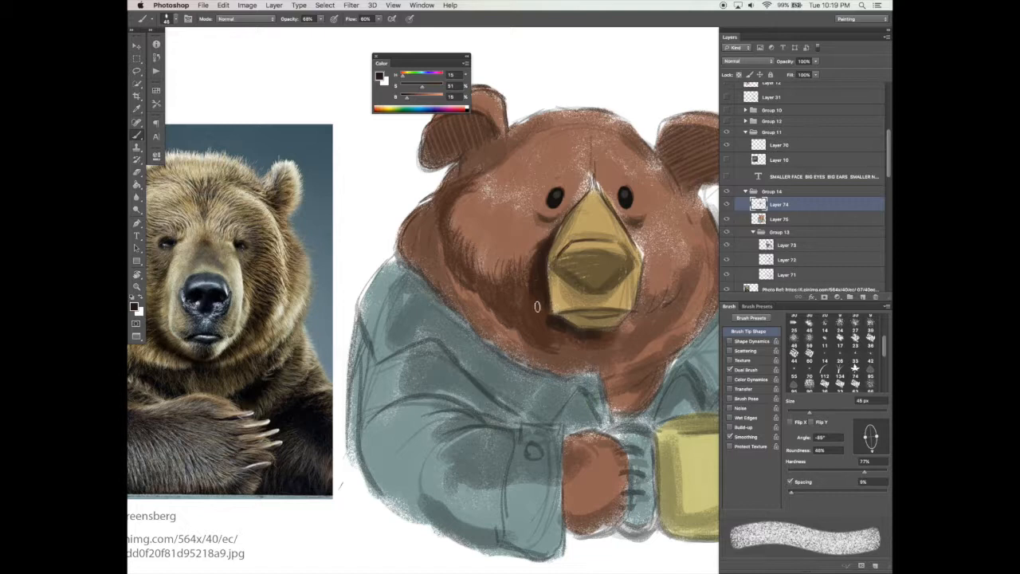
{"action": "key", "text": "bracketright"}
{"action": "key", "text": "bracketright"}
{"action": "mouse_move", "coordinate": [536, 324]}
{"action": "left_mouse_down"}
{"action": "mouse_move", "coordinate": [521, 309]}
{"action": "mouse_move", "coordinate": [568, 341]}
{"action": "mouse_move", "coordinate": [601, 337]}
{"action": "left_mouse_up"}
{"action": "key", "text": "bracketleft"}
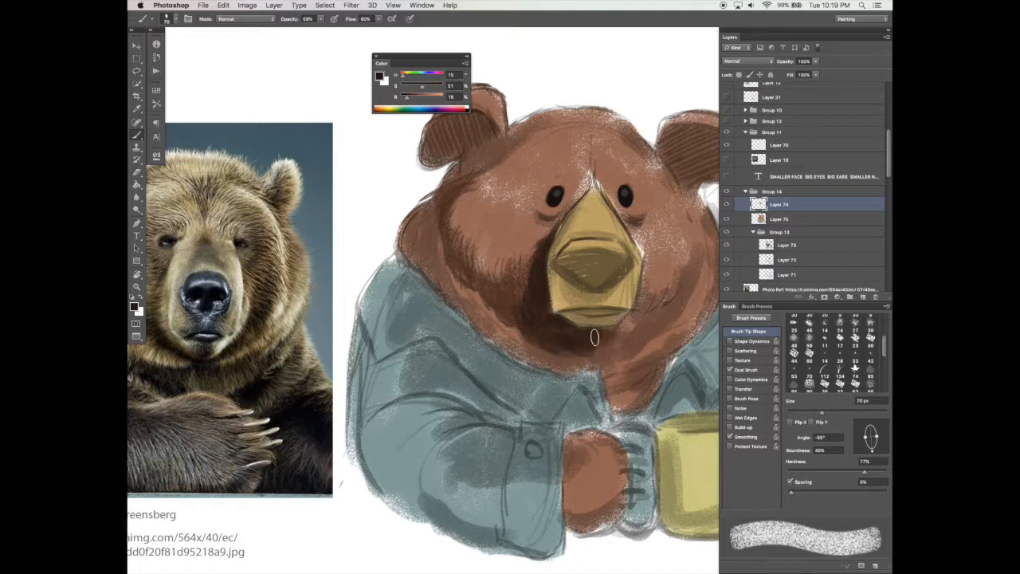
- Extend the dark shadow around the chin and jaw, and configure a thin fur brush with 16% roundness and Shape Dynamics
{"action": "left_click", "coordinate": [861, 446]}
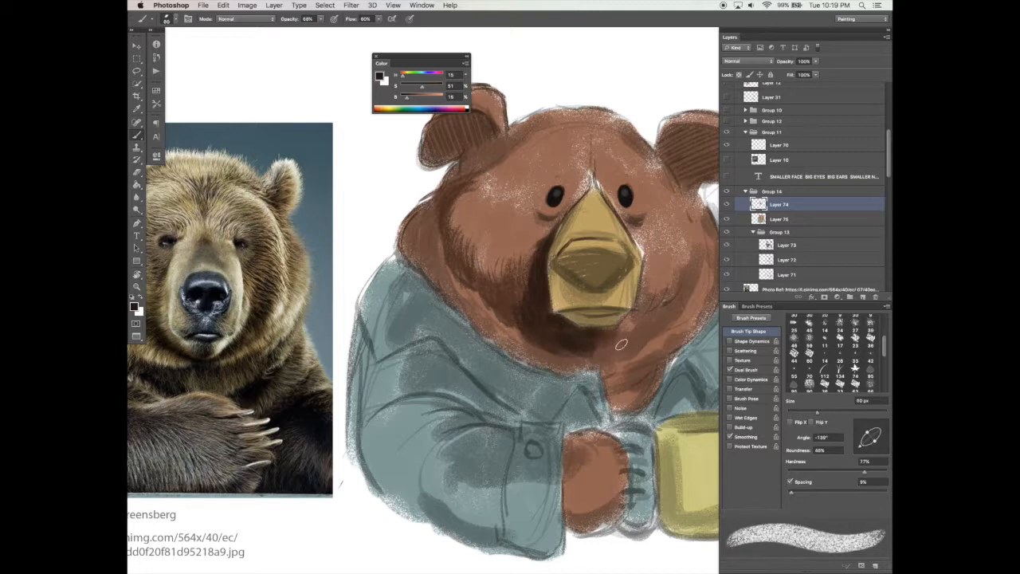
{"action": "mouse_move", "coordinate": [627, 316]}
{"action": "left_mouse_down"}
{"action": "mouse_move", "coordinate": [596, 332]}
{"action": "mouse_move", "coordinate": [599, 353]}
{"action": "left_mouse_up"}
{"action": "mouse_move", "coordinate": [522, 344]}
{"action": "left_mouse_down"}
{"action": "mouse_move", "coordinate": [561, 362]}
{"action": "mouse_move", "coordinate": [583, 358]}
{"action": "mouse_move", "coordinate": [559, 368]}
{"action": "mouse_move", "coordinate": [593, 369]}
{"action": "mouse_move", "coordinate": [503, 348]}
{"action": "left_mouse_up"}
{"action": "mouse_move", "coordinate": [857, 441]}
{"action": "left_mouse_down"}
{"action": "mouse_move", "coordinate": [881, 448]}
{"action": "mouse_move", "coordinate": [873, 434]}
{"action": "left_mouse_up"}
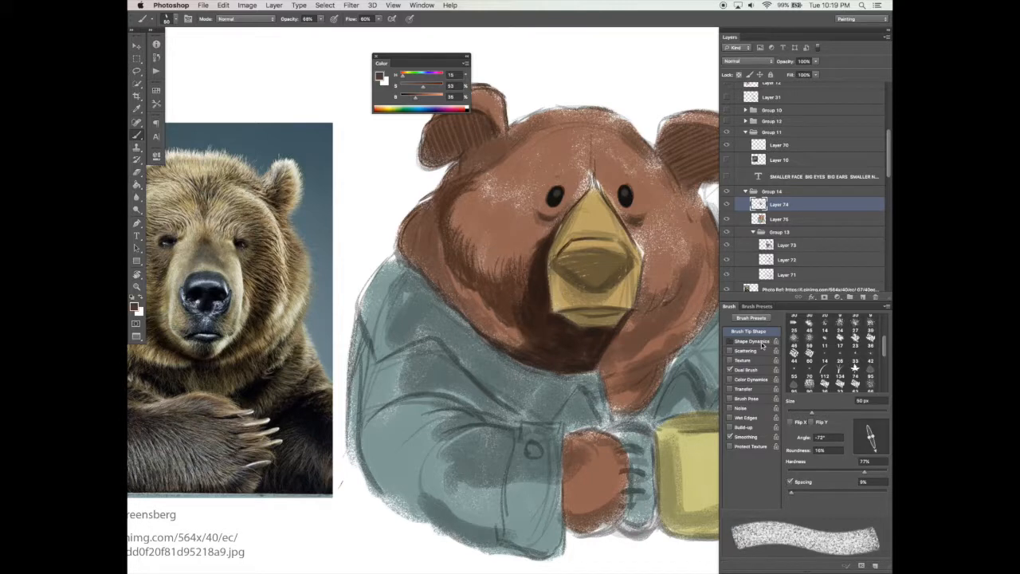
{"action": "left_click", "coordinate": [751, 340]}
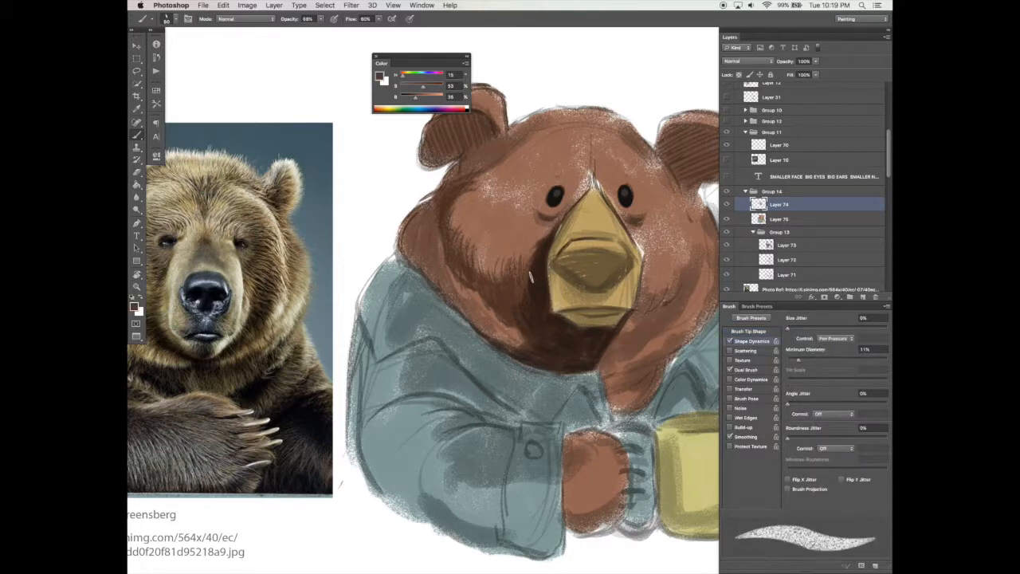
- Paint the nose black with a color sampled from the eye and add a dark gray highlight along its upper edge
{"action": "left_click", "coordinate": [550, 199], "text": "alt"}
{"action": "left_click", "coordinate": [730, 340]}
{"action": "mouse_move", "coordinate": [590, 250]}
{"action": "left_mouse_down"}
{"action": "mouse_move", "coordinate": [558, 263]}
{"action": "mouse_move", "coordinate": [565, 277]}
{"action": "mouse_move", "coordinate": [622, 253]}
{"action": "mouse_move", "coordinate": [628, 267]}
{"action": "mouse_move", "coordinate": [570, 279]}
{"action": "mouse_move", "coordinate": [598, 267]}
{"action": "mouse_move", "coordinate": [574, 267]}
{"action": "mouse_move", "coordinate": [620, 267]}
{"action": "mouse_move", "coordinate": [601, 283]}
{"action": "mouse_move", "coordinate": [570, 279]}
{"action": "left_mouse_up"}
{"action": "left_click", "coordinate": [729, 341]}
{"action": "left_click", "coordinate": [729, 341]}
{"action": "left_click", "coordinate": [749, 331]}
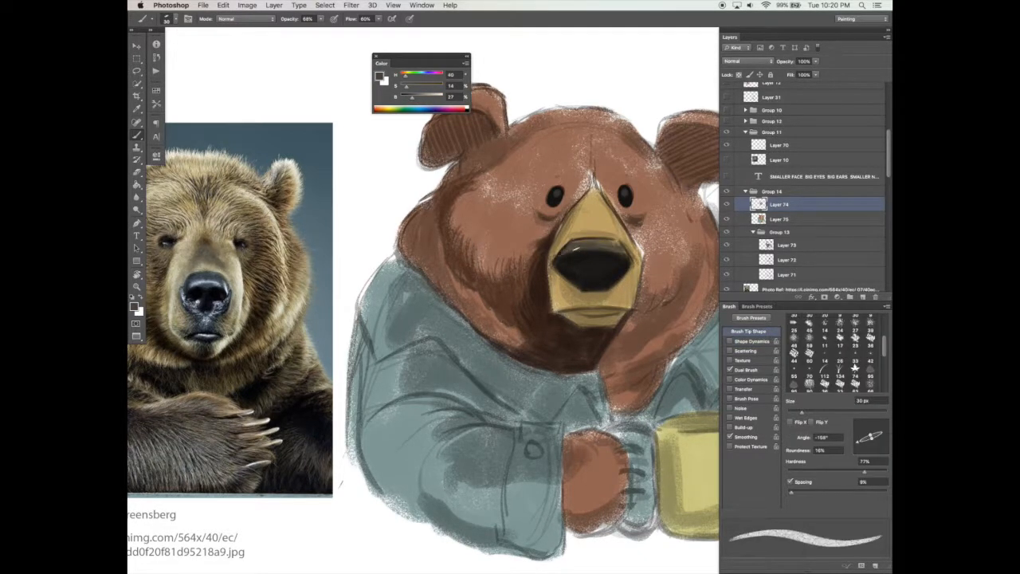
- Sample the snout's tan and repaint its left-hand edge beside the nose
{"action": "key", "text": "["}
{"action": "key", "text": "]"}
{"action": "key", "text": "]"}
{"action": "left_click", "coordinate": [584, 201], "text": "alt"}
{"action": "left_click_drag", "start_coordinate": [562, 235], "coordinate": [560, 284]}
- Restore the brush tip to 100% roundness and paint a lighter gray plane across the top of the nose
{"action": "left_click", "coordinate": [579, 258], "text": "alt"}
{"action": "left_click_drag", "start_coordinate": [405, 97], "coordinate": [423, 98]}
{"action": "mouse_move", "coordinate": [858, 442]}
{"action": "left_mouse_down"}
{"action": "mouse_move", "coordinate": [876, 451]}
{"action": "mouse_move", "coordinate": [882, 433]}
{"action": "left_mouse_up"}
{"action": "key", "text": "]"}
{"action": "key", "text": "]"}
{"action": "left_click_drag", "start_coordinate": [609, 245], "coordinate": [590, 243]}
{"action": "left_click", "coordinate": [612, 264], "text": "alt"}
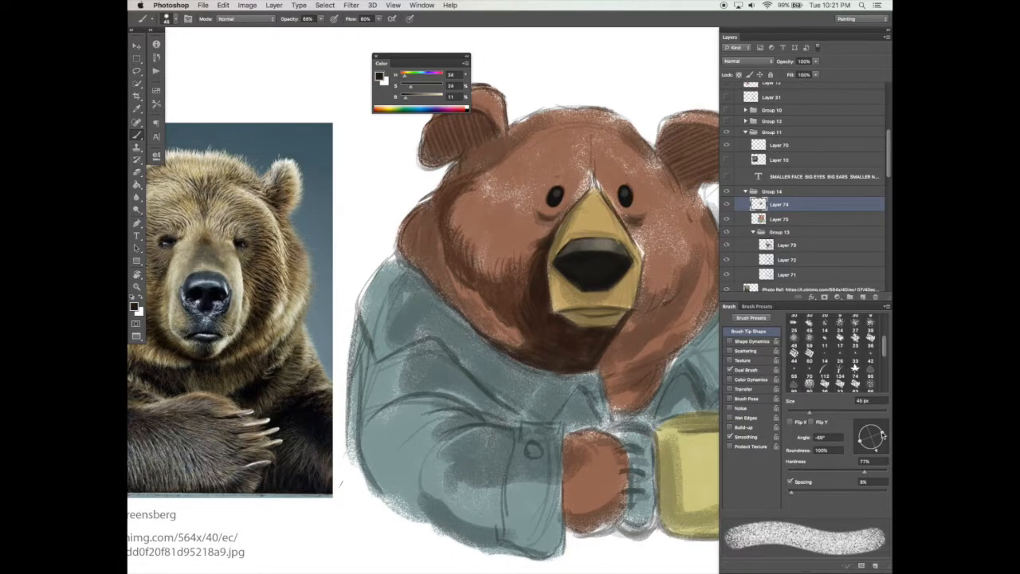
- Refine the nose edges with sampled colors and a tapering brush, and return to a round tip without Shape Dynamics
{"action": "left_click_drag", "start_coordinate": [876, 450], "coordinate": [859, 438]}
{"action": "left_click_drag", "start_coordinate": [871, 448], "coordinate": [871, 439]}
{"action": "left_click", "coordinate": [751, 341]}
{"action": "left_click", "coordinate": [550, 266], "text": "alt"}
{"action": "left_click", "coordinate": [584, 258], "text": "alt"}
{"action": "left_click", "coordinate": [730, 341]}
{"action": "left_click", "coordinate": [748, 331]}
{"action": "left_click_drag", "start_coordinate": [871, 440], "coordinate": [871, 449]}
- Shade the snout bridge just above the nose with sampled tan
{"action": "left_click", "coordinate": [592, 220], "text": "alt"}
{"action": "left_click", "coordinate": [565, 236], "text": "alt"}
{"action": "left_click_drag", "start_coordinate": [613, 226], "coordinate": [566, 236]}
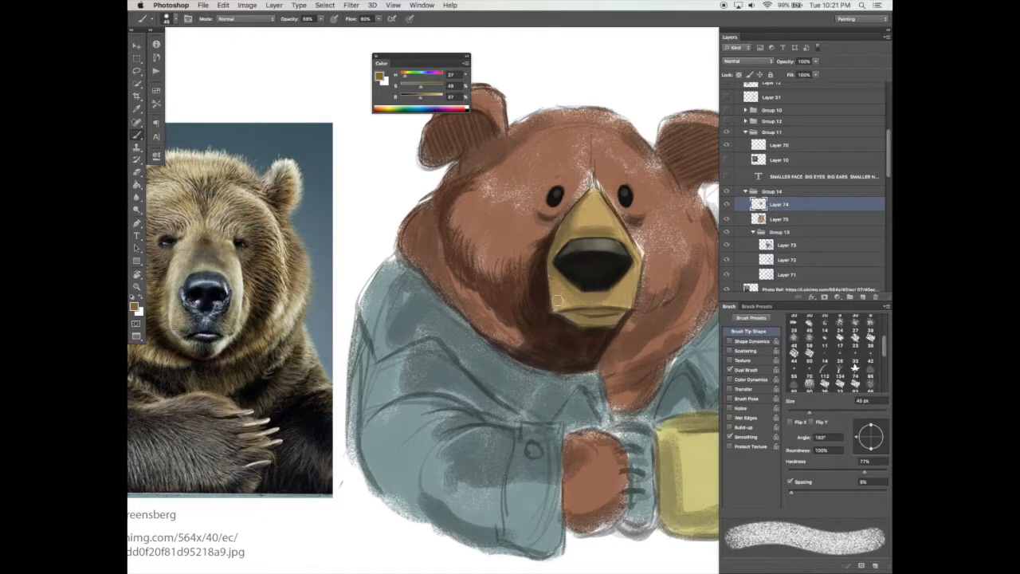
- Shade the left-hand side of the muzzle below the nose using a smaller brush and sampled colors
{"action": "left_click", "coordinate": [553, 268], "text": "alt"}
{"action": "key", "text": "["}
{"action": "key", "text": "["}
{"action": "left_click", "coordinate": [564, 293], "text": "alt"}
{"action": "mouse_move", "coordinate": [555, 283]}
{"action": "left_mouse_down"}
{"action": "mouse_move", "coordinate": [556, 305]}
{"action": "mouse_move", "coordinate": [631, 309]}
{"action": "mouse_move", "coordinate": [568, 317]}
{"action": "left_mouse_up"}
- Shade around the mouth and down the right-hand edge of the muzzle with a smaller brush and sampled colors
{"action": "left_click", "coordinate": [582, 285], "text": "alt"}
{"action": "left_click", "coordinate": [752, 341]}
{"action": "left_click", "coordinate": [730, 341]}
{"action": "key", "text": "["}
{"action": "left_click", "coordinate": [730, 341]}
{"action": "left_click", "coordinate": [748, 331]}
{"action": "mouse_move", "coordinate": [871, 449]}
{"action": "left_mouse_down"}
{"action": "mouse_move", "coordinate": [871, 440]}
{"action": "mouse_move", "coordinate": [864, 450]}
{"action": "left_mouse_up"}
{"action": "left_click", "coordinate": [603, 282], "text": "alt"}
{"action": "left_click_drag", "start_coordinate": [616, 311], "coordinate": [594, 312]}
{"action": "left_click_drag", "start_coordinate": [612, 308], "coordinate": [635, 307]}
{"action": "left_click_drag", "start_coordinate": [632, 233], "coordinate": [636, 305]}
- Blend the area around the mouth line with a sampled muzzle color and save the document
{"action": "left_click", "coordinate": [594, 301], "text": "alt"}
{"action": "left_click_drag", "start_coordinate": [575, 313], "coordinate": [595, 312]}
{"action": "key", "text": "super+s"}
{"action": "left_click", "coordinate": [603, 313], "text": "alt"}
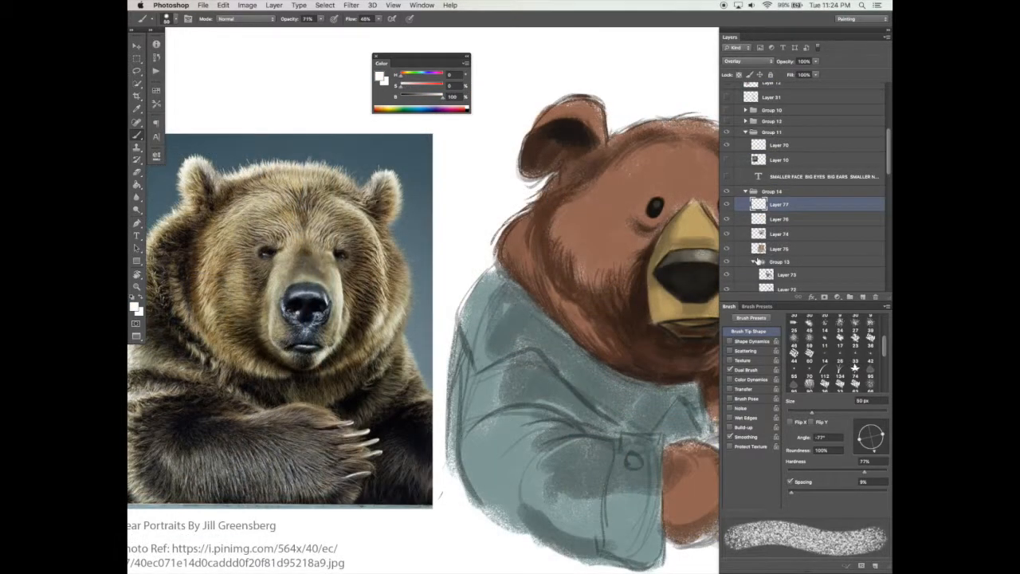
- Paint gray highlights of brightness 67% on the side and crown of the head, using Layer 77 in Overlay mode
{"action": "key", "text": "Tab"}
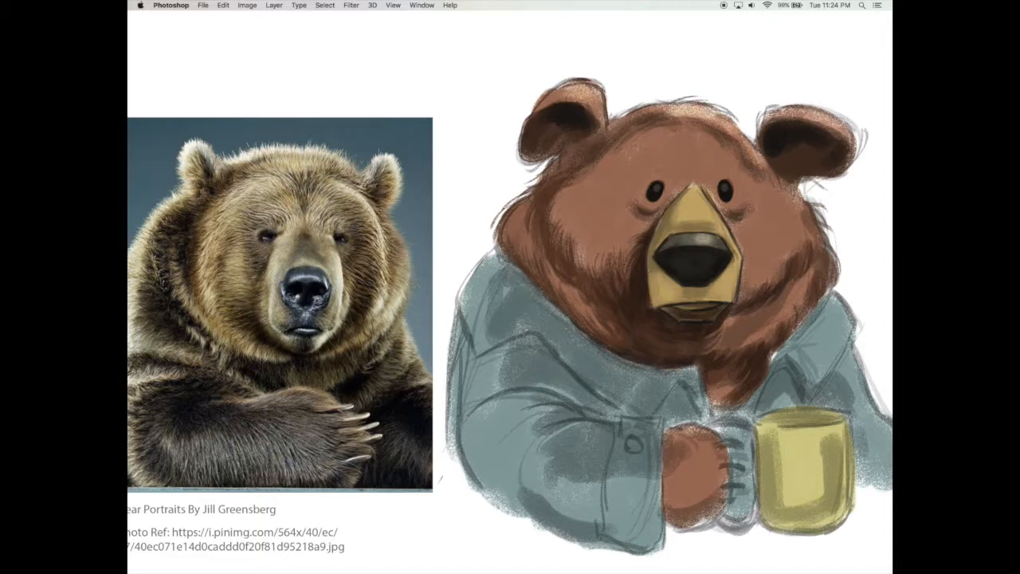
{"action": "key", "text": "Tab"}
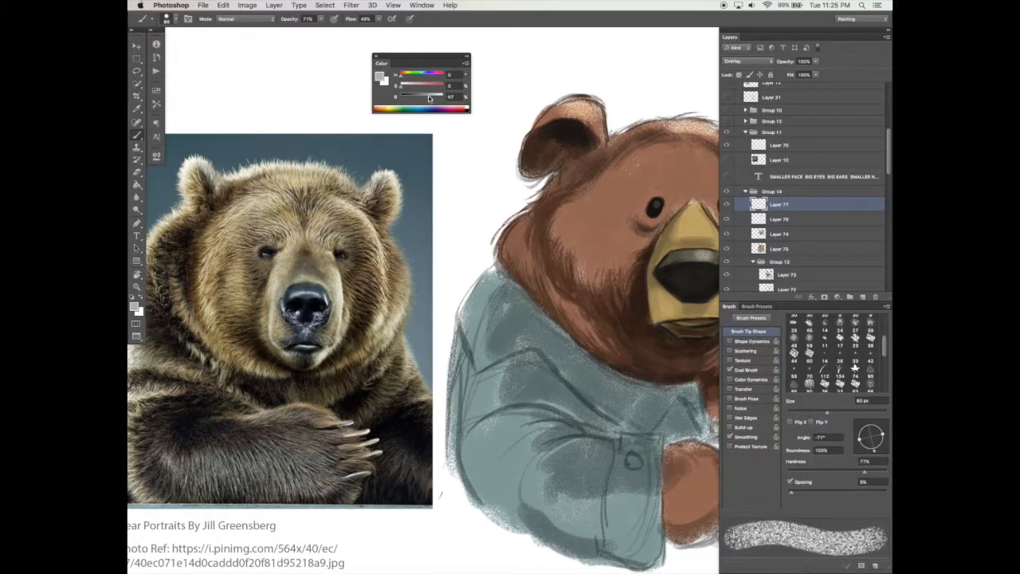
{"action": "key", "text": "Tab"}
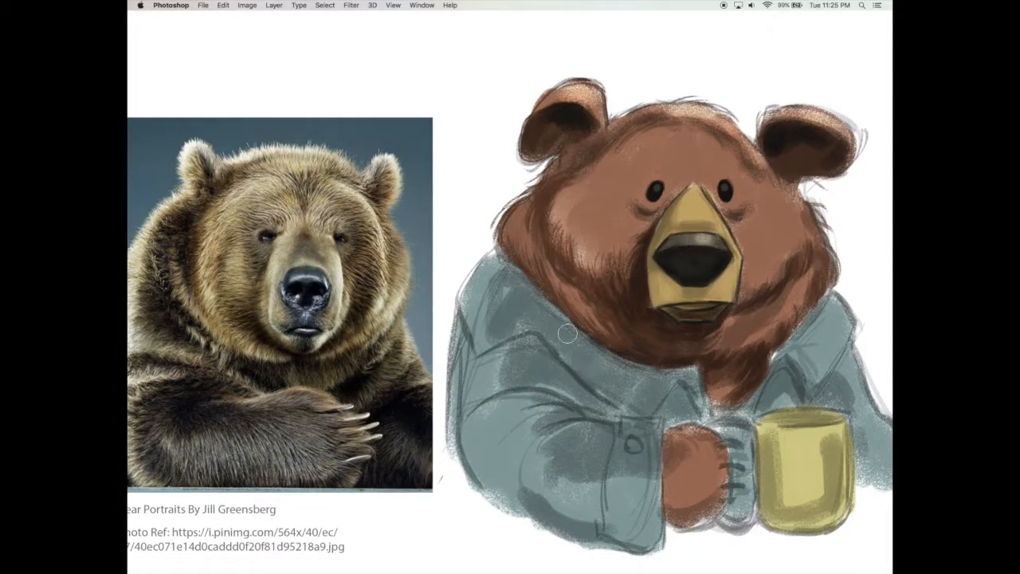
{"action": "left_click_drag", "start_coordinate": [523, 212], "coordinate": [511, 253]}
{"action": "left_click_drag", "start_coordinate": [644, 119], "coordinate": [692, 114]}
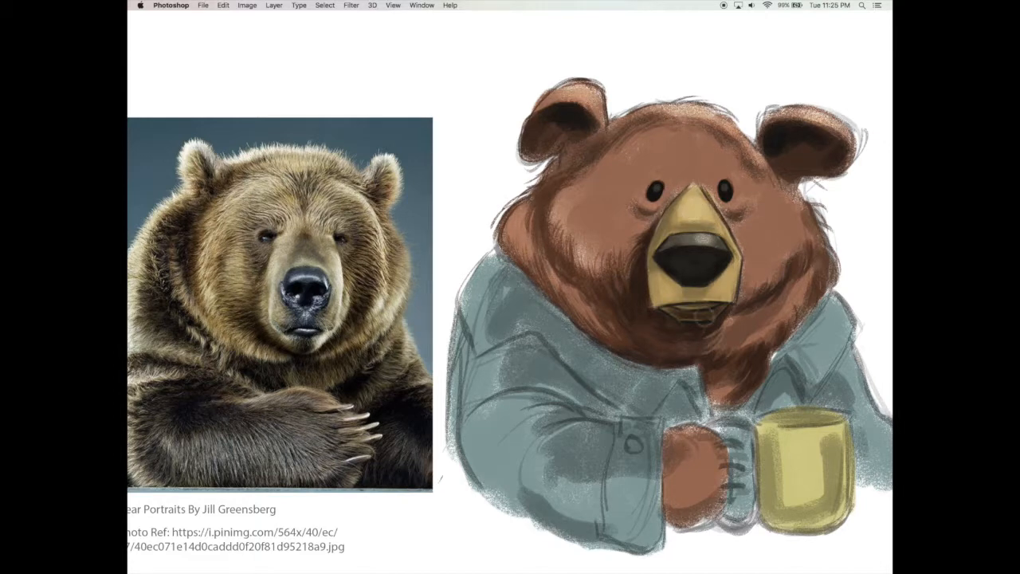
{"action": "key", "text": "Tab"}
{"action": "key", "text": "Tab"}
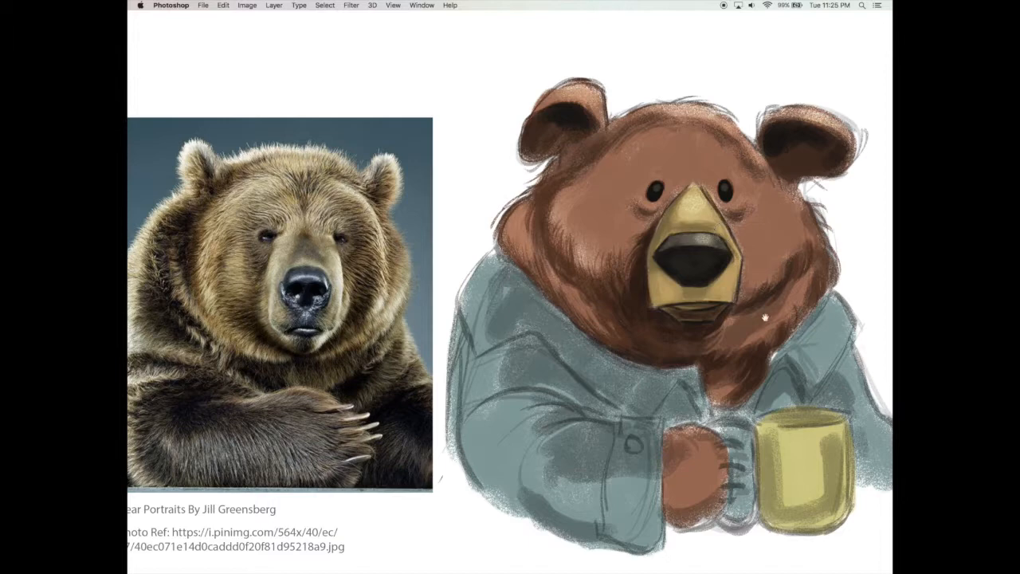
- Paint gray Overlay highlights on the jacket's shoulder, sleeve, cuff and collar, then save the document
{"action": "left_click_drag", "start_coordinate": [736, 419], "coordinate": [736, 415]}
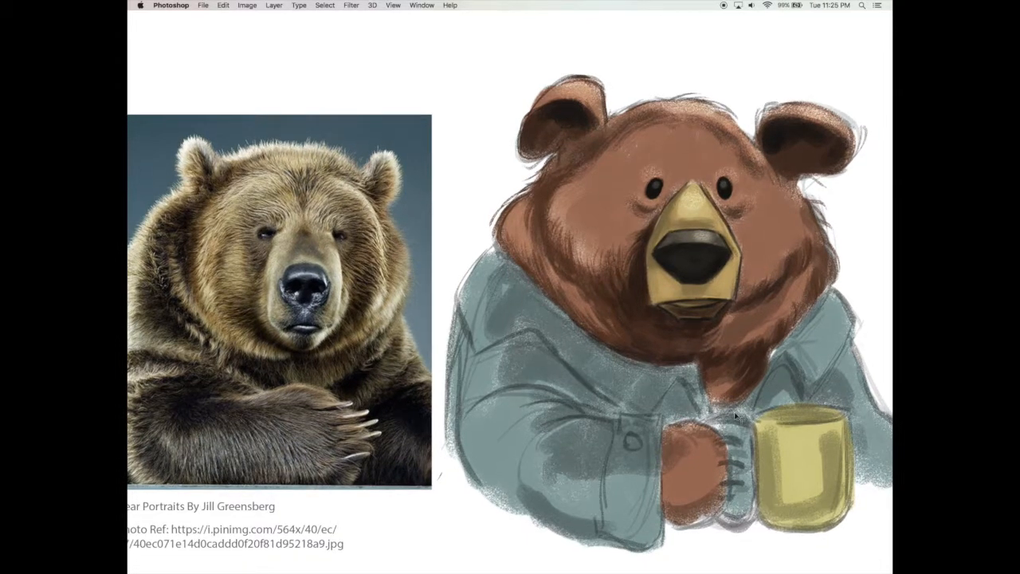
{"action": "left_click_drag", "start_coordinate": [722, 337], "coordinate": [721, 336]}
{"action": "left_click_drag", "start_coordinate": [486, 266], "coordinate": [470, 312]}
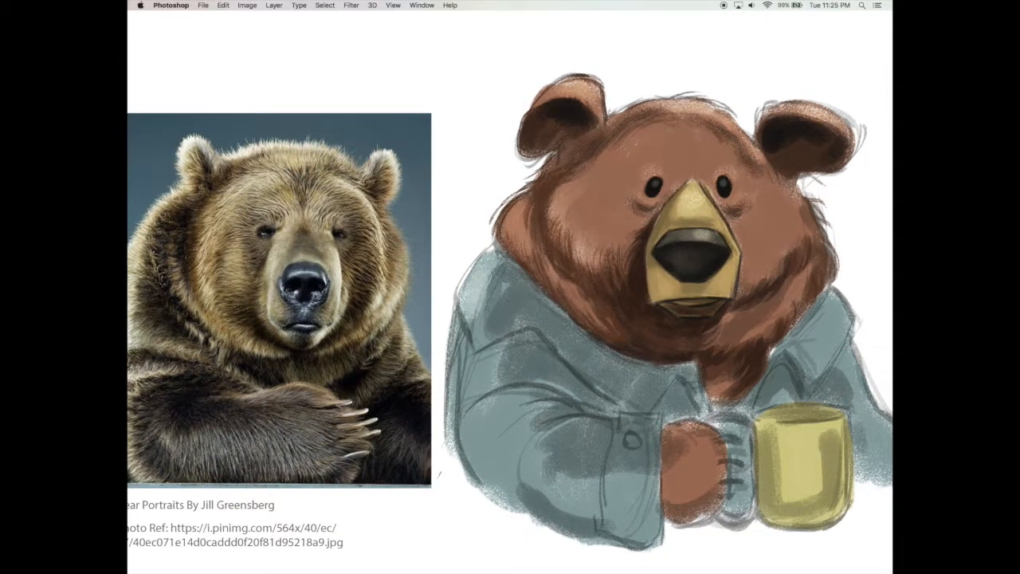
{"action": "key", "text": "Tab"}
{"action": "key", "text": "Tab"}
{"action": "key", "text": "Tab"}
{"action": "key", "text": "Tab"}
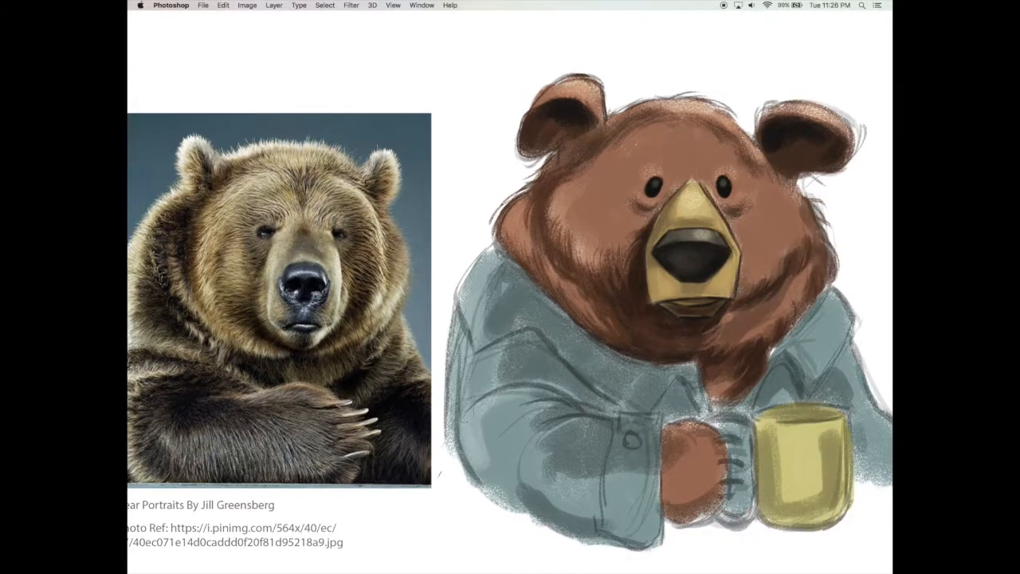
{"action": "left_click_drag", "start_coordinate": [488, 383], "coordinate": [539, 486]}
{"action": "left_click_drag", "start_coordinate": [617, 466], "coordinate": [617, 519]}
{"action": "left_click_drag", "start_coordinate": [745, 397], "coordinate": [693, 386]}
{"action": "key", "text": "super+s"}
{"action": "left_click", "coordinate": [692, 386], "text": "alt"}
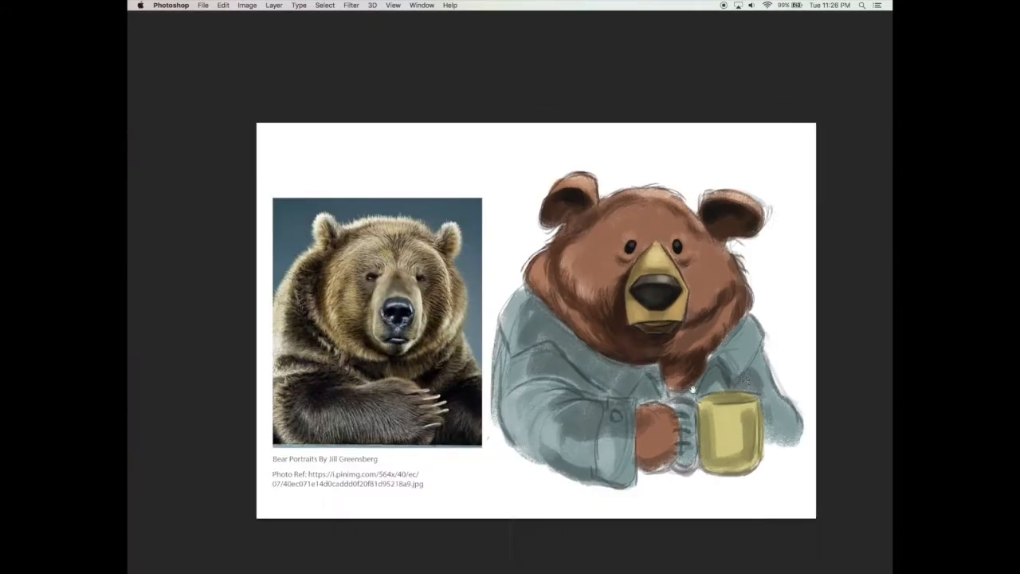
{"action": "key", "text": "Tab"}
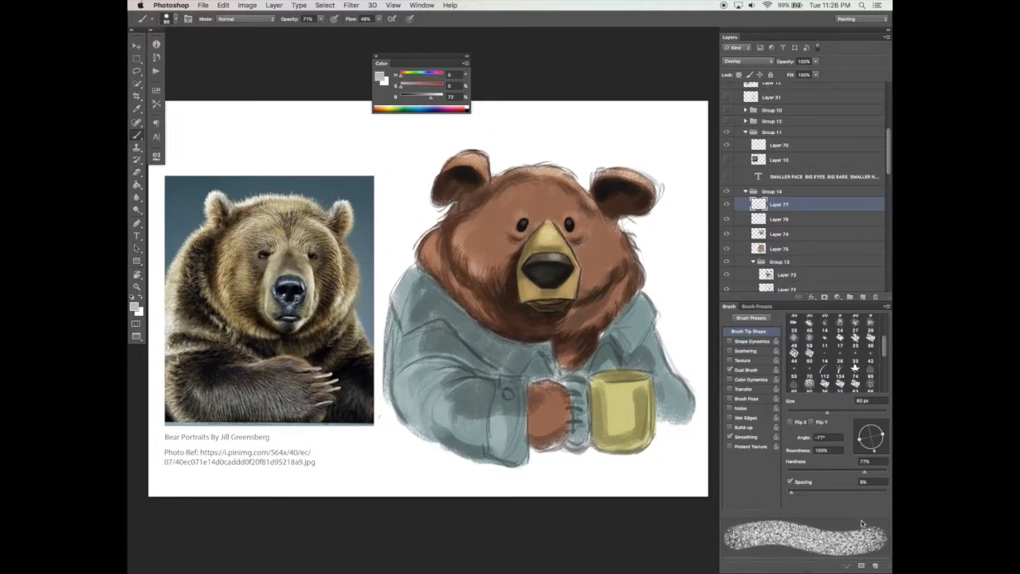
- Create a new layer and paint a highlight down the front of the mug
{"action": "left_click", "coordinate": [862, 296]}
{"action": "scroll", "coordinate": [635, 345], "scroll_direction": "down", "scroll_amount": 1}
{"action": "left_click_drag", "start_coordinate": [611, 381], "coordinate": [612, 410]}
- Add a Multiply layer above Layer 77 and paint red blush spots on both cheeks with a larger brush
{"action": "left_click", "coordinate": [779, 220]}
{"action": "left_click", "coordinate": [862, 296]}
{"action": "left_click", "coordinate": [748, 62]}
{"action": "left_click", "coordinate": [431, 84]}
{"action": "key", "text": "bracketright"}
{"action": "key", "text": "bracketright"}
{"action": "key", "text": "bracketright"}
{"action": "left_click_drag", "start_coordinate": [483, 230], "coordinate": [491, 224]}
{"action": "left_click_drag", "start_coordinate": [594, 231], "coordinate": [602, 230]}
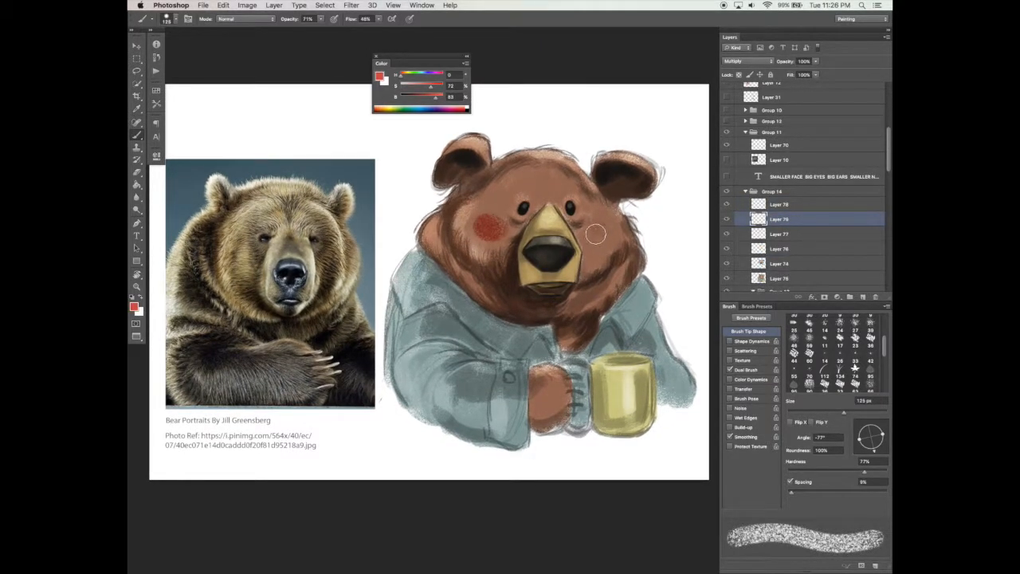
- Lower the blush layer's opacity to 33%
{"action": "left_click", "coordinate": [755, 61]}
{"action": "left_click", "coordinate": [817, 63]}
{"action": "left_click", "coordinate": [816, 61]}
{"action": "left_click_drag", "start_coordinate": [816, 71], "coordinate": [786, 72]}
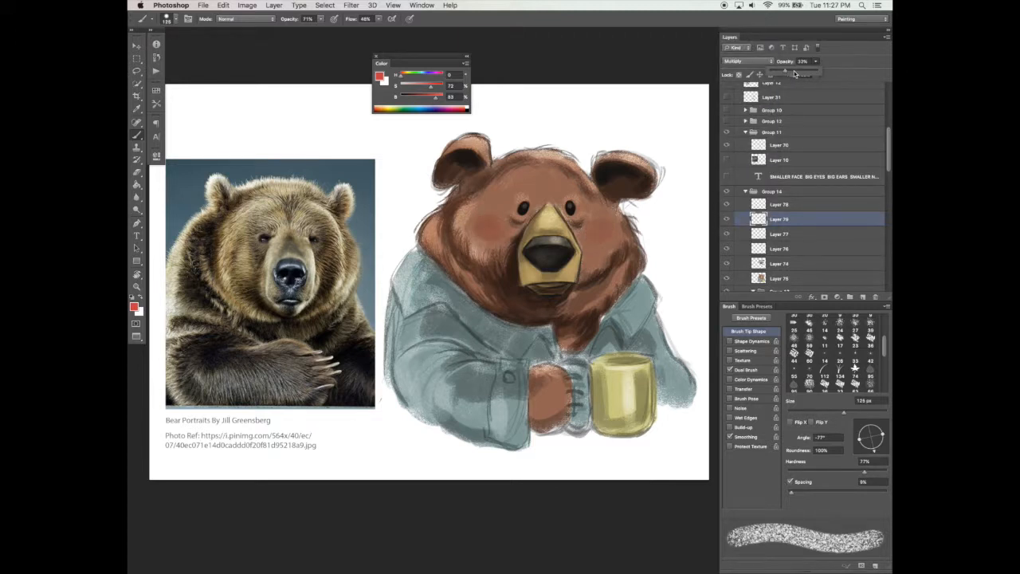
{"action": "left_click", "coordinate": [690, 404]}
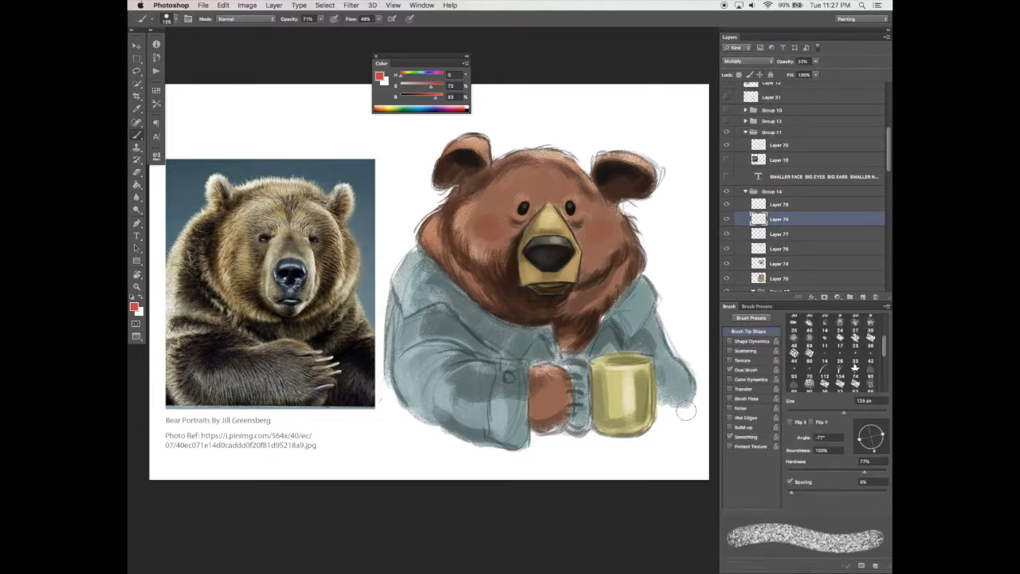
- Create a new layer and flatten the brush tip to 4% roundness at a near-vertical angle with Shape Dynamics enabled
{"action": "left_click", "coordinate": [862, 297]}
{"action": "left_click", "coordinate": [751, 341]}
{"action": "left_click", "coordinate": [749, 331]}
{"action": "left_click_drag", "start_coordinate": [880, 437], "coordinate": [871, 455]}
{"action": "left_click", "coordinate": [757, 370]}
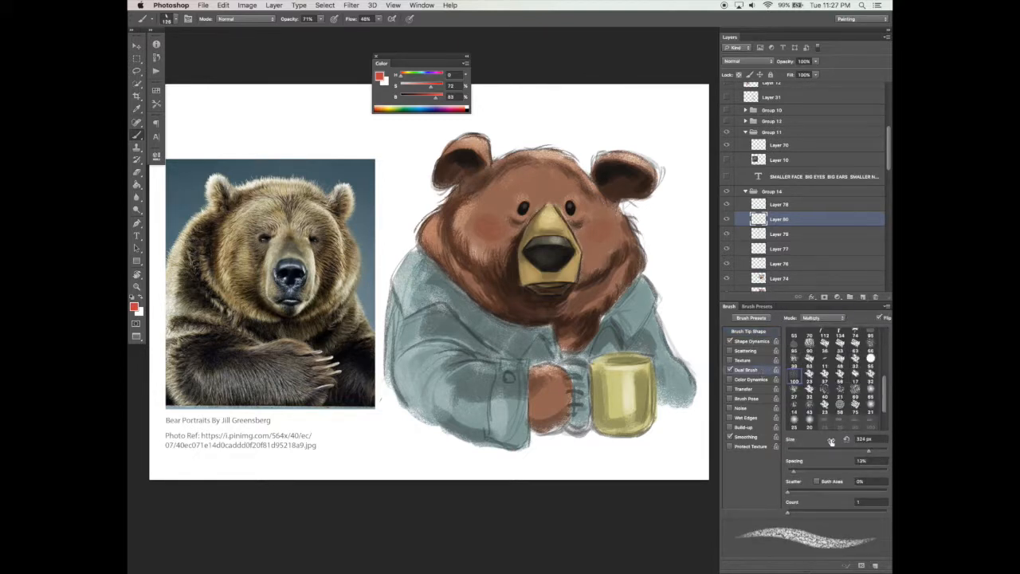
{"action": "left_click", "coordinate": [749, 331]}
{"action": "left_click", "coordinate": [608, 163], "text": "alt"}
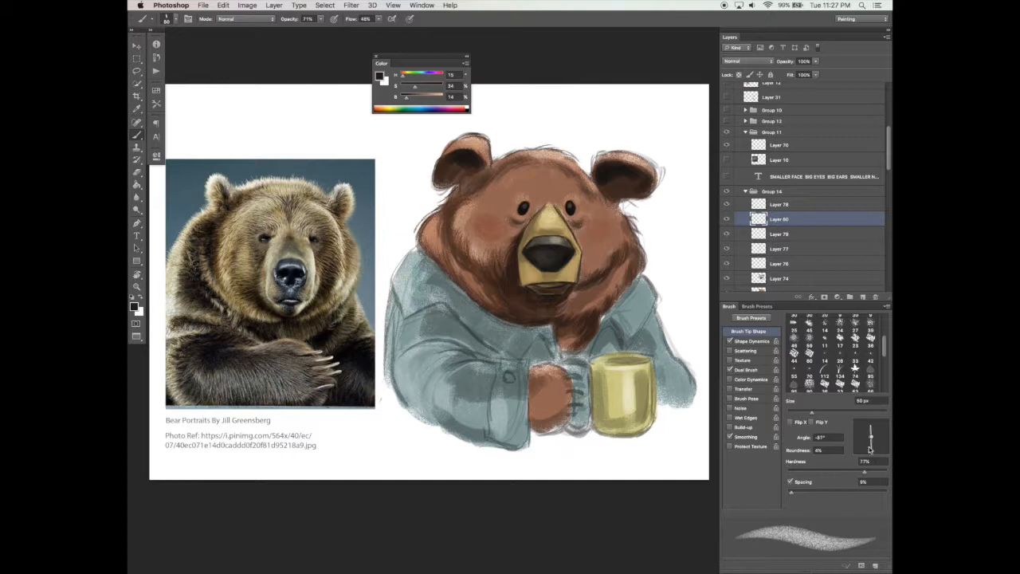
{"action": "left_click", "coordinate": [753, 370]}
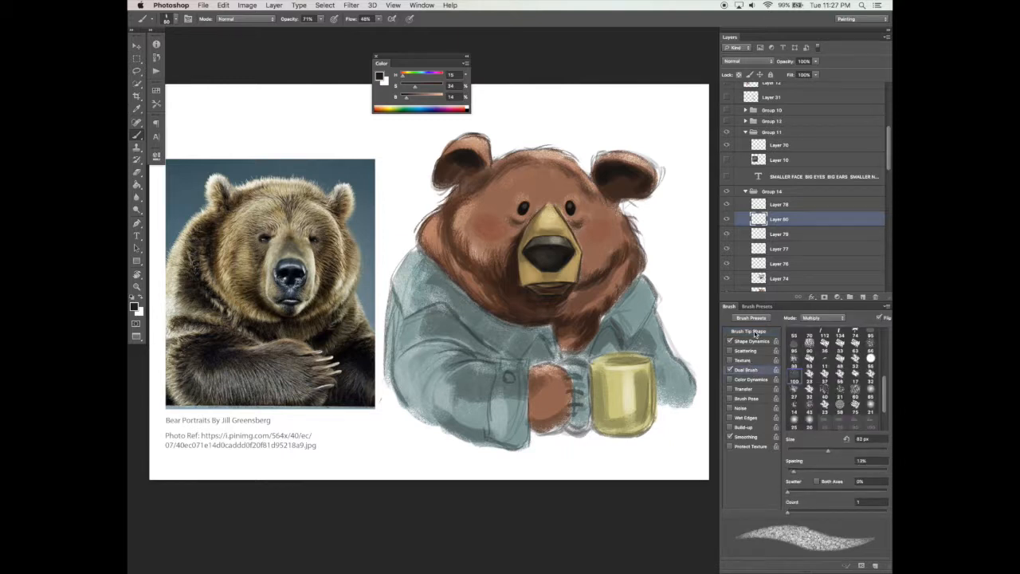
{"action": "left_click", "coordinate": [751, 332]}
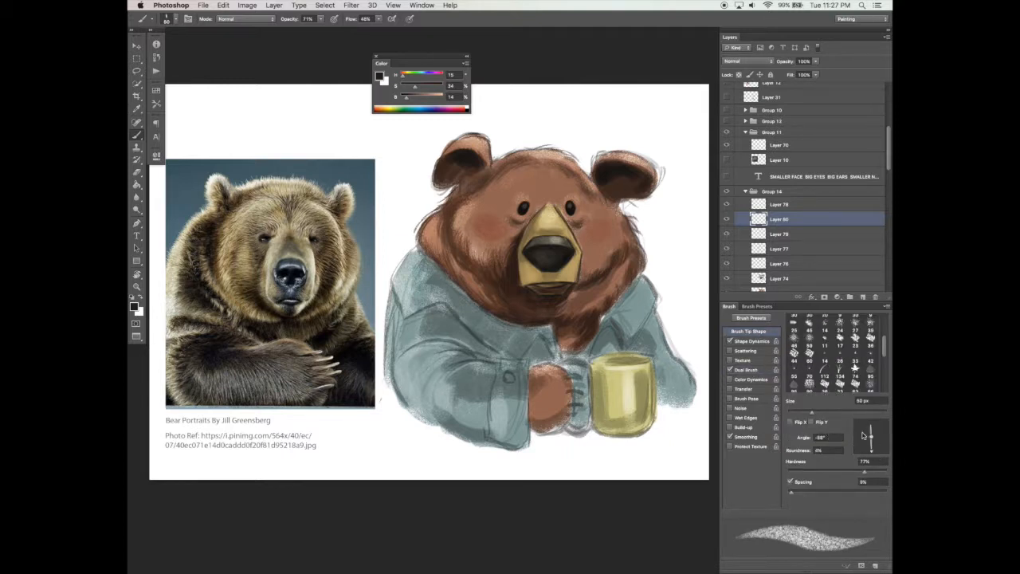
- Shrink the brush, set its hardness to 100%, sample a near-black color from the ear and raise the flow
{"action": "key", "text": "bracketleft"}
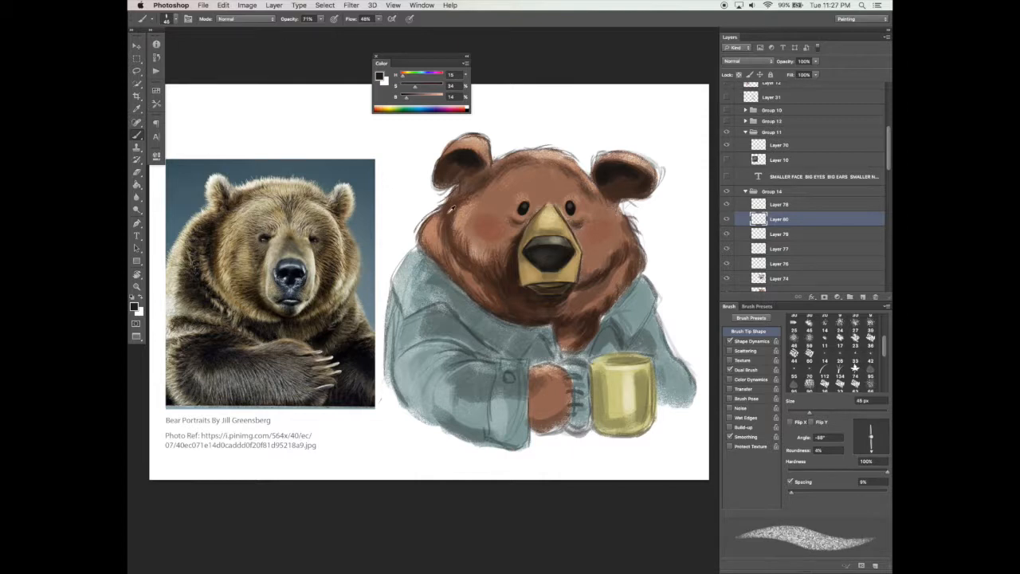
{"action": "left_click", "coordinate": [472, 159], "text": "alt"}
{"action": "left_click", "coordinate": [378, 18]}
{"action": "left_click_drag", "start_coordinate": [382, 28], "coordinate": [405, 35]}
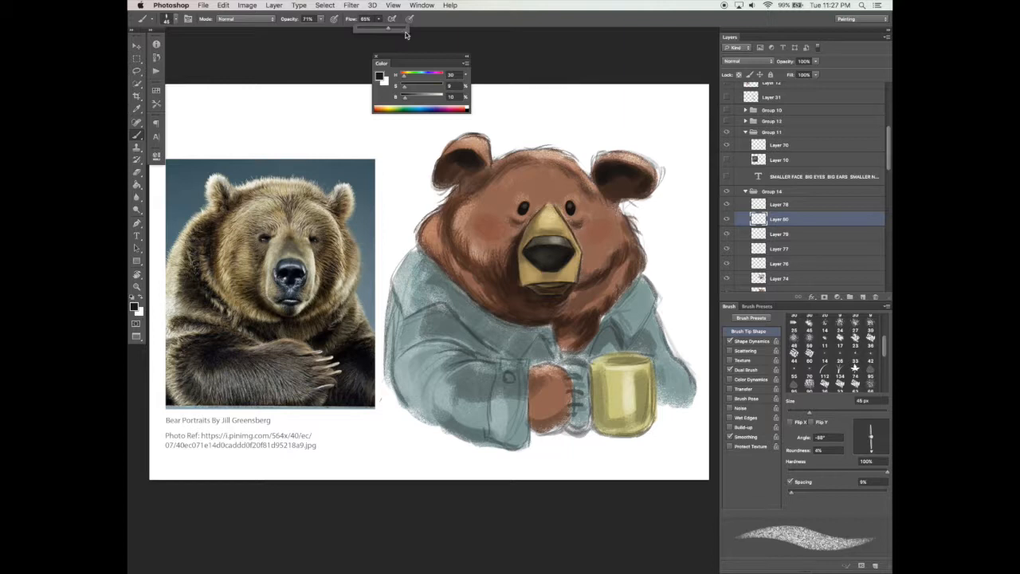
{"action": "key", "text": "Return"}
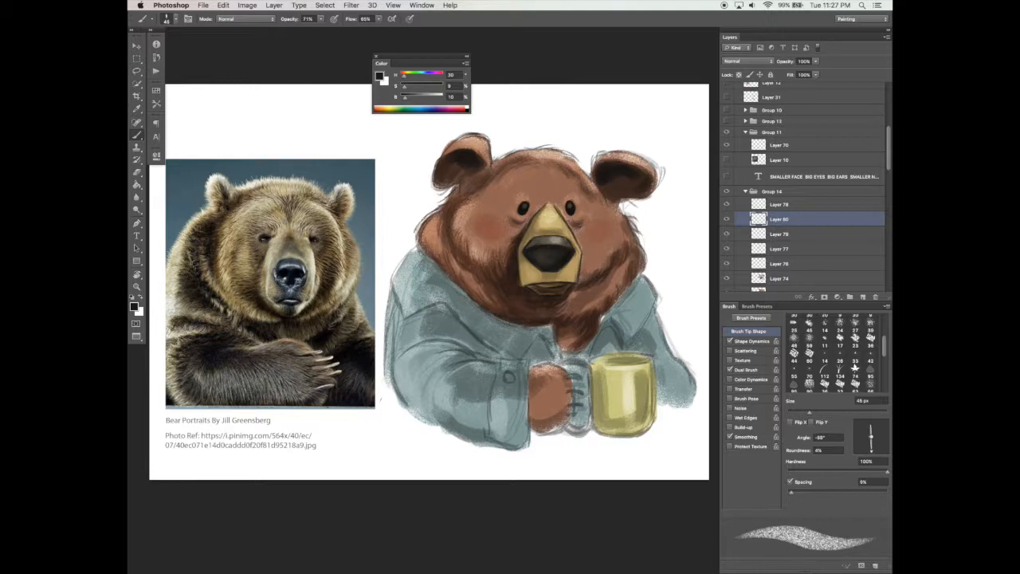
- Disable Shape Dynamics and paint the inner collar areas on both sides of the neck with sampled jacket colors
{"action": "left_click", "coordinate": [729, 341]}
{"action": "left_click", "coordinate": [476, 338], "text": "alt"}
{"action": "left_click", "coordinate": [442, 328], "text": "alt"}
{"action": "key", "text": "bracketright"}
{"action": "key", "text": "bracketright"}
{"action": "key", "text": "bracketright"}
{"action": "left_click", "coordinate": [441, 302], "text": "alt"}
{"action": "key", "text": "bracketleft"}
{"action": "key", "text": "bracketleft"}
{"action": "key", "text": "bracketleft"}
{"action": "left_click_drag", "start_coordinate": [529, 343], "coordinate": [556, 355]}
{"action": "left_click_drag", "start_coordinate": [590, 355], "coordinate": [622, 351]}
- Darken the jacket color and deepen the shadows inside both collar flaps
{"action": "left_click_drag", "start_coordinate": [419, 97], "coordinate": [407, 95]}
{"action": "left_click_drag", "start_coordinate": [529, 353], "coordinate": [550, 357]}
{"action": "mouse_move", "coordinate": [617, 330]}
{"action": "left_mouse_down"}
{"action": "mouse_move", "coordinate": [593, 355]}
{"action": "mouse_move", "coordinate": [602, 353]}
{"action": "left_mouse_up"}
{"action": "left_click_drag", "start_coordinate": [542, 338], "coordinate": [533, 355]}
- Repaint the mug's rim with a sampled mug yellow and a smaller brush
{"action": "left_click", "coordinate": [630, 389], "text": "alt"}
{"action": "key", "text": "bracketleft"}
{"action": "key", "text": "bracketleft"}
{"action": "key", "text": "bracketleft"}
{"action": "key", "text": "bracketleft"}
{"action": "left_click_drag", "start_coordinate": [595, 359], "coordinate": [644, 356]}
- Darken both edges of the sleeve cuff with a sampled jacket shadow color and sample the paw's brown
{"action": "left_click", "coordinate": [615, 343], "text": "alt"}
{"action": "left_click", "coordinate": [636, 346], "text": "alt"}
{"action": "left_click", "coordinate": [607, 345], "text": "alt"}
{"action": "key", "text": "bracketleft"}
{"action": "mouse_move", "coordinate": [495, 366]}
{"action": "left_mouse_down"}
{"action": "mouse_move", "coordinate": [520, 327]}
{"action": "mouse_move", "coordinate": [488, 440]}
{"action": "left_mouse_up"}
{"action": "left_click_drag", "start_coordinate": [529, 385], "coordinate": [530, 428]}
{"action": "left_click", "coordinate": [538, 418], "text": "alt"}
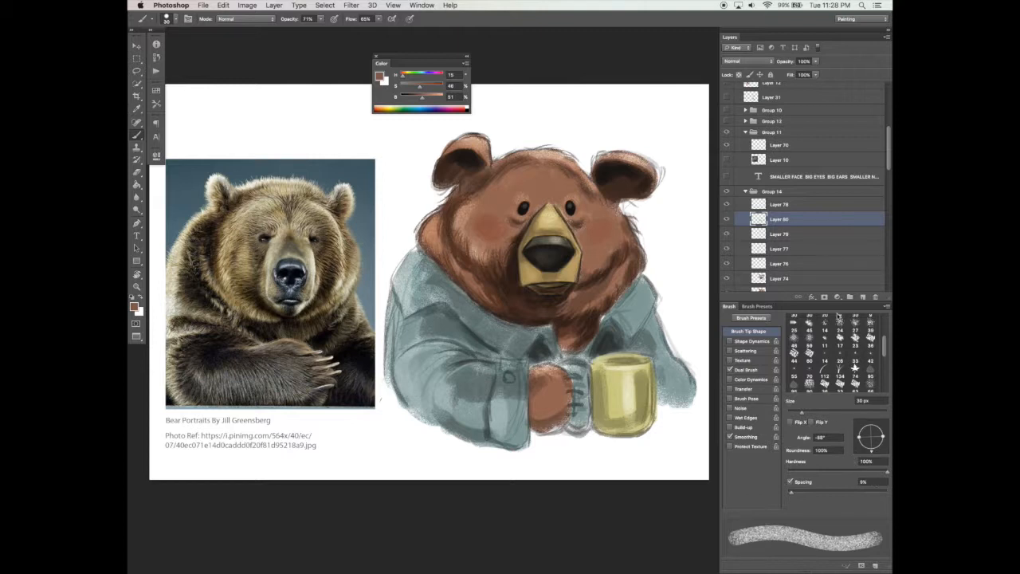
- Create a new layer and set up a near-black 40 px outlining brush with 20% roundness and Shape Dynamics
{"action": "left_click", "coordinate": [863, 297]}
{"action": "left_click_drag", "start_coordinate": [882, 437], "coordinate": [860, 453]}
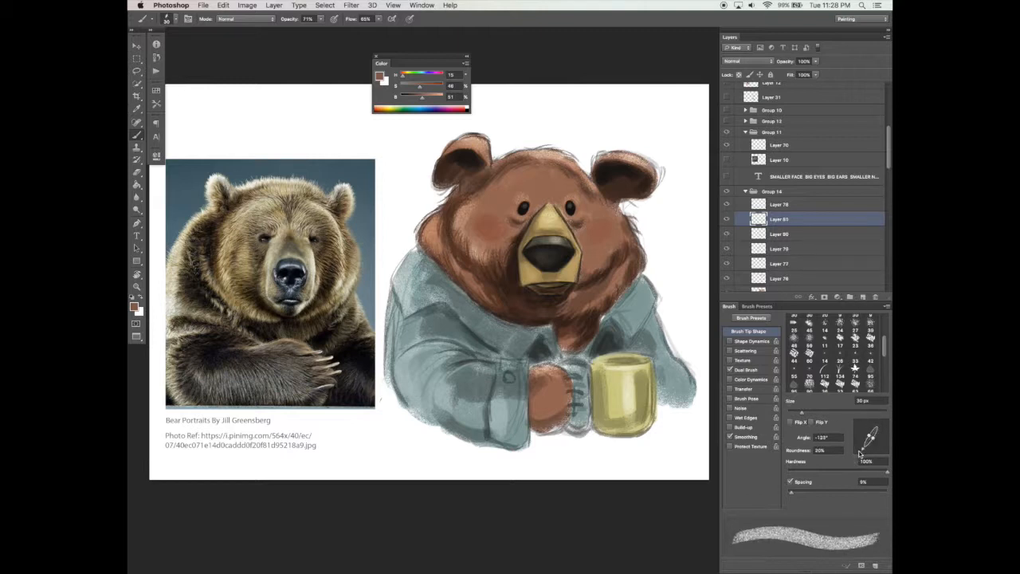
{"action": "left_click", "coordinate": [751, 341]}
{"action": "left_click", "coordinate": [567, 253], "text": "alt"}
{"action": "key", "text": "bracketright"}
{"action": "key", "text": "bracketright"}
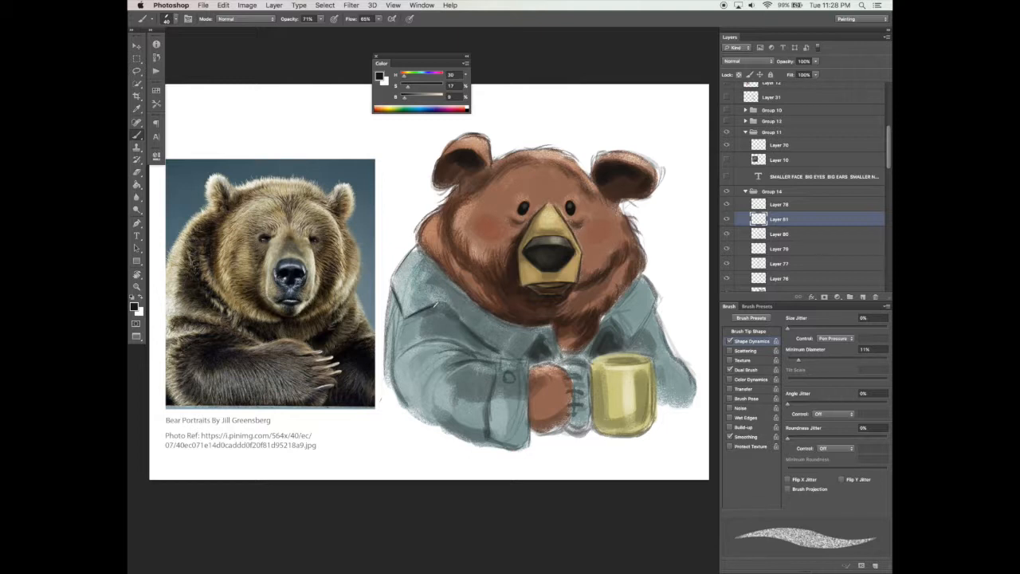
- Outline both jacket collar flaps in near-black, rotating the brush tip to follow the edges
{"action": "left_click", "coordinate": [765, 332]}
{"action": "left_click", "coordinate": [879, 446]}
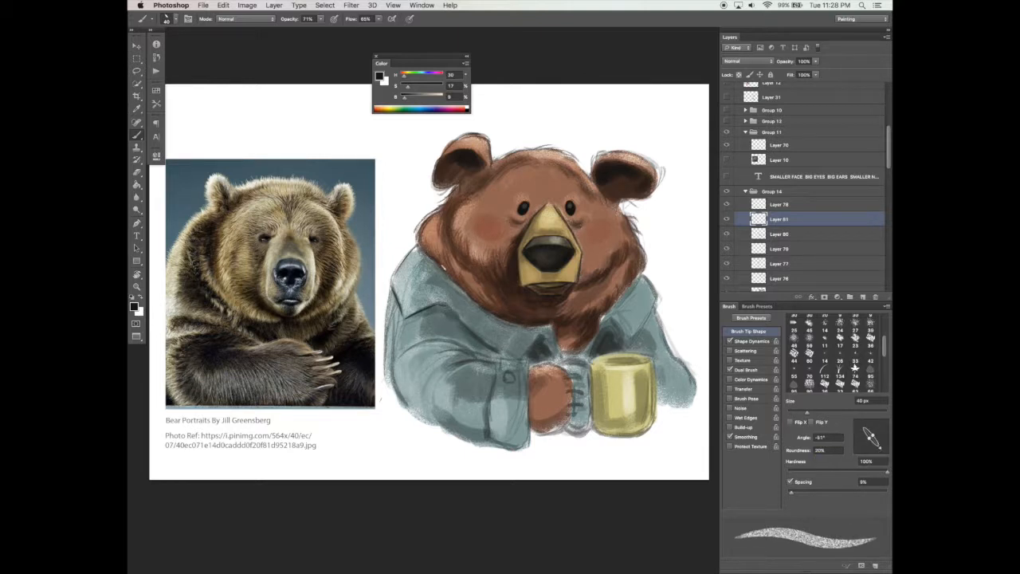
{"action": "left_click", "coordinate": [878, 449]}
{"action": "mouse_move", "coordinate": [545, 337]}
{"action": "left_mouse_down"}
{"action": "mouse_move", "coordinate": [524, 356]}
{"action": "mouse_move", "coordinate": [555, 358]}
{"action": "mouse_move", "coordinate": [610, 316]}
{"action": "left_mouse_up"}
{"action": "left_click", "coordinate": [875, 452]}
{"action": "left_click_drag", "start_coordinate": [605, 316], "coordinate": [644, 277]}
{"action": "left_click_drag", "start_coordinate": [655, 288], "coordinate": [629, 344]}
- Outline the sleeve cuff, its button and the adjacent sleeve fold in near-black
{"action": "left_click_drag", "start_coordinate": [498, 361], "coordinate": [526, 360]}
{"action": "left_click_drag", "start_coordinate": [527, 361], "coordinate": [529, 431]}
{"action": "left_click_drag", "start_coordinate": [496, 362], "coordinate": [486, 438]}
{"action": "left_click_drag", "start_coordinate": [504, 379], "coordinate": [512, 383]}
{"action": "left_click_drag", "start_coordinate": [448, 370], "coordinate": [487, 359]}
- Outline the paw and the details between the paw and the mug in near-black
{"action": "mouse_move", "coordinate": [589, 364]}
{"action": "left_mouse_down"}
{"action": "mouse_move", "coordinate": [591, 409]}
{"action": "mouse_move", "coordinate": [582, 379]}
{"action": "left_mouse_up"}
{"action": "left_click_drag", "start_coordinate": [566, 384], "coordinate": [585, 394]}
{"action": "left_click_drag", "start_coordinate": [532, 434], "coordinate": [567, 424]}
{"action": "left_click_drag", "start_coordinate": [533, 372], "coordinate": [566, 366]}
{"action": "left_click_drag", "start_coordinate": [562, 362], "coordinate": [585, 368]}
{"action": "left_click_drag", "start_coordinate": [567, 424], "coordinate": [590, 433]}
- Outline the mug's base, side and rim, and darken its opening in near-black
{"action": "left_click_drag", "start_coordinate": [593, 430], "coordinate": [643, 436]}
{"action": "left_click_drag", "start_coordinate": [655, 364], "coordinate": [656, 408]}
{"action": "left_click_drag", "start_coordinate": [601, 360], "coordinate": [642, 359]}
{"action": "left_click_drag", "start_coordinate": [607, 362], "coordinate": [641, 362]}
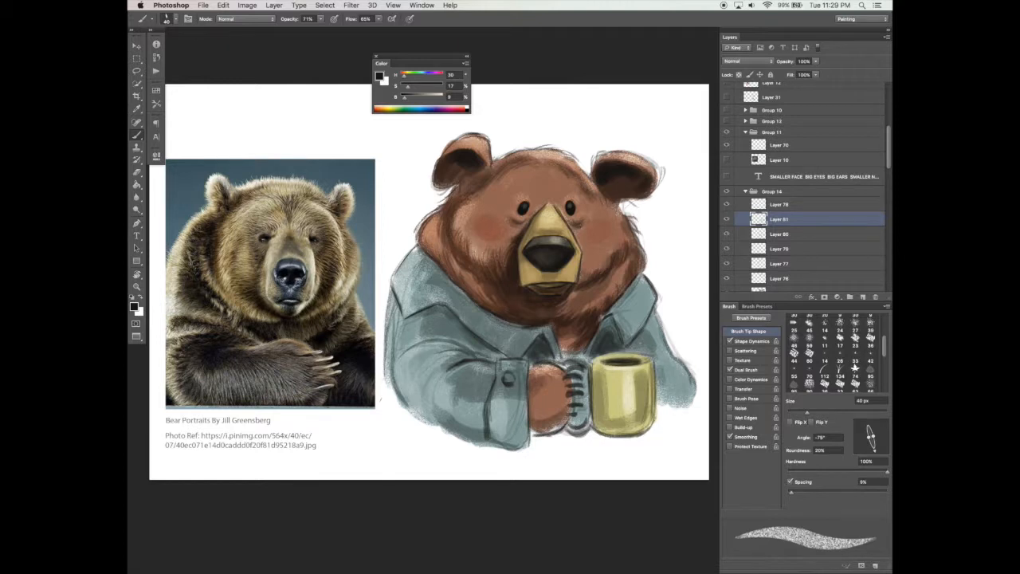
- Touch up the cuff button and the area beside the paw with sampled jacket color, and the mug's handle with mug yellow
{"action": "left_click", "coordinate": [424, 335], "text": "alt"}
{"action": "left_click_drag", "start_coordinate": [874, 450], "coordinate": [859, 445]}
{"action": "left_click_drag", "start_coordinate": [507, 376], "coordinate": [512, 380]}
{"action": "mouse_move", "coordinate": [568, 366]}
{"action": "left_mouse_down"}
{"action": "mouse_move", "coordinate": [583, 369]}
{"action": "mouse_move", "coordinate": [580, 379]}
{"action": "left_mouse_up"}
{"action": "left_click_drag", "start_coordinate": [568, 384], "coordinate": [582, 386]}
{"action": "left_click", "coordinate": [629, 386], "text": "alt"}
{"action": "left_click_drag", "start_coordinate": [570, 426], "coordinate": [591, 425]}
- Disable Shape Dynamics and touch up the gap between the collar and the paw with sampled colors
{"action": "left_click", "coordinate": [550, 354], "text": "alt"}
{"action": "left_click", "coordinate": [729, 341]}
{"action": "mouse_move", "coordinate": [552, 355]}
{"action": "left_mouse_down"}
{"action": "mouse_move", "coordinate": [575, 368]}
{"action": "mouse_move", "coordinate": [564, 363]}
{"action": "left_mouse_up"}
{"action": "left_click", "coordinate": [558, 347], "text": "alt"}
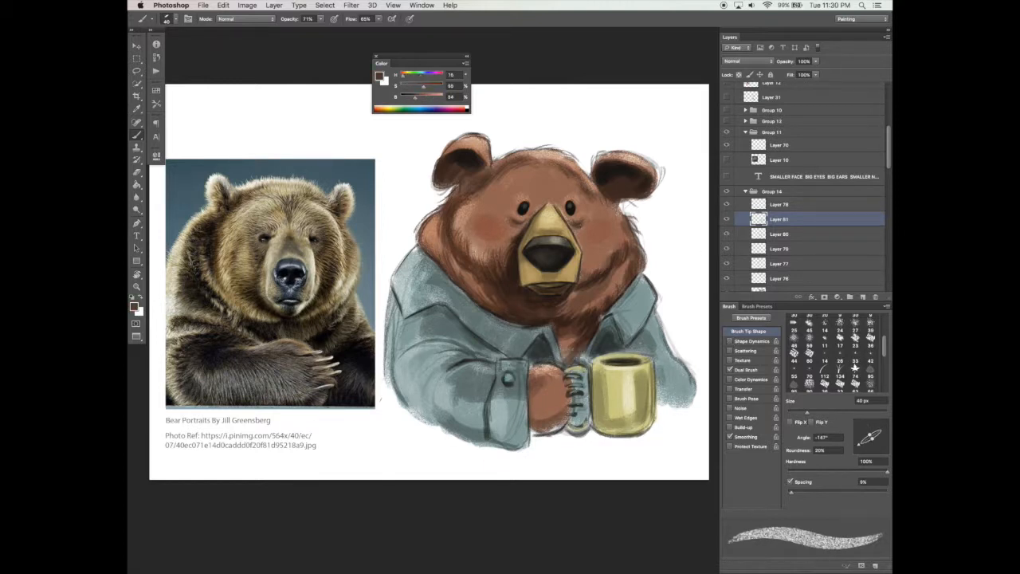
{"action": "left_click", "coordinate": [571, 335], "text": "alt"}
- Enlarge the brush to 61 px, adjust its tip angle and touch up the fur on the right-hand side of the head
{"action": "left_click", "coordinate": [752, 341]}
{"action": "left_click", "coordinate": [730, 341]}
{"action": "left_click", "coordinate": [749, 331]}
{"action": "left_click_drag", "start_coordinate": [859, 444], "coordinate": [874, 448]}
{"action": "left_click_drag", "start_coordinate": [807, 413], "coordinate": [817, 412]}
{"action": "left_click", "coordinate": [618, 239], "text": "alt"}
{"action": "mouse_move", "coordinate": [612, 211]}
{"action": "left_mouse_down"}
{"action": "mouse_move", "coordinate": [624, 252]}
{"action": "mouse_move", "coordinate": [624, 220]}
{"action": "left_mouse_up"}
{"action": "left_click_drag", "start_coordinate": [878, 437], "coordinate": [857, 441]}
- Create a new layer and paint the coffee surface inside the mug with sampled fur brown
{"action": "left_click", "coordinate": [863, 296]}
{"action": "left_click", "coordinate": [571, 209], "text": "alt"}
{"action": "left_click", "coordinate": [570, 335], "text": "alt"}
{"action": "left_click_drag", "start_coordinate": [603, 361], "coordinate": [640, 362]}
- Refine the coffee surface with lighter sampled browns and a nearly horizontal brush tip
{"action": "left_click", "coordinate": [505, 238], "text": "alt"}
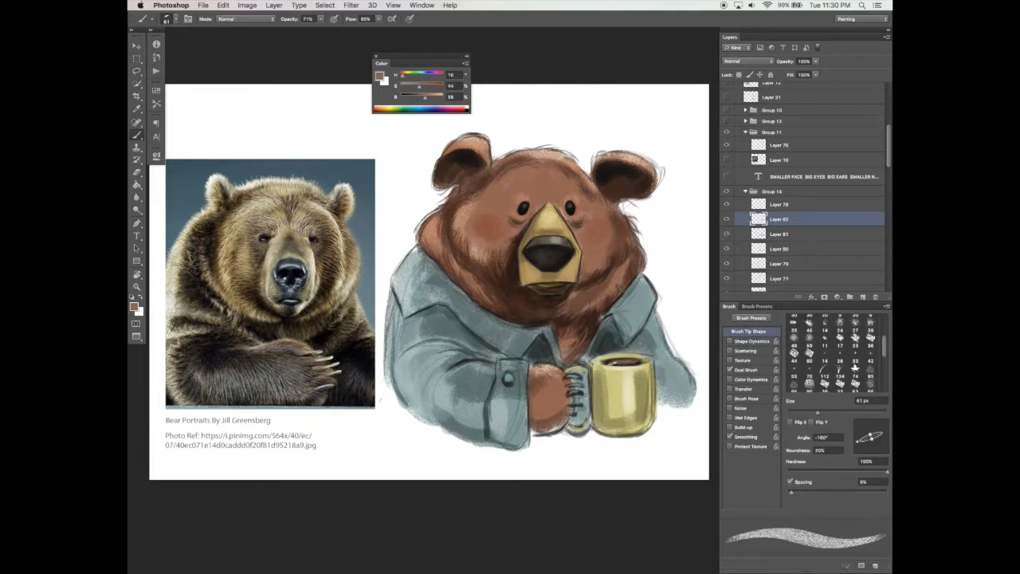
{"action": "left_click_drag", "start_coordinate": [857, 442], "coordinate": [857, 438]}
{"action": "left_click", "coordinate": [570, 208], "text": "alt"}
{"action": "left_click_drag", "start_coordinate": [607, 360], "coordinate": [637, 359]}
{"action": "left_click", "coordinate": [571, 335], "text": "alt"}
{"action": "left_click_drag", "start_coordinate": [605, 362], "coordinate": [633, 363]}
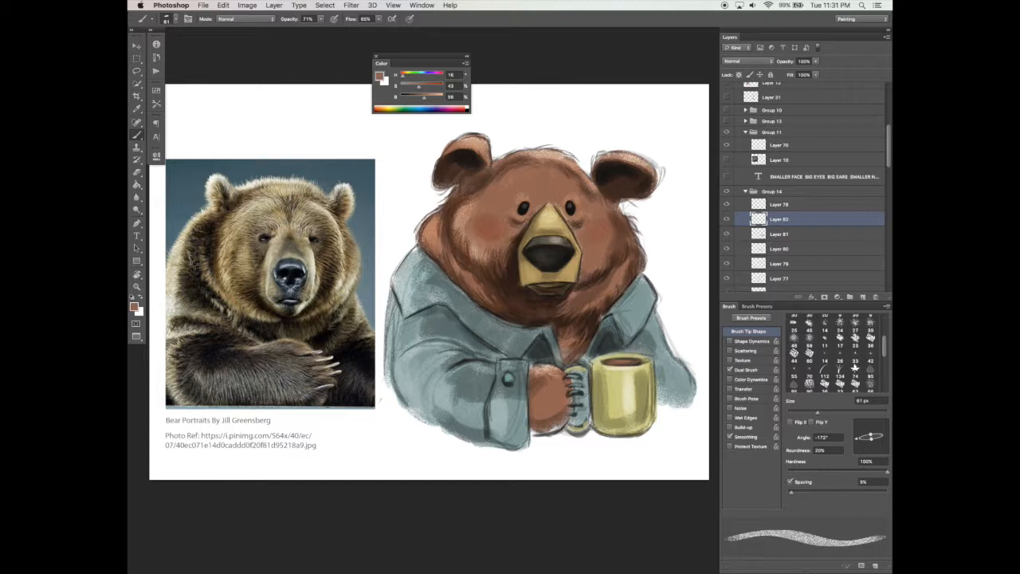
- Letter "I" and "MONDAY" on the mug in near-black with a thin, angled brush and Shape Dynamics enabled
{"action": "left_click", "coordinate": [754, 342]}
{"action": "left_click", "coordinate": [763, 331]}
{"action": "left_click_drag", "start_coordinate": [871, 452], "coordinate": [881, 450]}
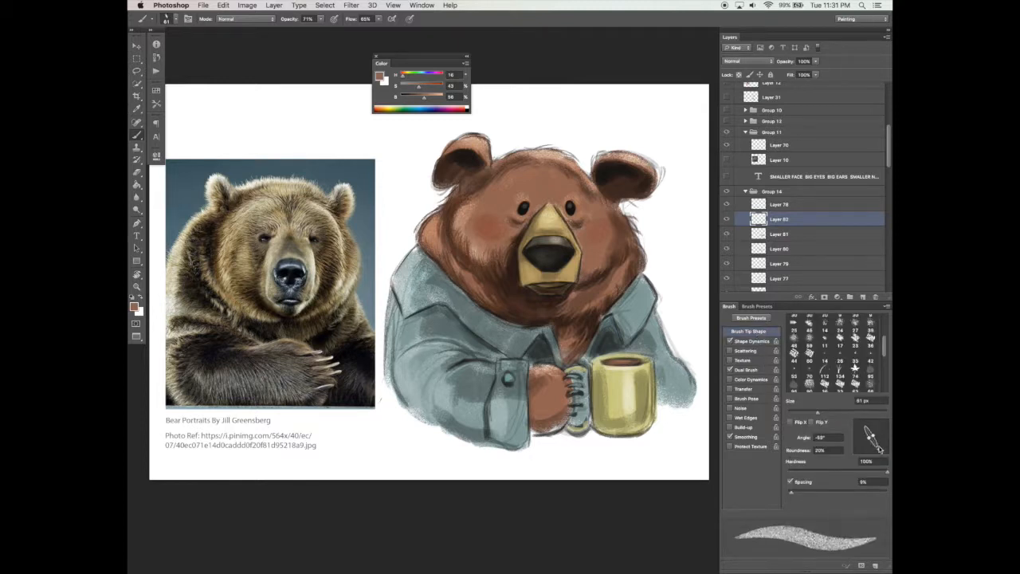
{"action": "left_click", "coordinate": [641, 298], "text": "alt"}
{"action": "left_click", "coordinate": [565, 252], "text": "alt"}
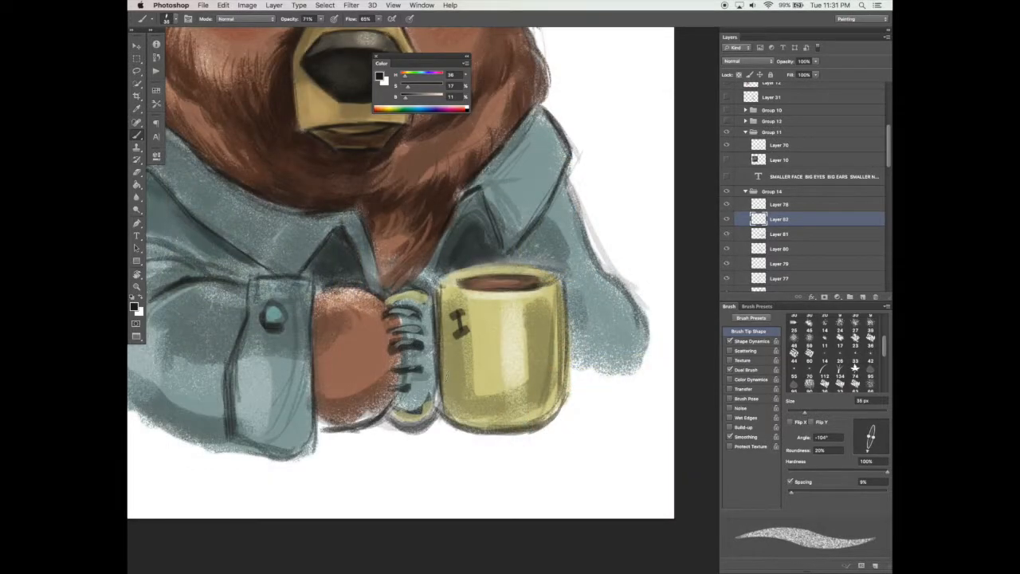
{"action": "mouse_move", "coordinate": [449, 373]}
{"action": "left_mouse_down"}
{"action": "mouse_move", "coordinate": [467, 361]}
{"action": "mouse_move", "coordinate": [473, 385]}
{"action": "mouse_move", "coordinate": [479, 361]}
{"action": "mouse_move", "coordinate": [481, 382]}
{"action": "mouse_move", "coordinate": [514, 359]}
{"action": "mouse_move", "coordinate": [522, 387]}
{"action": "mouse_move", "coordinate": [551, 380]}
{"action": "left_mouse_up"}
{"action": "left_click_drag", "start_coordinate": [538, 369], "coordinate": [555, 382]}
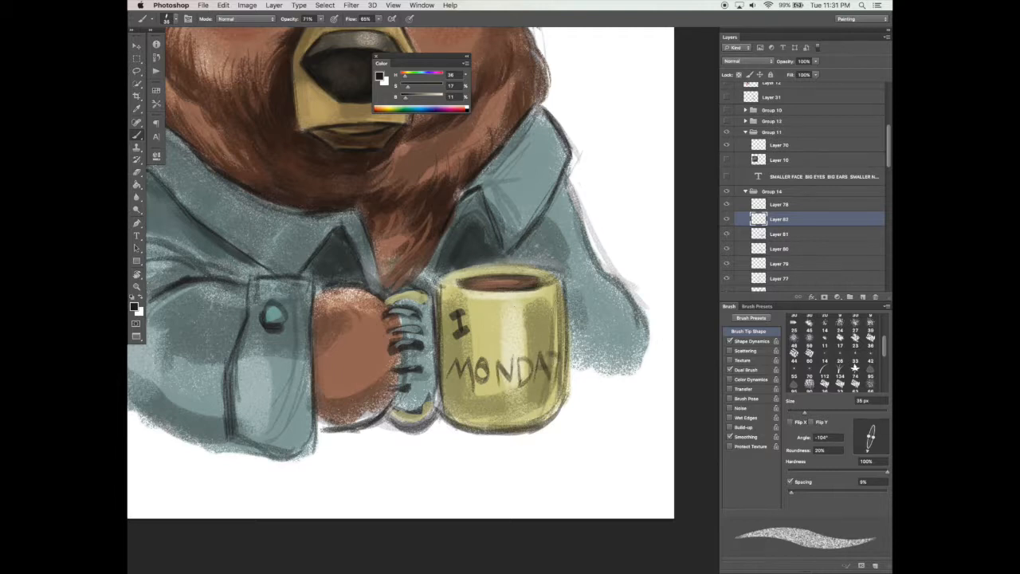
- Lasso the mug lettering, scale it down to about 74%, reposition it on the mug and deselect it
{"action": "key", "text": "v"}
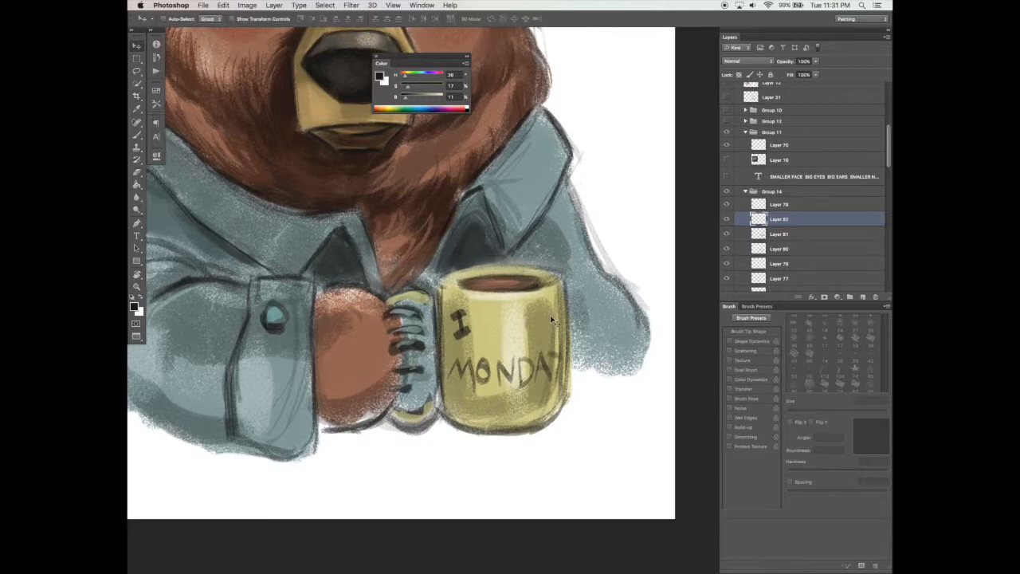
{"action": "key", "text": "l"}
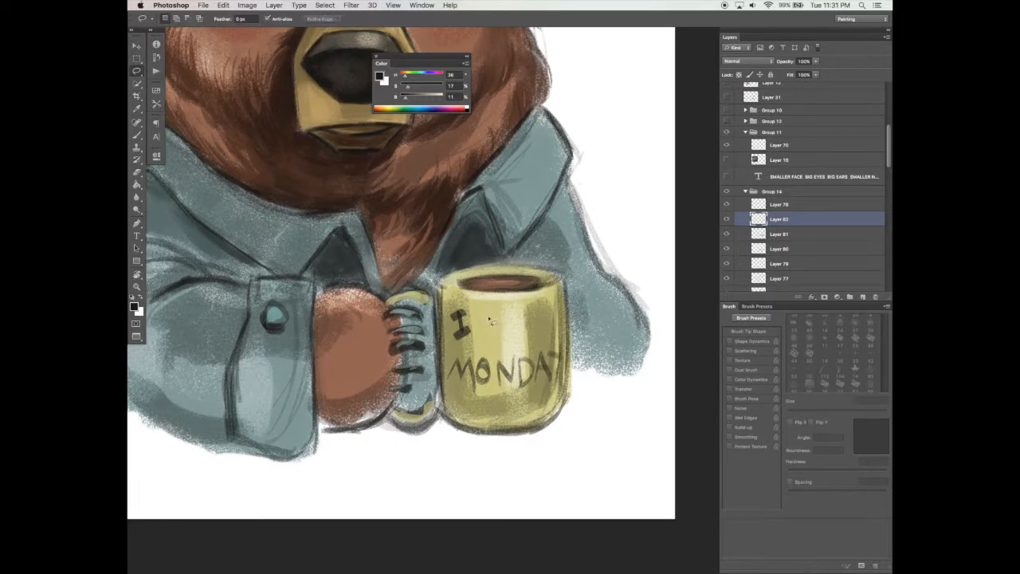
{"action": "mouse_move", "coordinate": [565, 339]}
{"action": "left_mouse_down"}
{"action": "mouse_move", "coordinate": [547, 410]}
{"action": "mouse_move", "coordinate": [507, 421]}
{"action": "left_mouse_up"}
{"action": "key", "text": "super+t"}
{"action": "left_click_drag", "start_coordinate": [571, 420], "coordinate": [538, 389]}
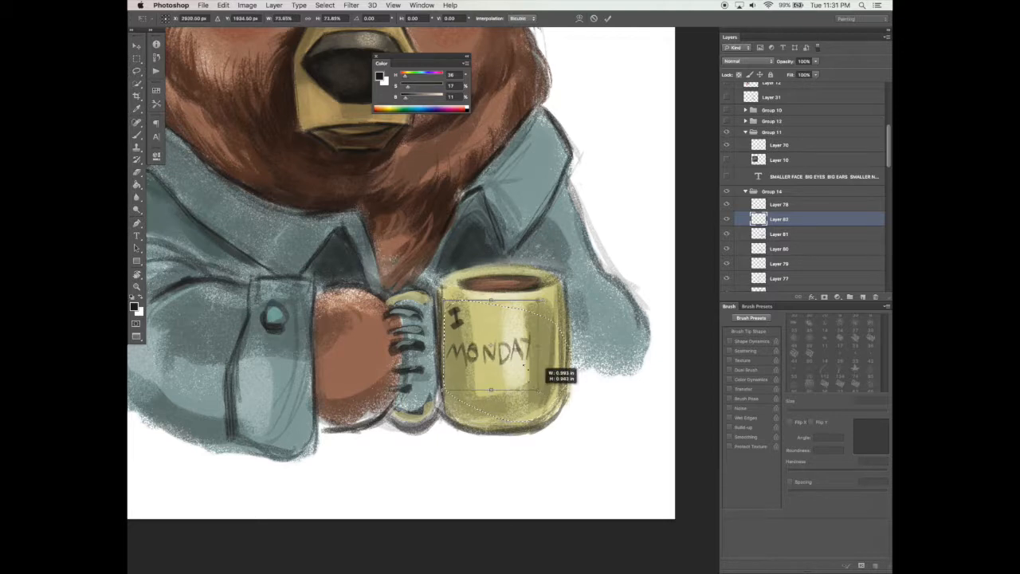
{"action": "key", "text": "Return"}
{"action": "key", "text": "v"}
{"action": "mouse_move", "coordinate": [522, 347]}
{"action": "left_mouse_down"}
{"action": "mouse_move", "coordinate": [539, 378]}
{"action": "mouse_move", "coordinate": [542, 348]}
{"action": "left_mouse_up"}
{"action": "key", "text": "super+d"}
- Add an "S" to the end of "MONDAY" using a 24 px brush
{"action": "key", "text": "b"}
{"action": "mouse_move", "coordinate": [543, 352]}
{"action": "left_mouse_down"}
{"action": "mouse_move", "coordinate": [538, 378]}
{"action": "mouse_move", "coordinate": [552, 351]}
{"action": "left_mouse_up"}
{"action": "key", "text": "super+z"}
{"action": "left_click_drag", "start_coordinate": [805, 412], "coordinate": [799, 412]}
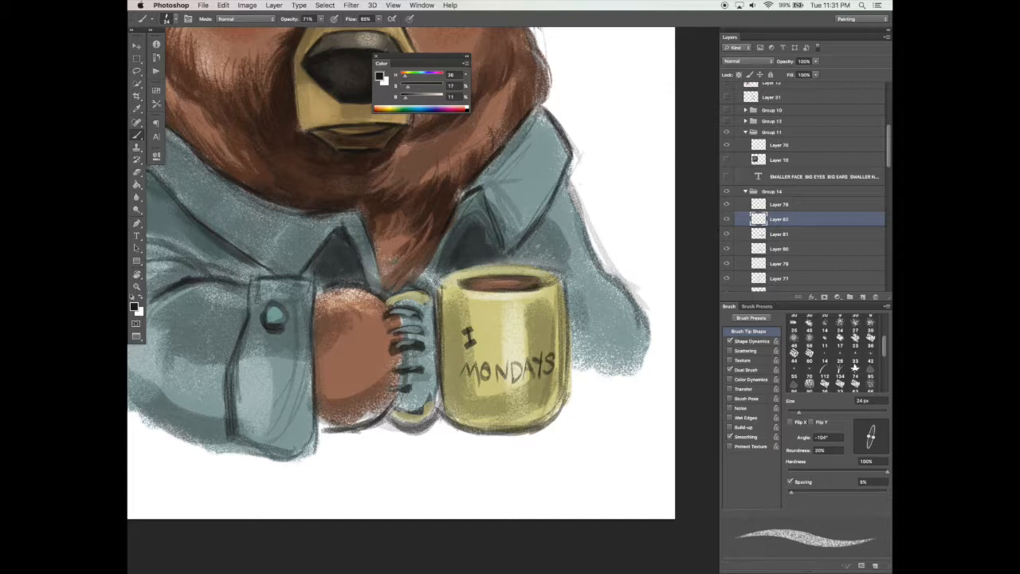
- Erase the thick letter "I" on the mug and redraw it with thinner strokes
{"action": "key", "text": "e"}
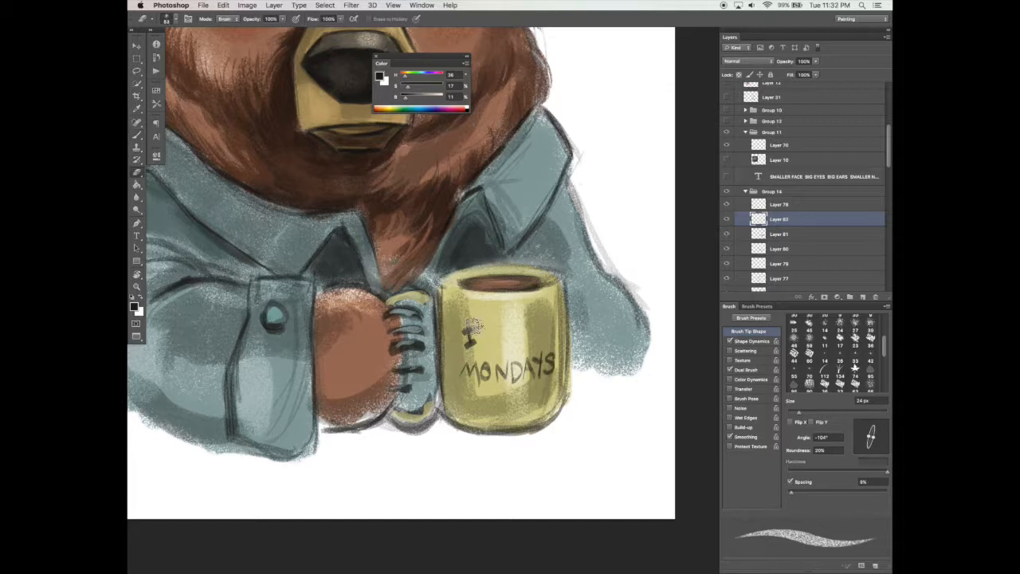
{"action": "left_click_drag", "start_coordinate": [471, 327], "coordinate": [469, 339]}
{"action": "key", "text": "b"}
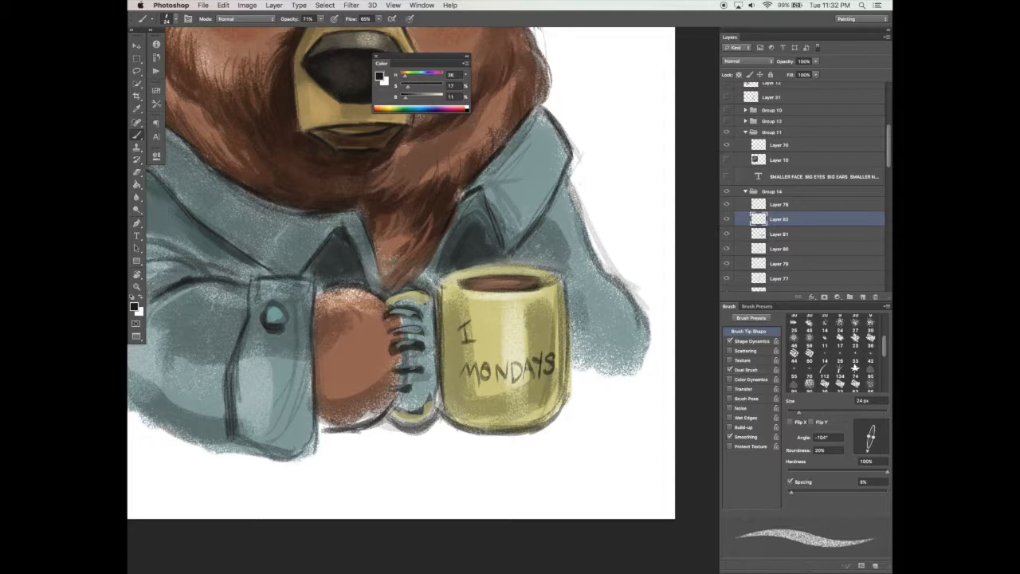
- Letter "H8" beside the "I", above "MONDAYS" on the mug
{"action": "left_click_drag", "start_coordinate": [501, 313], "coordinate": [495, 346]}
{"action": "mouse_move", "coordinate": [496, 334]}
{"action": "left_mouse_down"}
{"action": "mouse_move", "coordinate": [508, 329]}
{"action": "mouse_move", "coordinate": [508, 348]}
{"action": "mouse_move", "coordinate": [520, 336]}
{"action": "mouse_move", "coordinate": [521, 347]}
{"action": "left_mouse_up"}
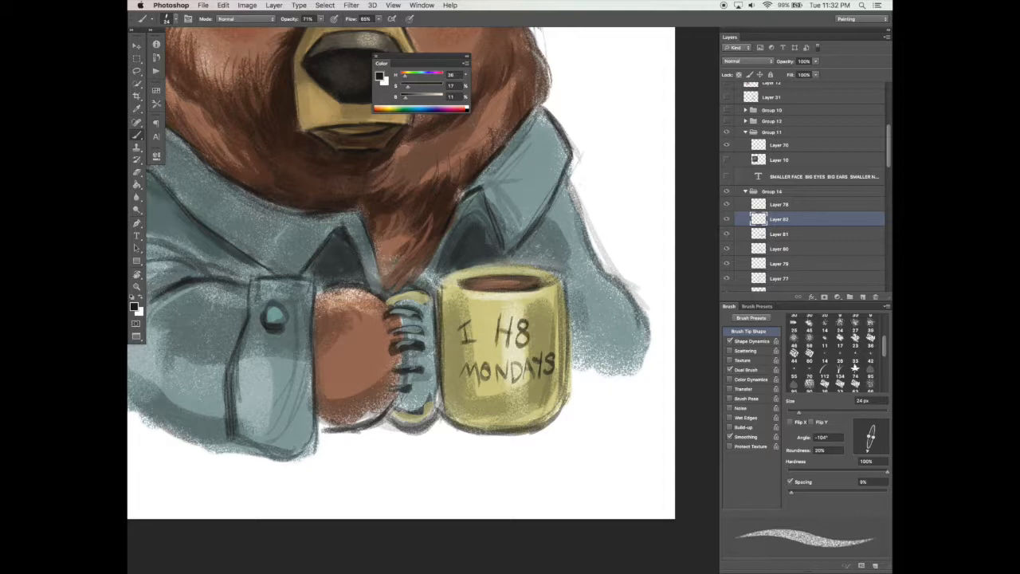
{"action": "scroll", "coordinate": [590, 295], "scroll_direction": "down", "scroll_amount": 2}
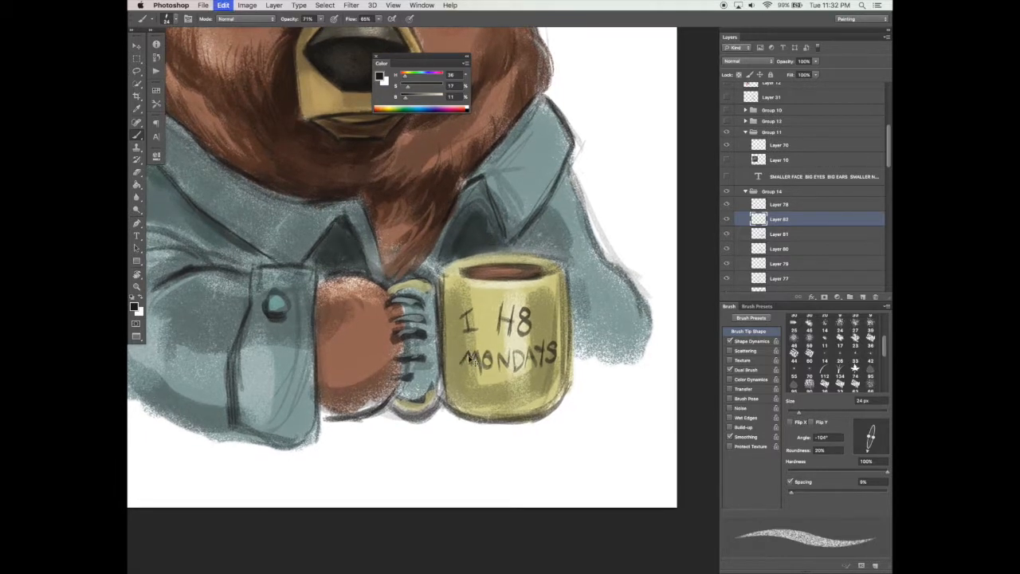
{"action": "key", "text": "v"}
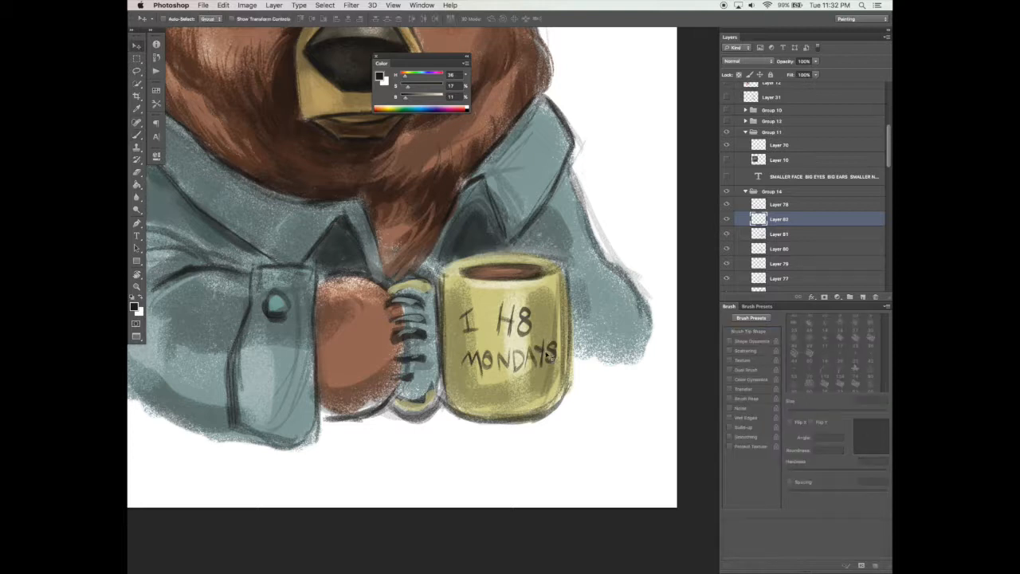
- Lasso around the whole bear and add masked Color Balance and Levels adjustments, pulling the black and white input points inward
{"action": "key", "text": "l"}
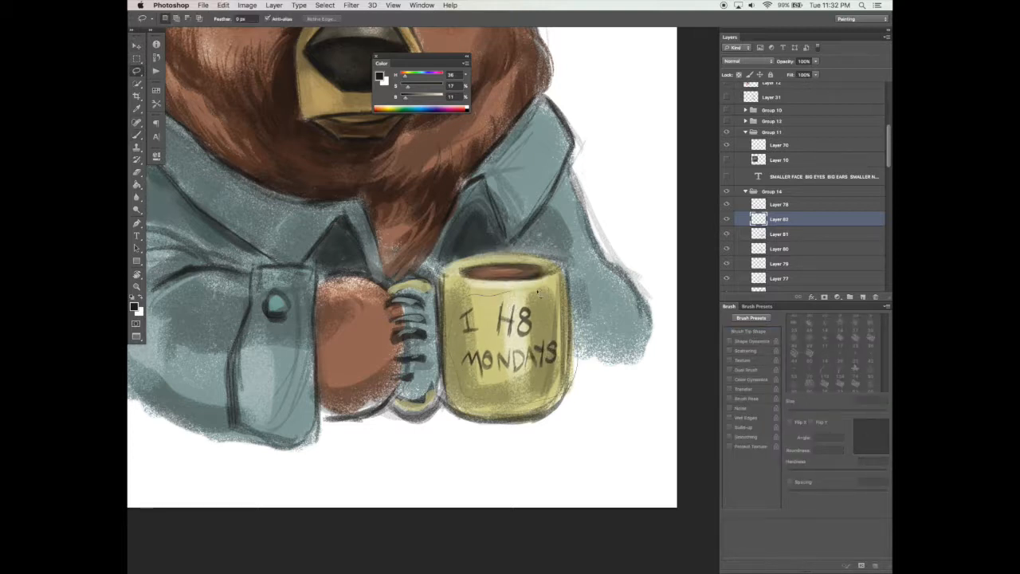
{"action": "left_click", "coordinate": [836, 296]}
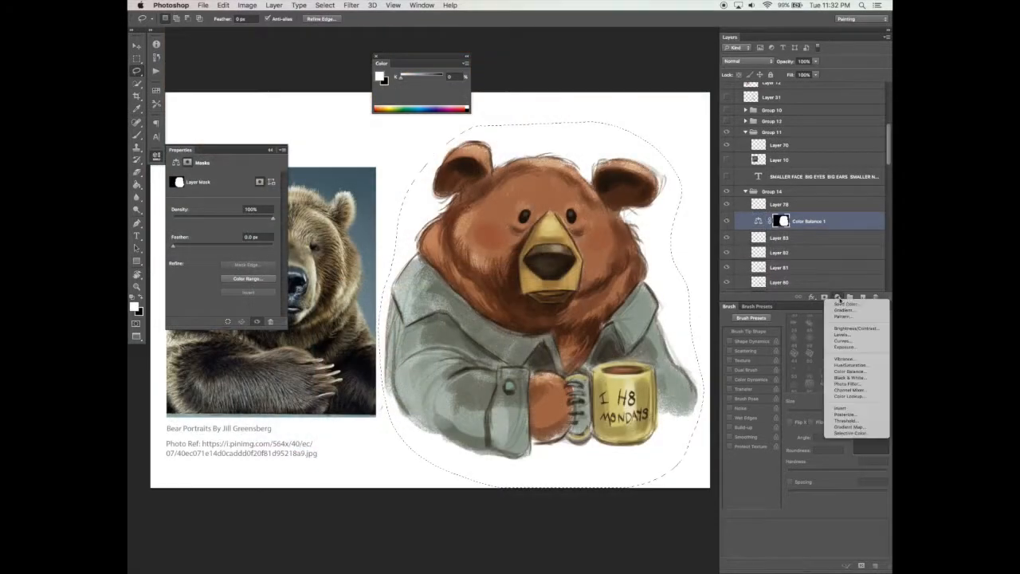
{"action": "left_click", "coordinate": [227, 159]}
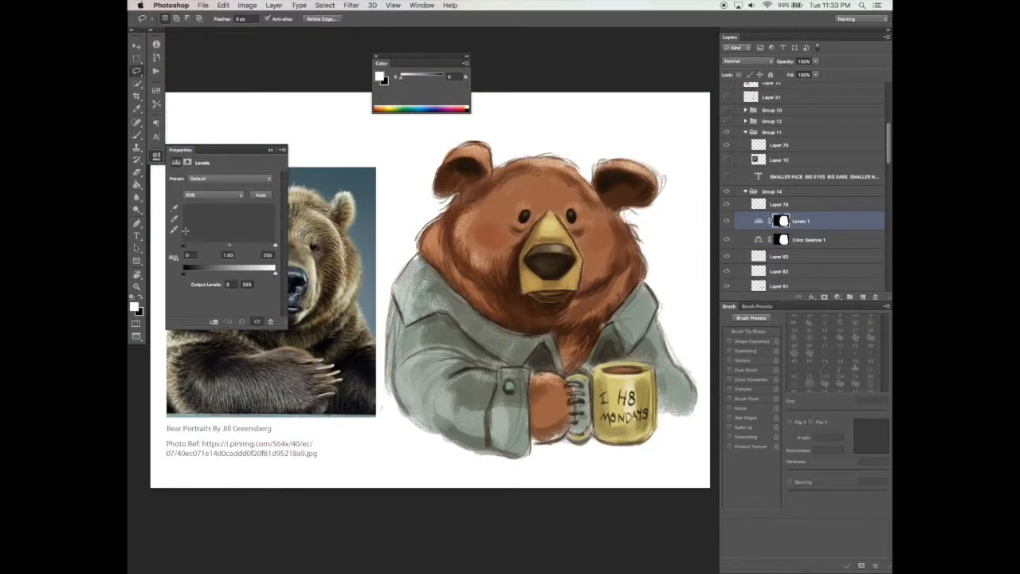
{"action": "left_click_drag", "start_coordinate": [188, 249], "coordinate": [199, 249]}
{"action": "left_click_drag", "start_coordinate": [269, 249], "coordinate": [265, 248]}
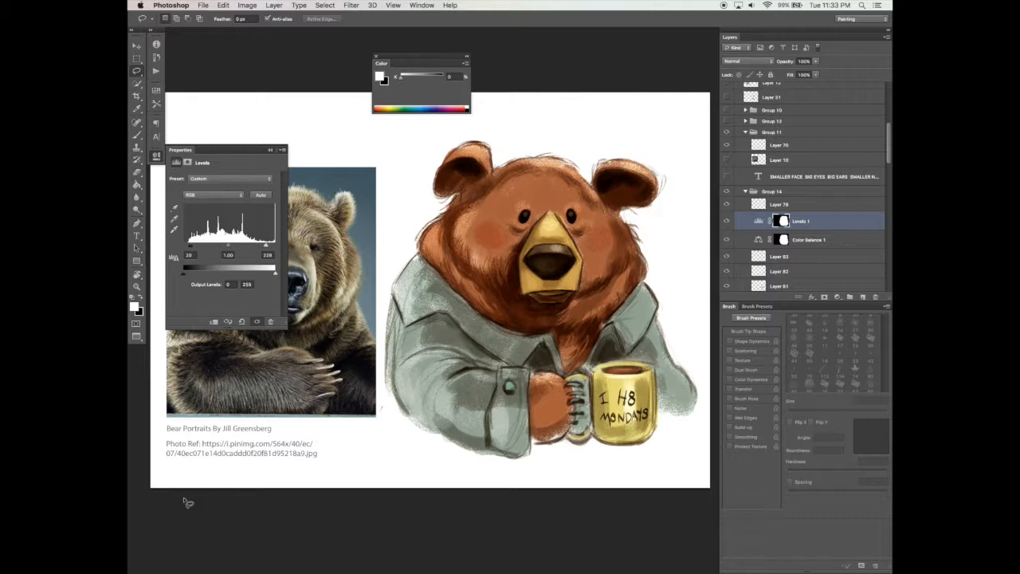
{"action": "key", "text": "Tab"}
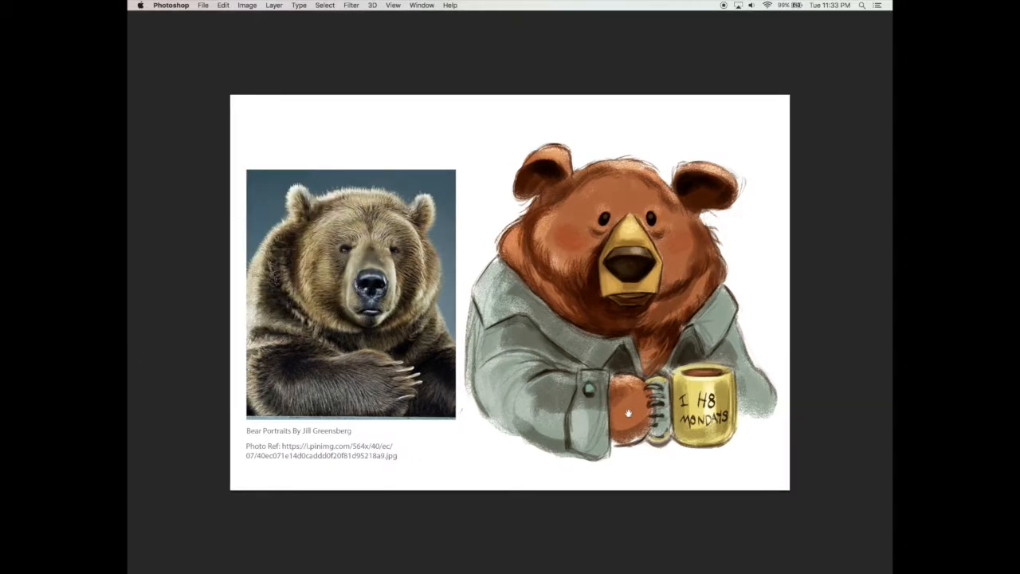
{"action": "key", "text": "Tab"}
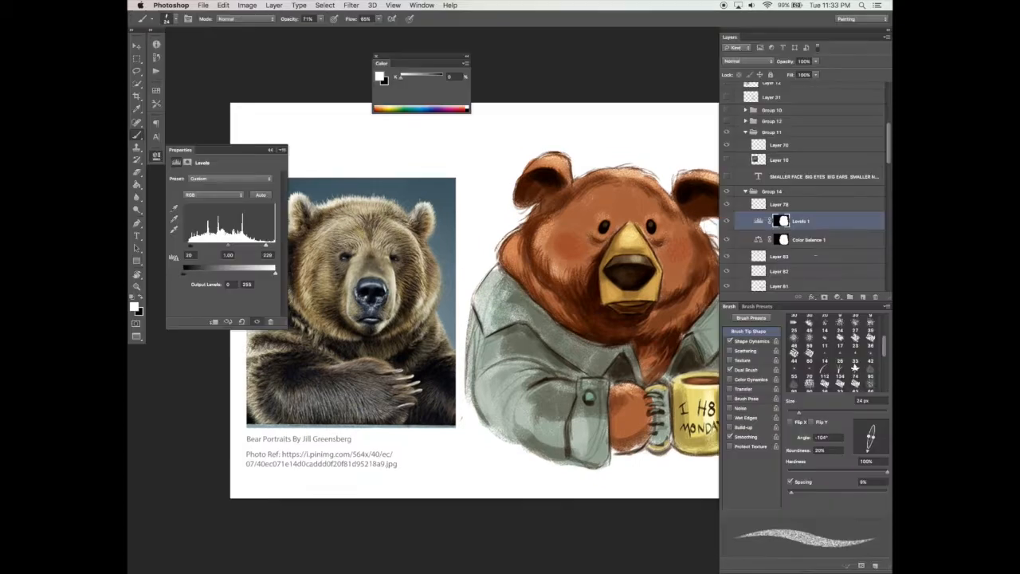
- Create a new layer above the Levels adjustment and set up a round 24 px brush with Dual Brush turned off
{"action": "left_click", "coordinate": [867, 297]}
{"action": "left_click_drag", "start_coordinate": [877, 429], "coordinate": [870, 443]}
{"action": "left_click", "coordinate": [729, 369]}
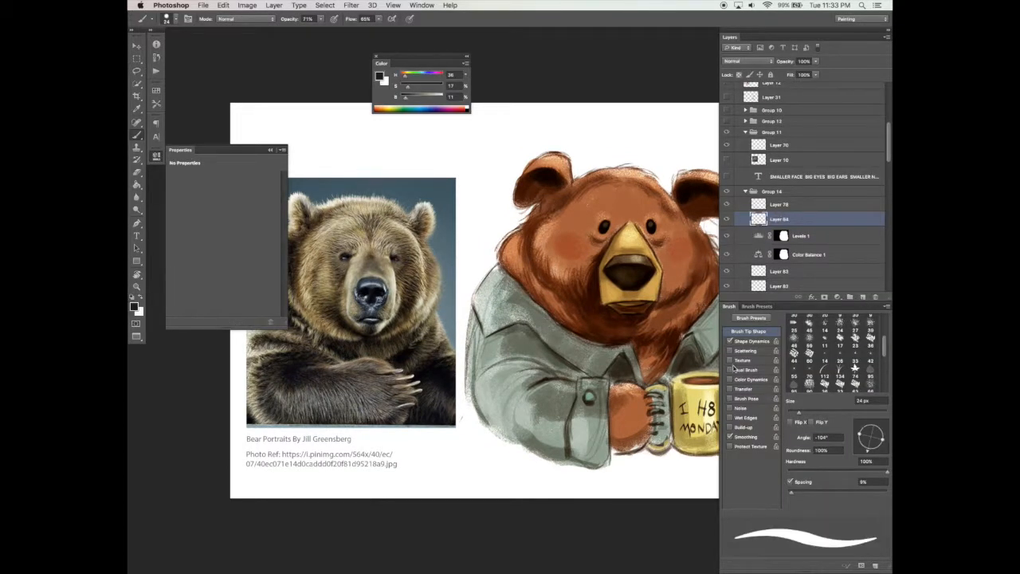
- Paint a purple undershirt inside the open collar and through the mug handle between the fingers
{"action": "key", "text": "Tab"}
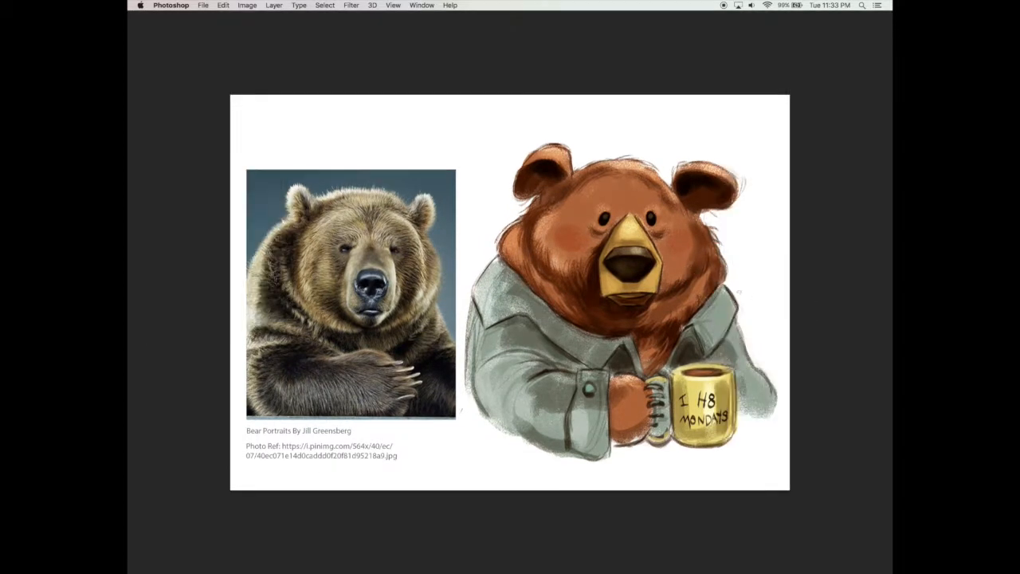
{"action": "key", "text": "Tab"}
{"action": "key", "text": "Tab"}
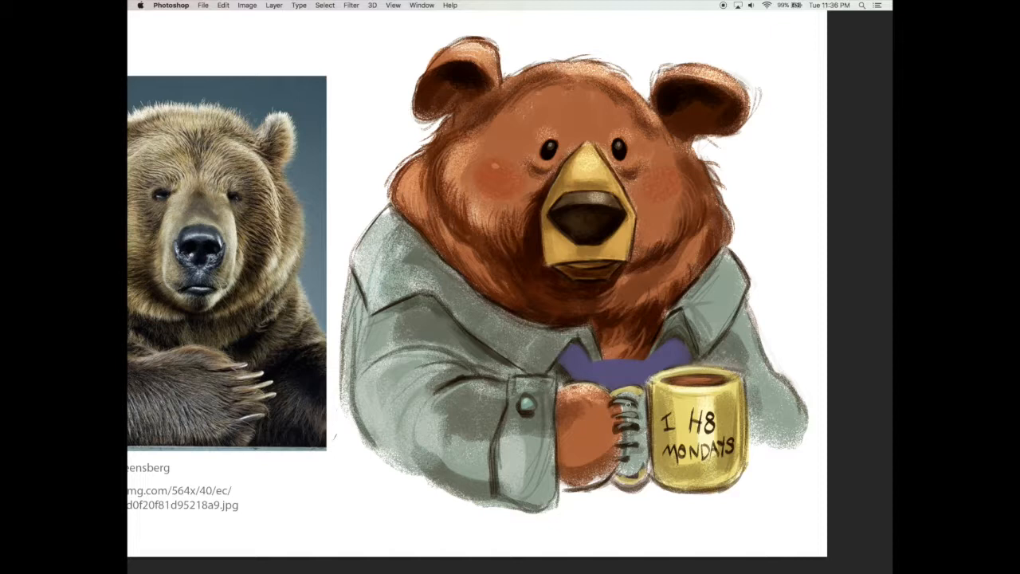
{"action": "mouse_move", "coordinate": [625, 399]}
{"action": "left_mouse_down"}
{"action": "mouse_move", "coordinate": [641, 398]}
{"action": "mouse_move", "coordinate": [636, 419]}
{"action": "left_mouse_up"}
{"action": "mouse_move", "coordinate": [632, 432]}
{"action": "left_mouse_down"}
{"action": "mouse_move", "coordinate": [630, 493]}
{"action": "mouse_move", "coordinate": [627, 462]}
{"action": "left_mouse_up"}
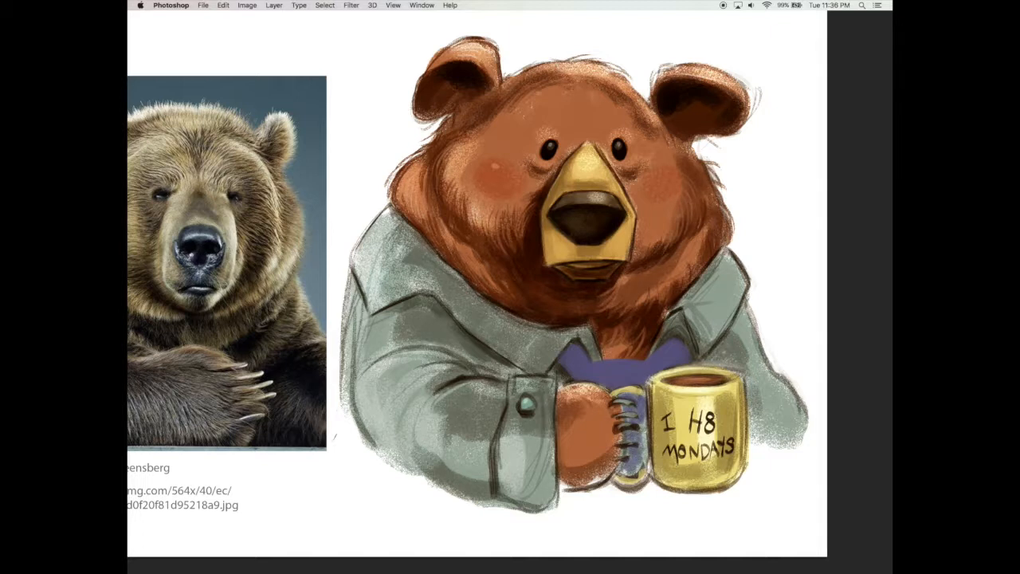
- Darken the purple undershirt layer by lowering its Lightness with Hue/Saturation
{"action": "key", "text": "Tab"}
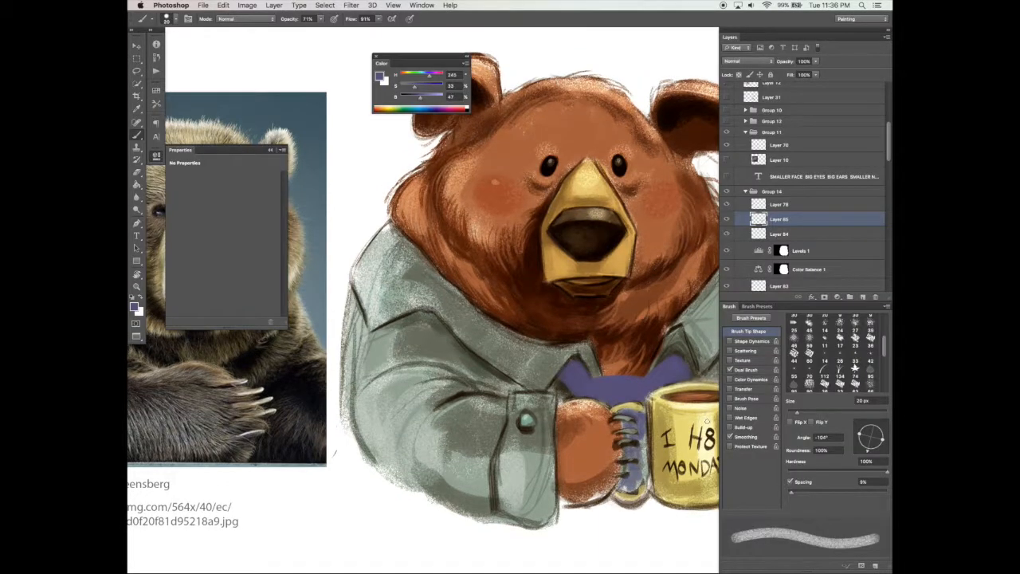
{"action": "key", "text": "super+u"}
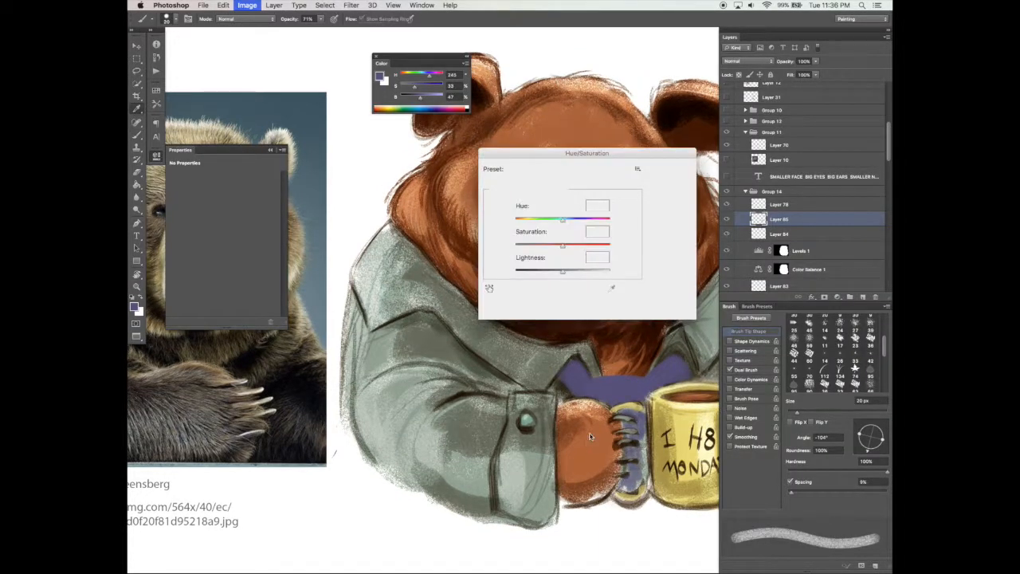
{"action": "left_click", "coordinate": [554, 276]}
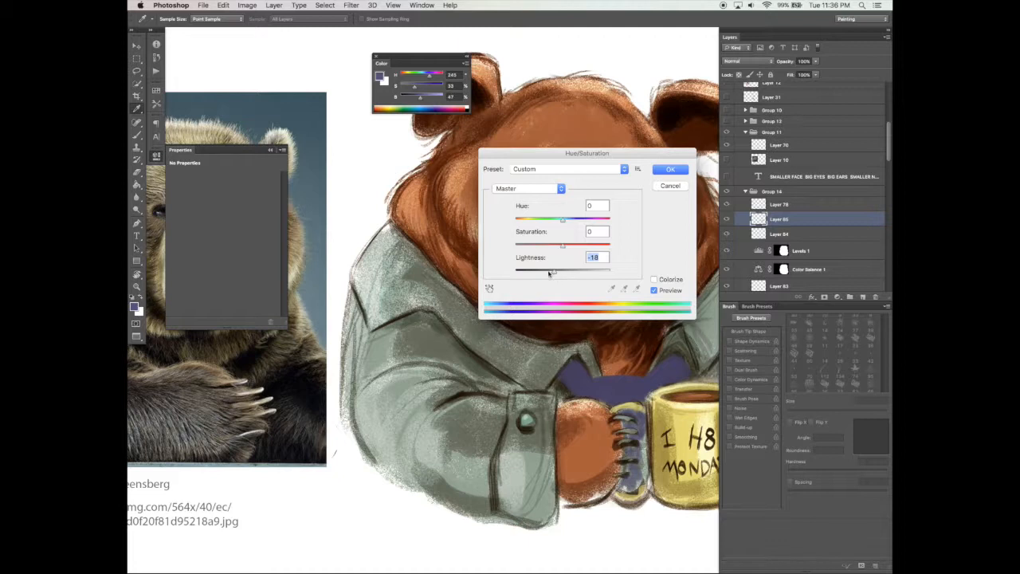
{"action": "left_click", "coordinate": [669, 168]}
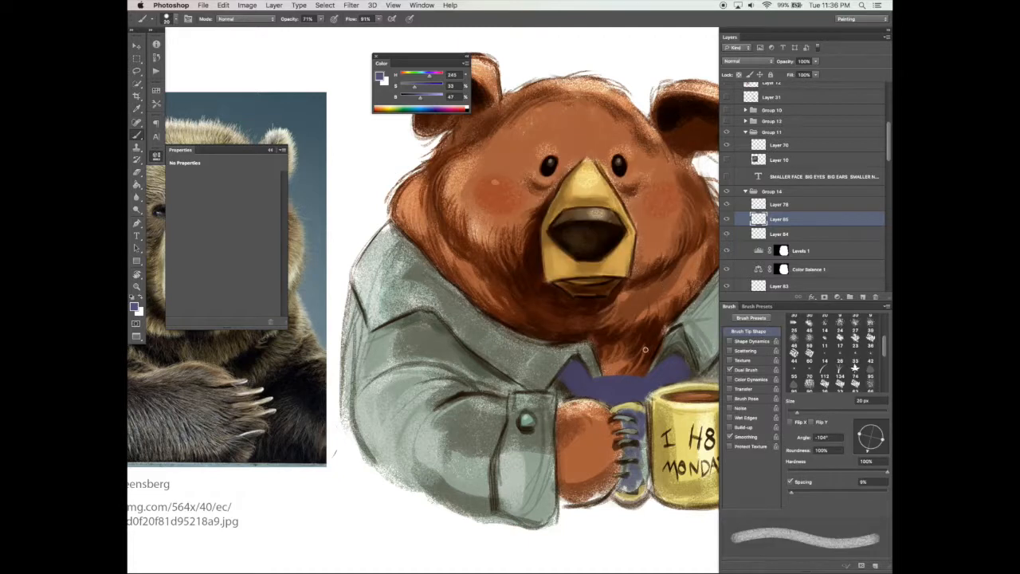
- Darken the undershirt further with Hue/Saturation, and paint over it with a 60 px brush in purple at 44% saturation
{"action": "key", "text": "bracketright"}
{"action": "key", "text": "bracketright"}
{"action": "key", "text": "bracketright"}
{"action": "key", "text": "bracketright"}
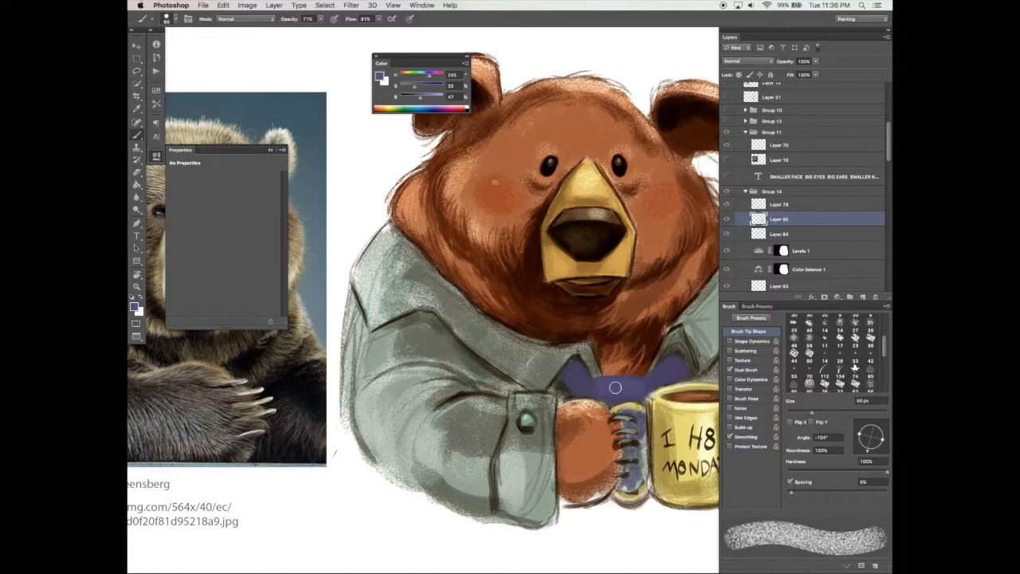
{"action": "left_click_drag", "start_coordinate": [435, 57], "coordinate": [423, 280]}
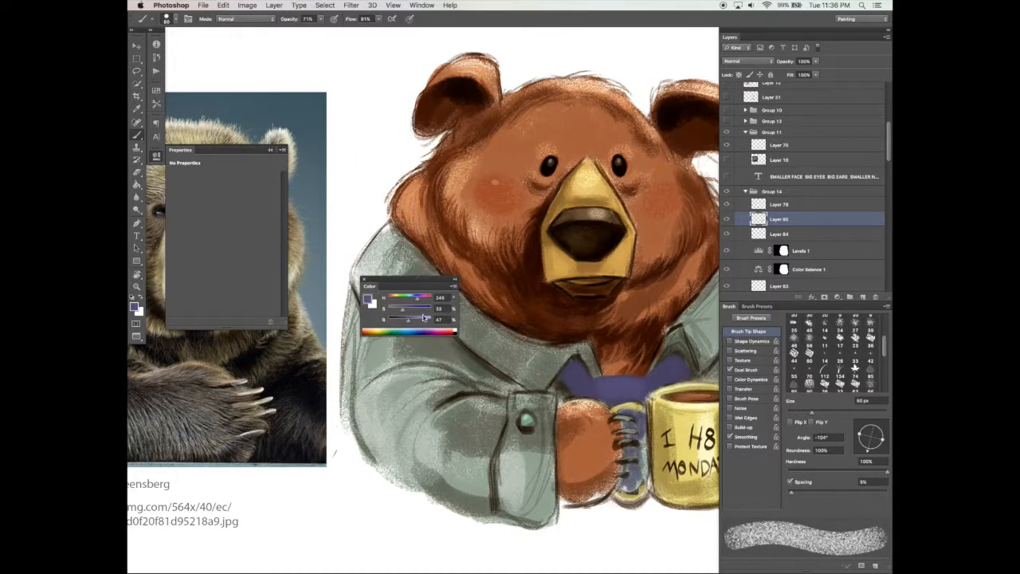
{"action": "key", "text": "super+u"}
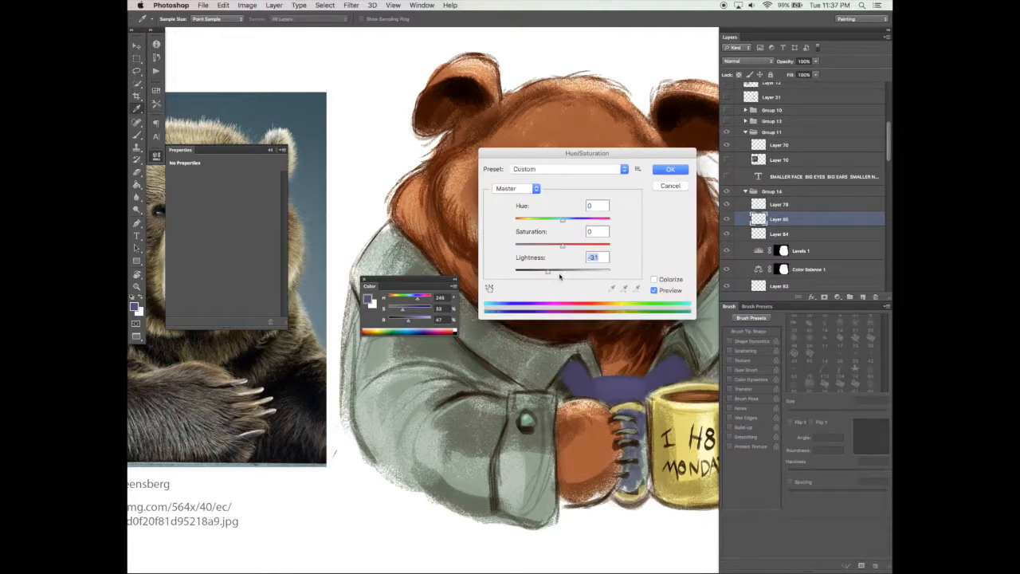
{"action": "left_click", "coordinate": [671, 169]}
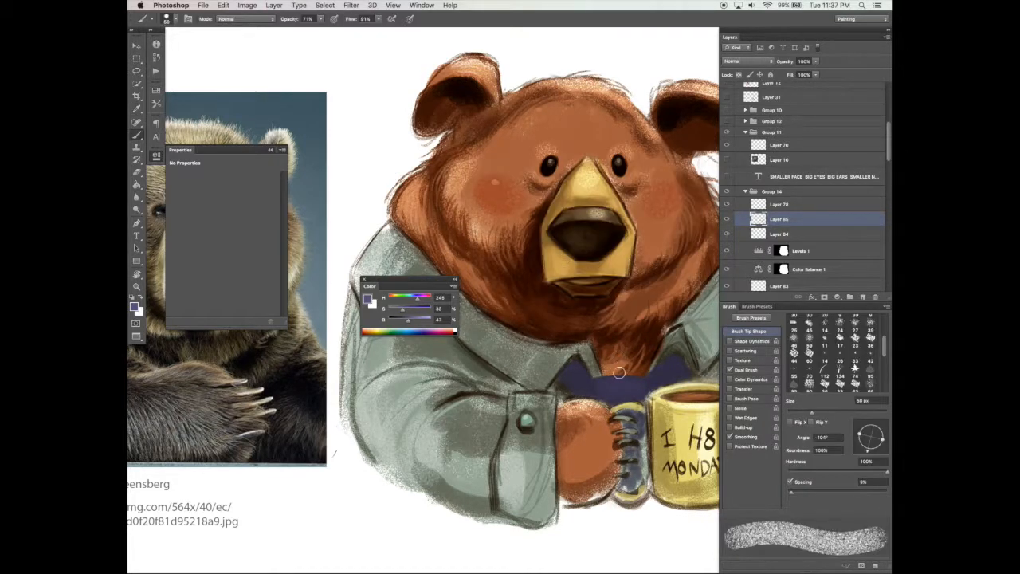
{"action": "left_click", "coordinate": [408, 310]}
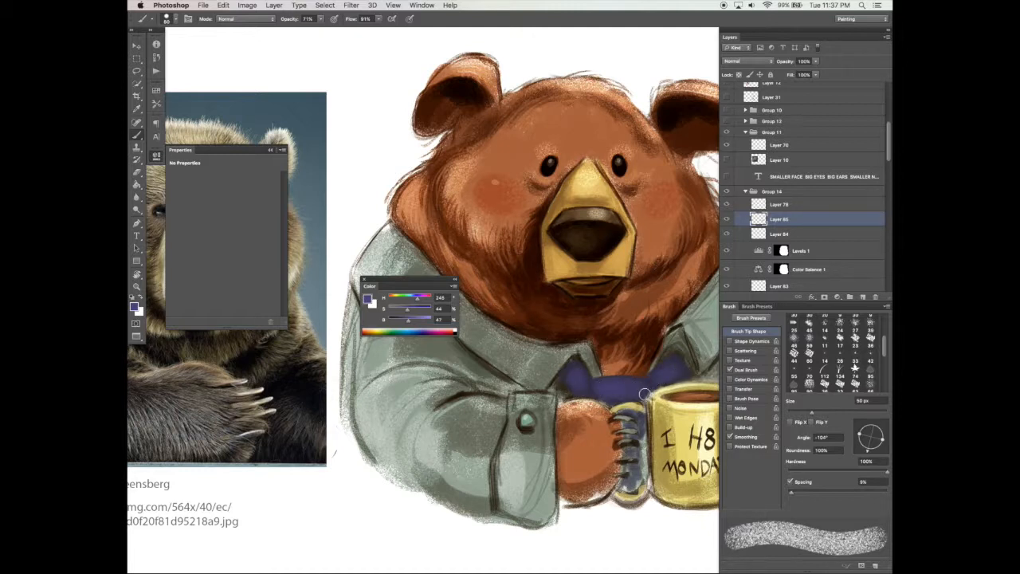
- Sample a dark brown near the collar, darken it, and outline the purple undershirt with a 22 px brush using Shape Dynamics
{"action": "left_click", "coordinate": [672, 355], "text": "alt"}
{"action": "left_click", "coordinate": [755, 342]}
{"action": "left_click", "coordinate": [755, 333]}
{"action": "left_click", "coordinate": [799, 412]}
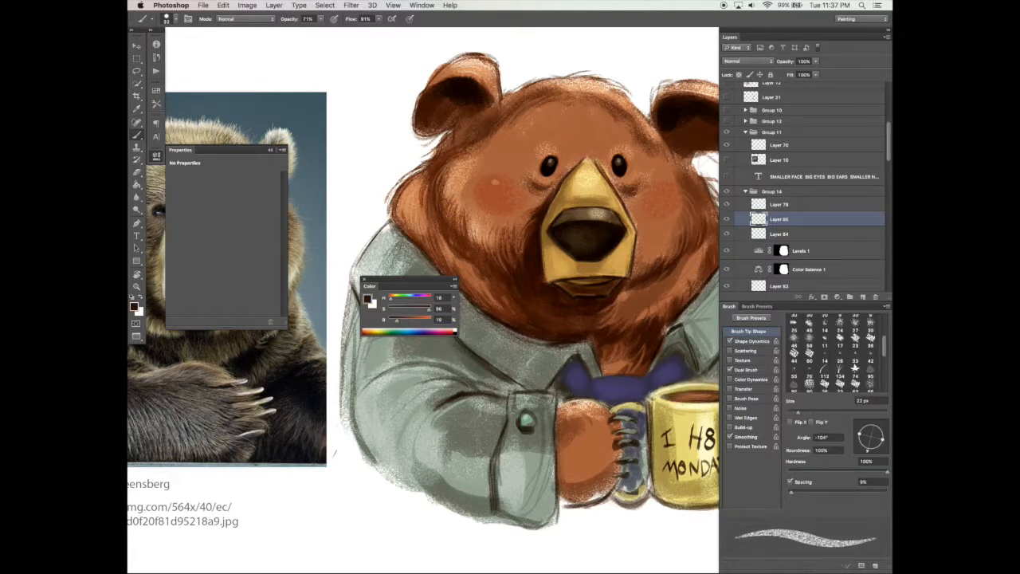
{"action": "left_click", "coordinate": [392, 321]}
{"action": "left_click", "coordinate": [670, 454], "text": "alt+super"}
{"action": "left_click_drag", "start_coordinate": [705, 469], "coordinate": [671, 454]}
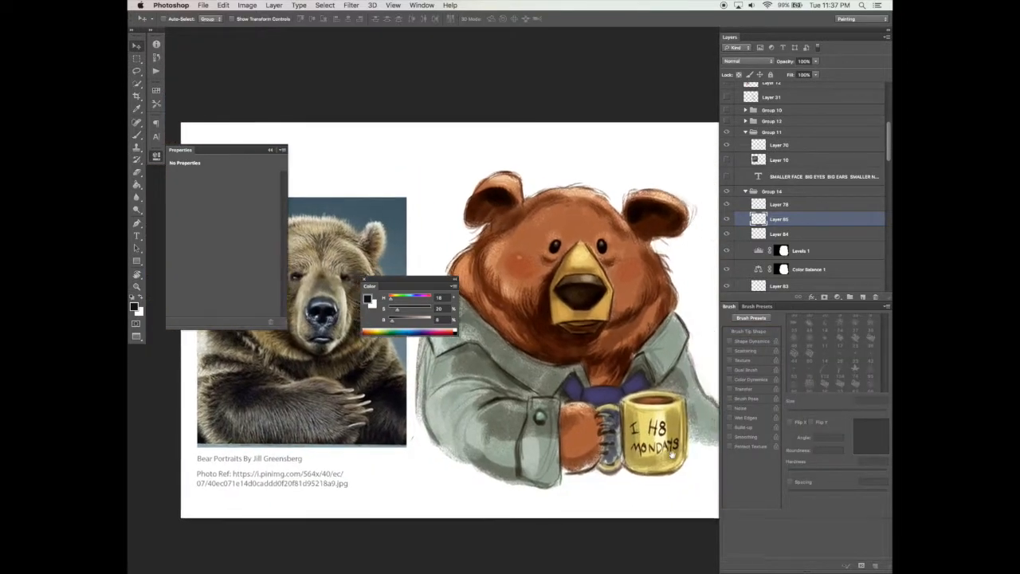
{"action": "scroll", "coordinate": [670, 454], "scroll_direction": "right", "scroll_amount": 2}
{"action": "key", "text": "Tab"}
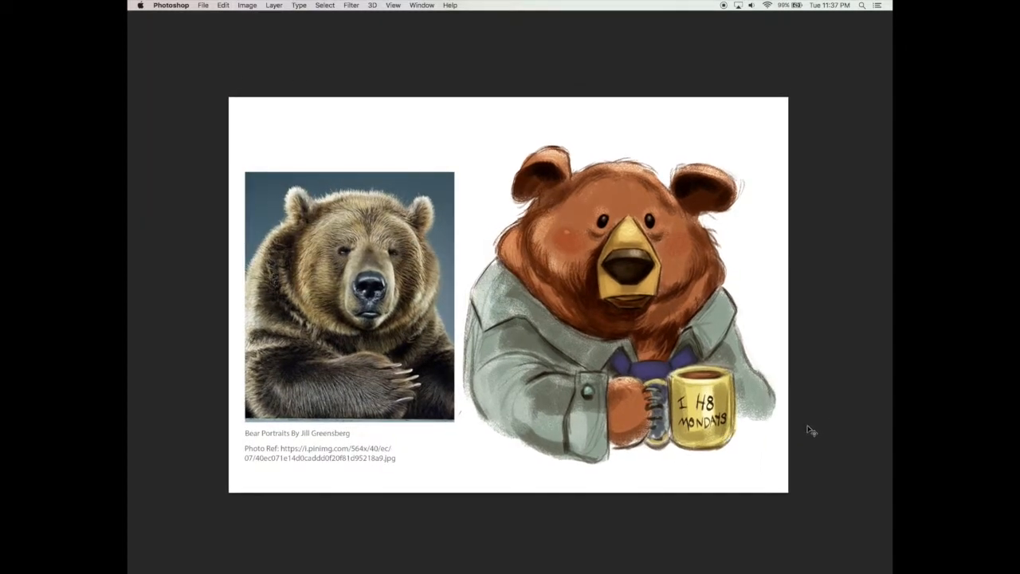
{"action": "key", "text": "Tab"}
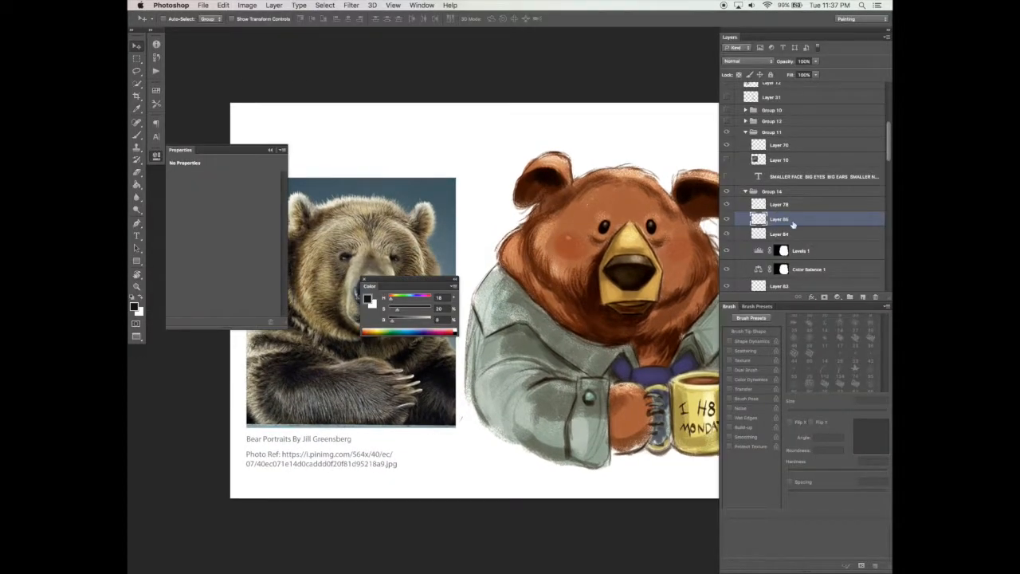
- Hide the bear photo reference together with its credit text
{"action": "left_click_drag", "start_coordinate": [889, 158], "coordinate": [890, 195]}
{"action": "left_click", "coordinate": [726, 267]}
{"action": "key", "text": "Tab"}
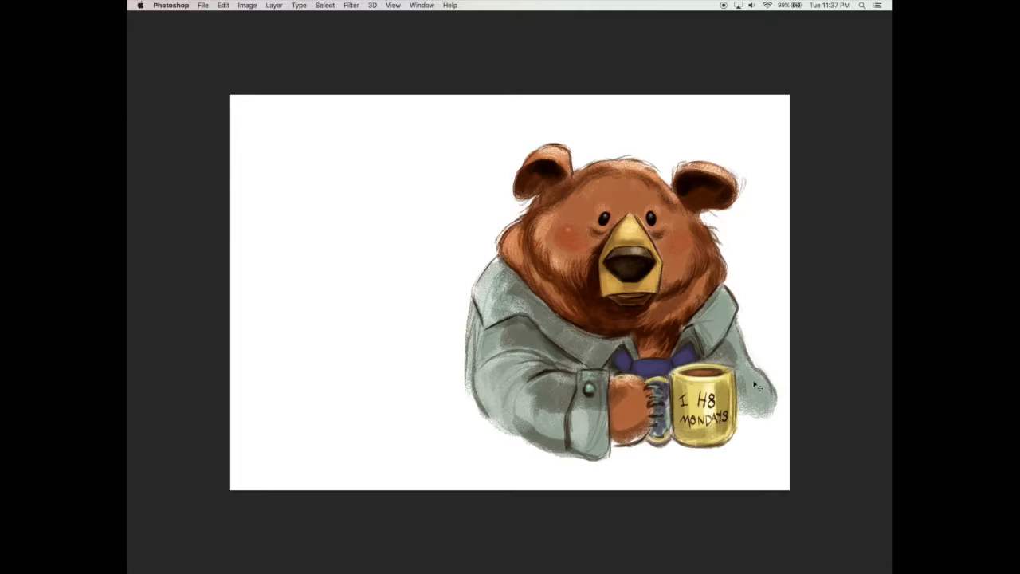
{"action": "key", "text": "Tab"}
- Select Group 14 and move the whole painted bear to the middle of the canvas
{"action": "scroll", "coordinate": [797, 215], "scroll_direction": "up", "scroll_amount": 5}
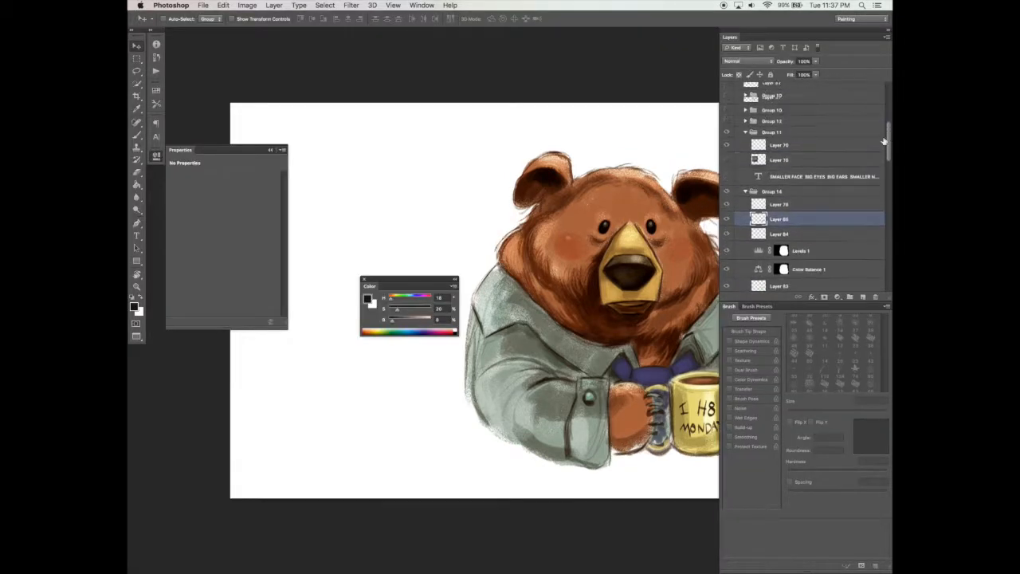
{"action": "left_click", "coordinate": [777, 193]}
{"action": "left_click", "coordinate": [726, 191]}
{"action": "left_click", "coordinate": [726, 191]}
{"action": "key", "text": "Tab"}
{"action": "left_click_drag", "start_coordinate": [695, 373], "coordinate": [609, 340]}
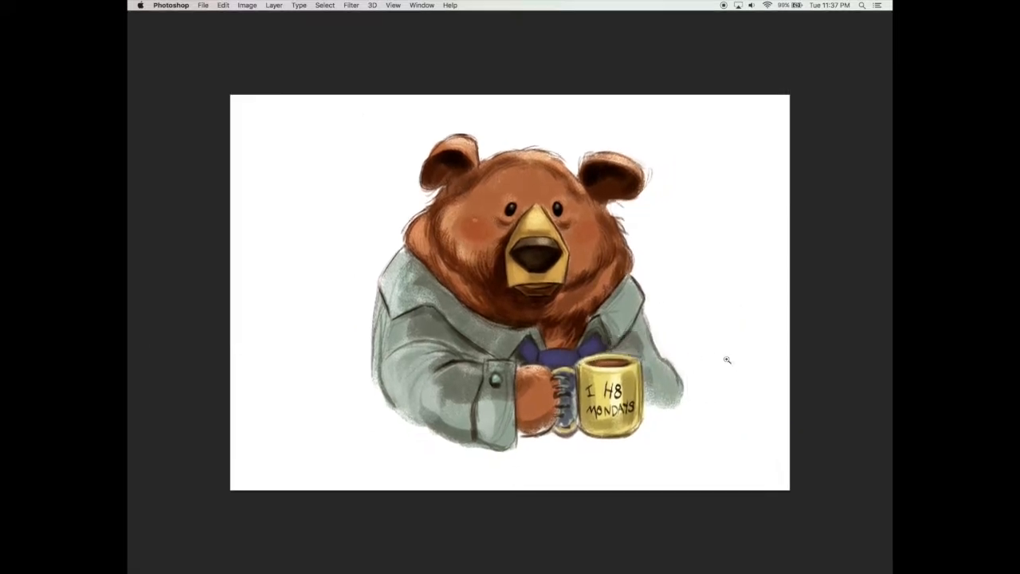
- Enlarge the view of the centered bear and present the canvas in full-screen mode on a black surround
{"action": "right_click", "coordinate": [684, 376]}
{"action": "left_click", "coordinate": [712, 381]}
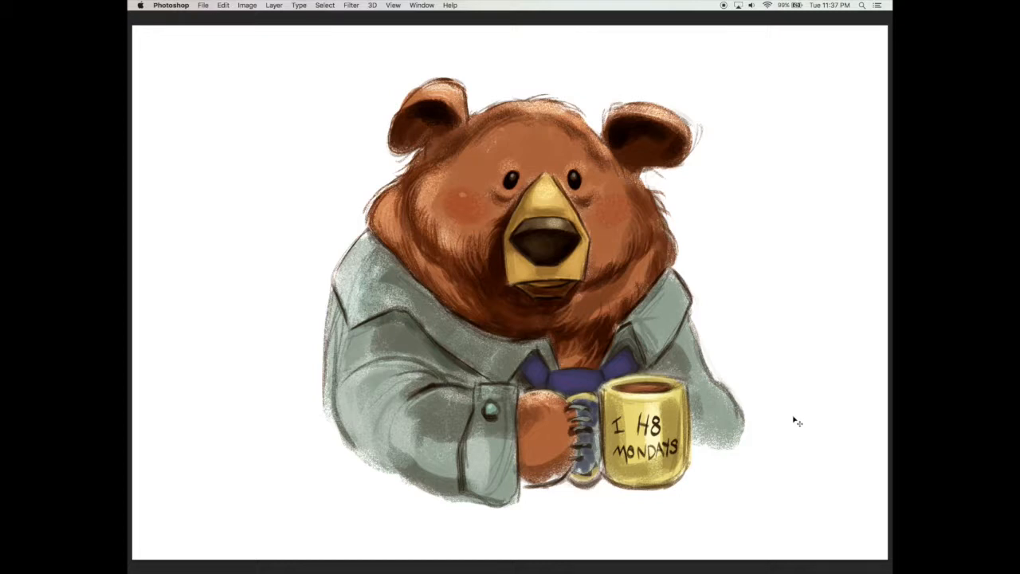
{"action": "key", "text": "Tab"}
{"action": "key", "text": "Tab"}
{"action": "key", "text": "f"}
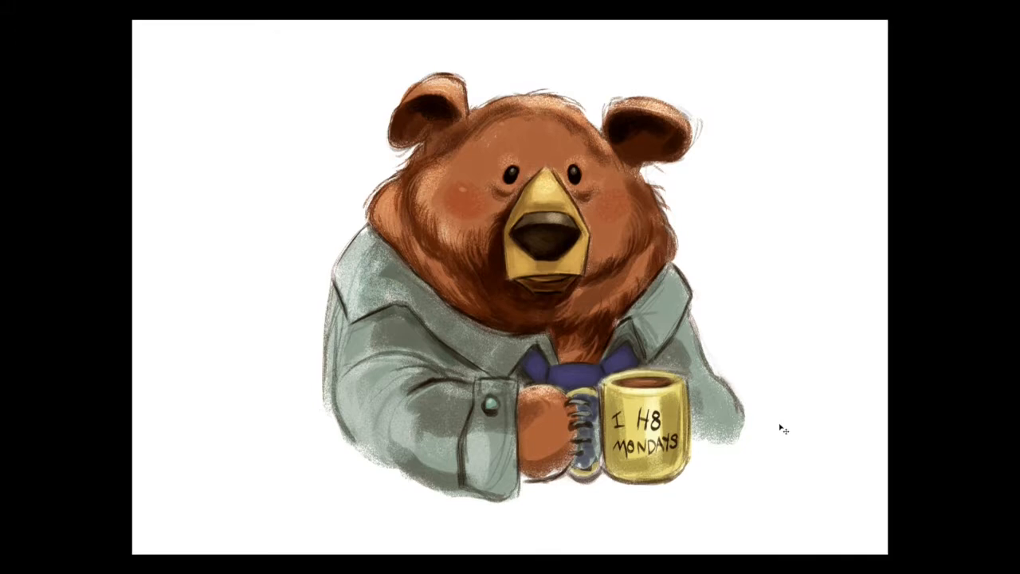